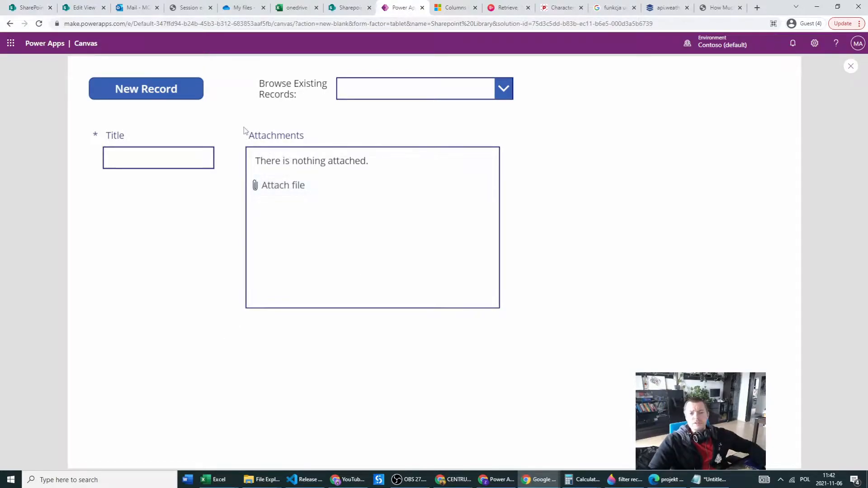
click(500, 93)
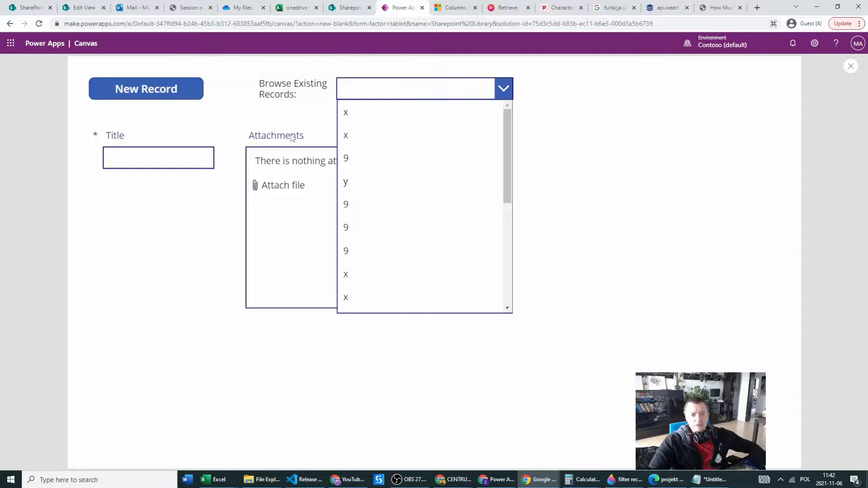
scroll(440, 176, down, 3)
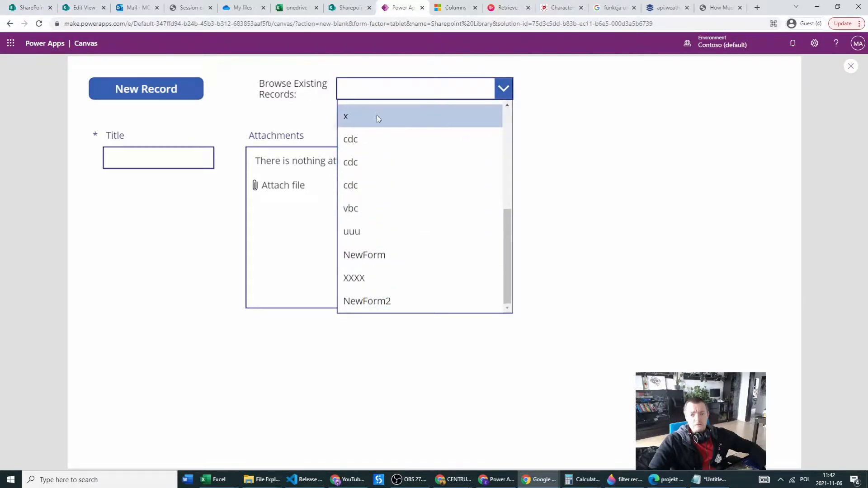
click(371, 301)
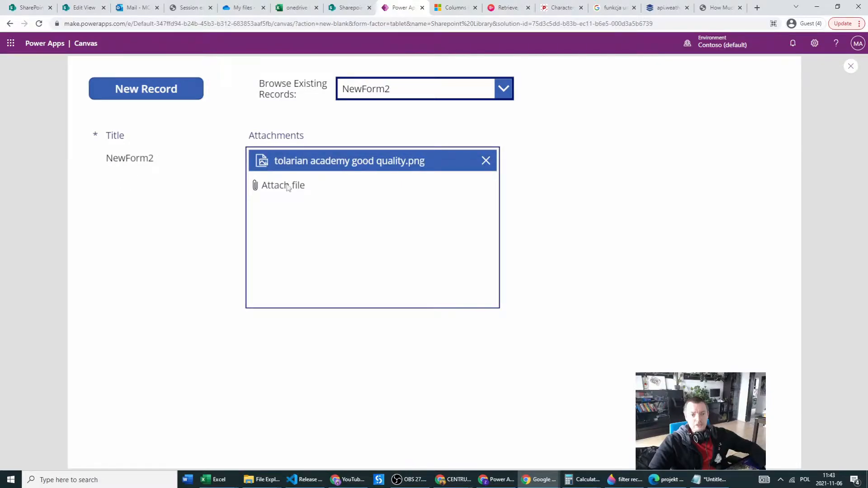
click(285, 189)
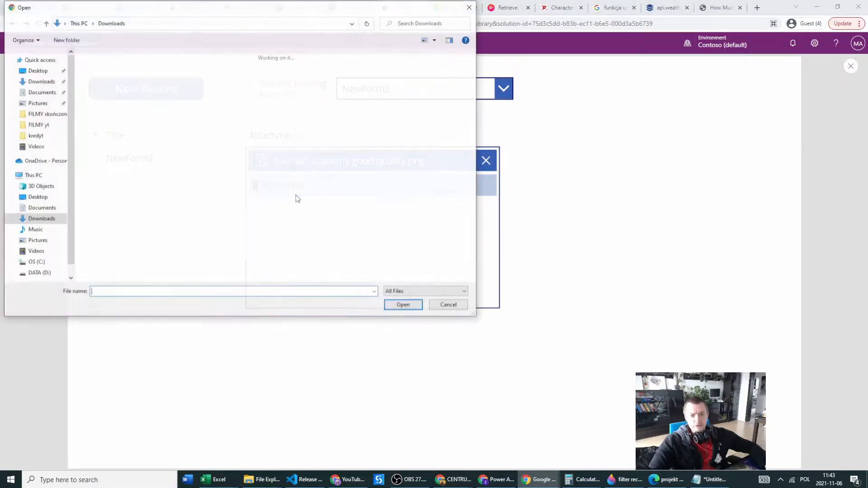
double_click(106, 105)
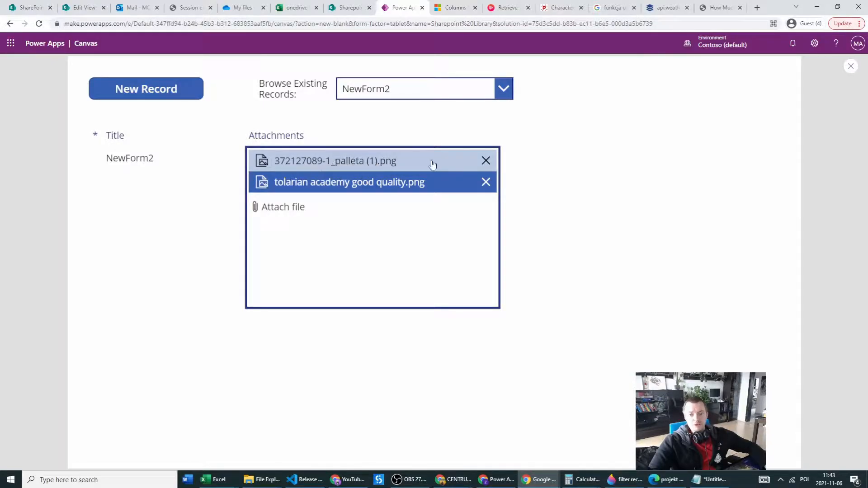
click(487, 162)
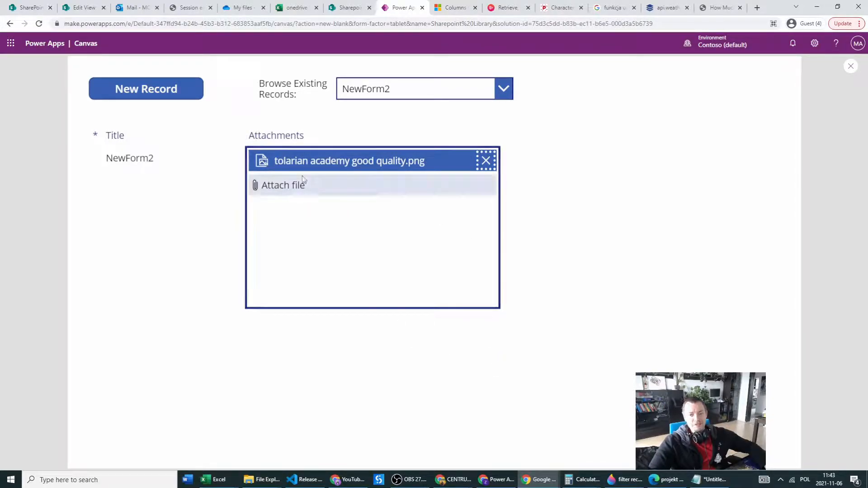
click(301, 183)
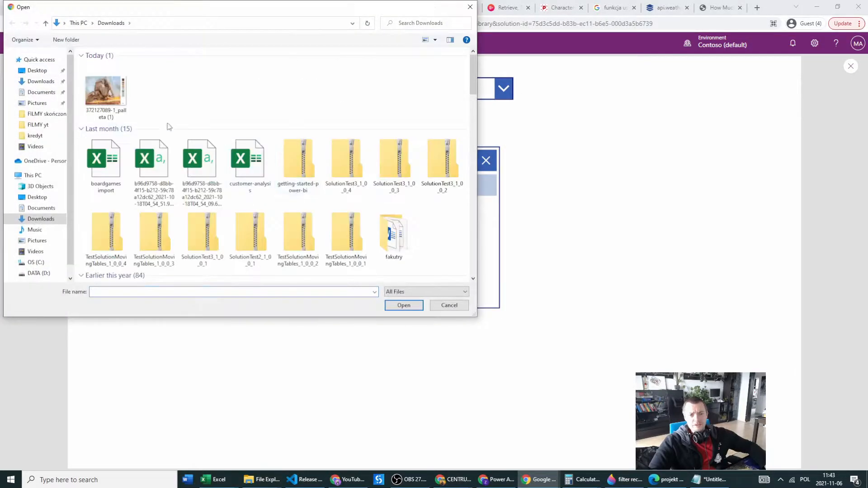
double_click(89, 80)
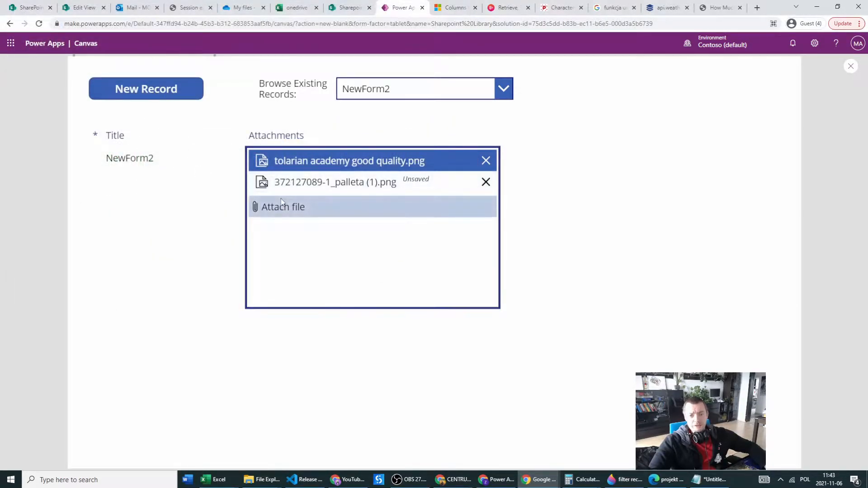
click(134, 92)
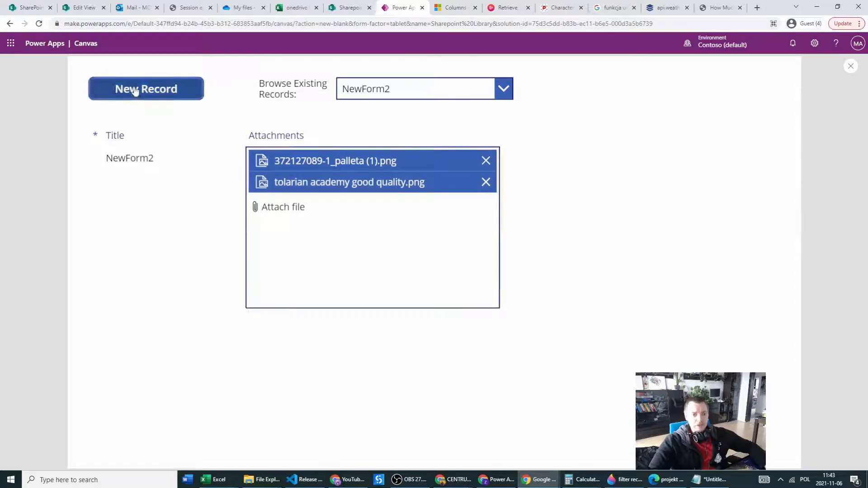
click(149, 159)
text(Cxc)
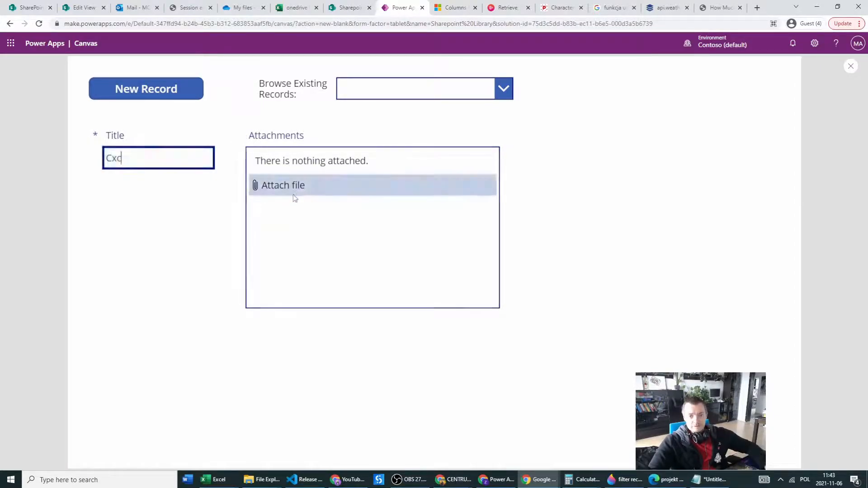
click(277, 185)
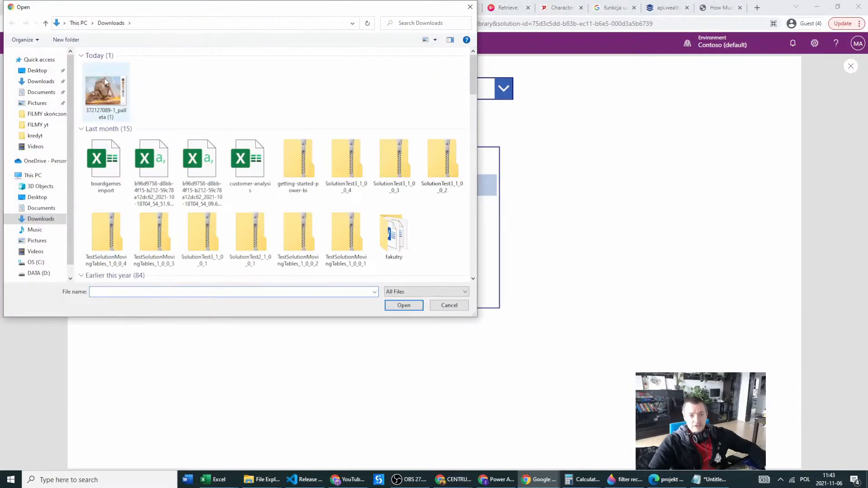
double_click(96, 87)
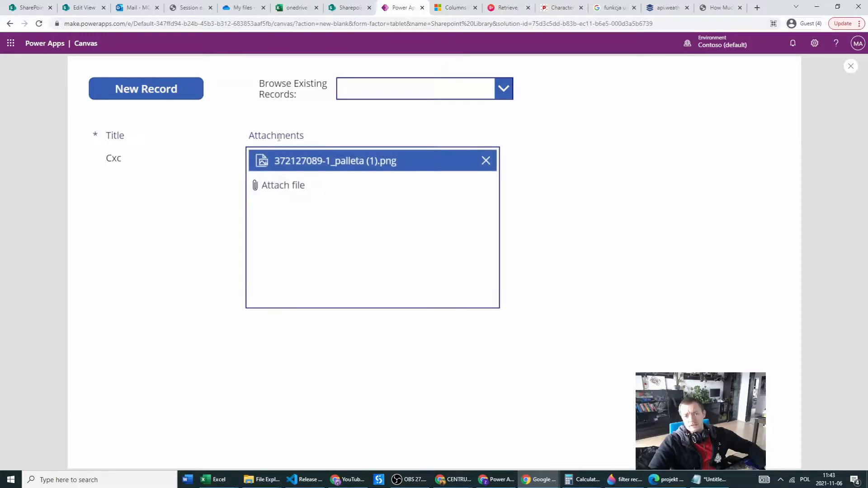
Step: Browse the existing records Cxc, NewForm2 and XXXX to check their attachments, return to Cxc, and reset the form to a blank new record
click(472, 95)
scroll(367, 220, down, 5)
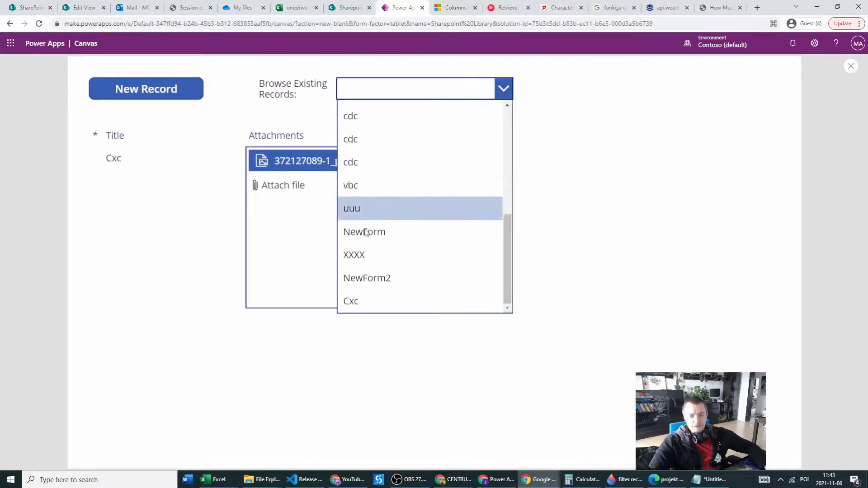
click(351, 302)
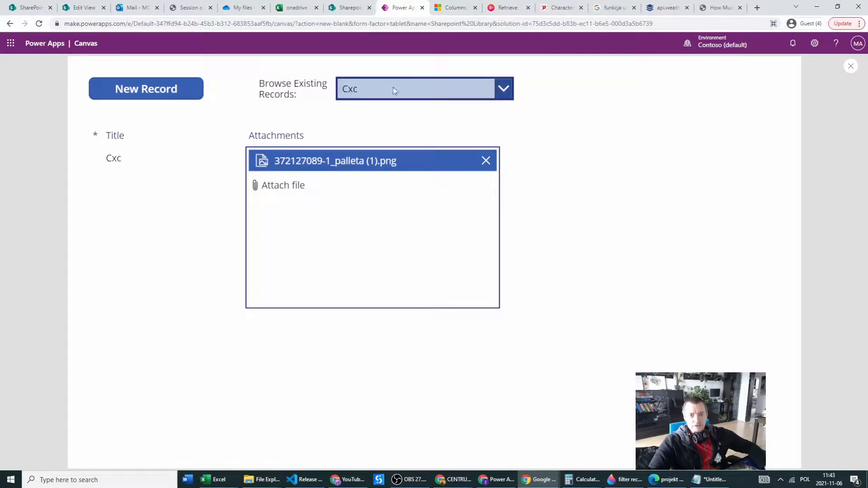
click(502, 89)
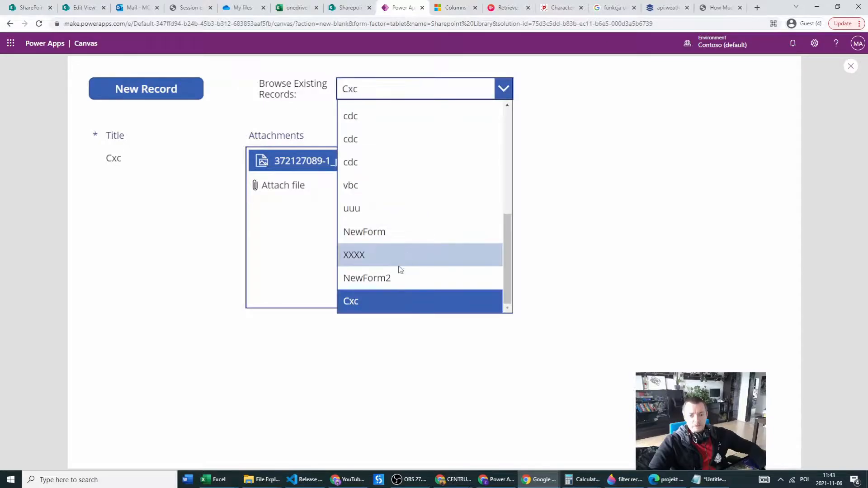
click(398, 277)
click(510, 95)
click(386, 254)
click(506, 91)
click(363, 300)
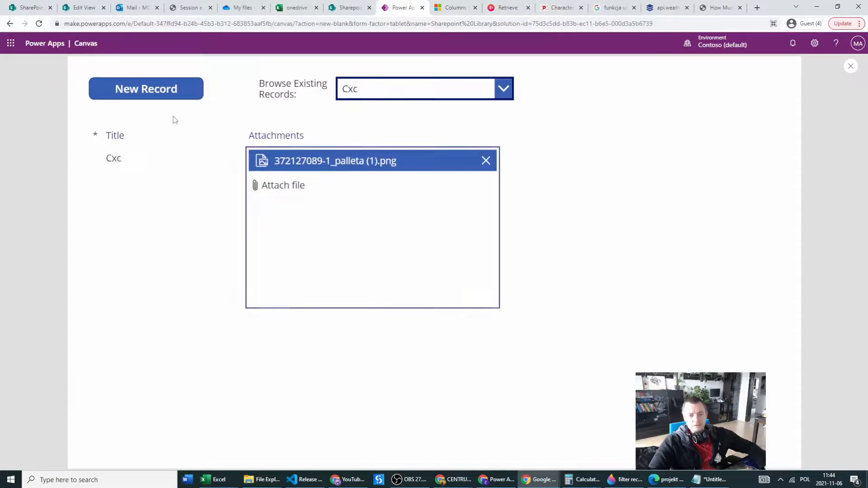
click(131, 91)
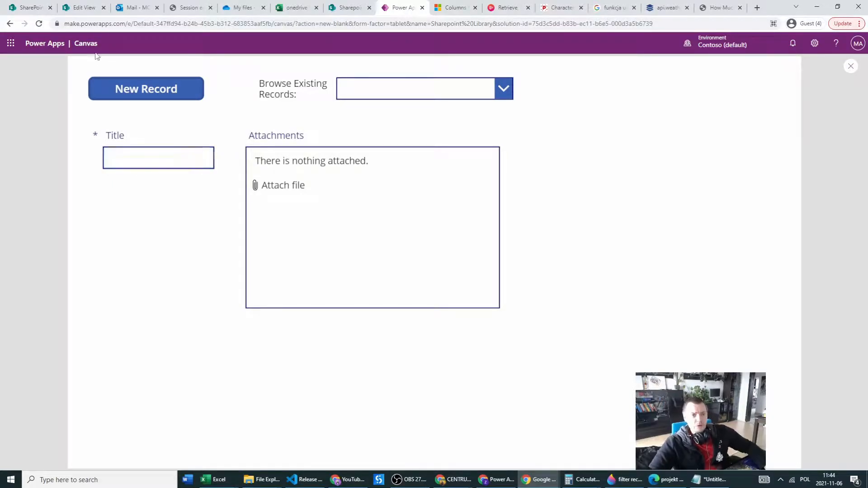
Step: Switch to SharePoint and create a private team site named Test Sharepoint Site without extra members, dismissing the template suggestion
click(15, 8)
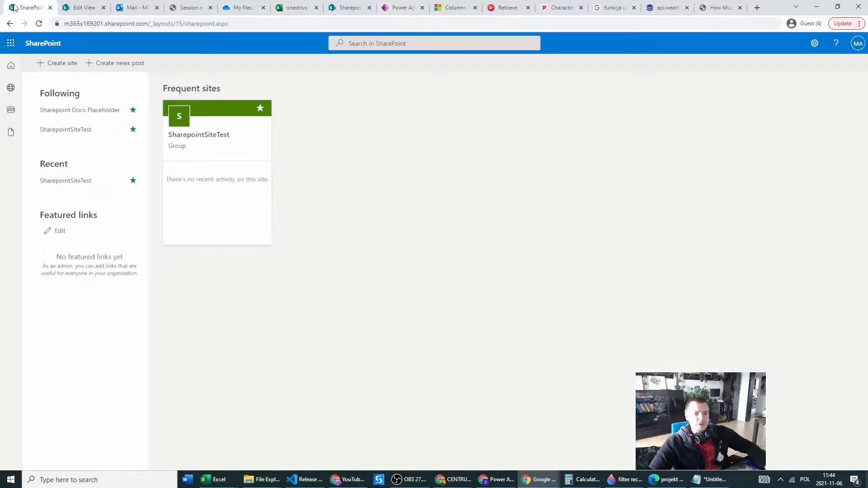
click(74, 66)
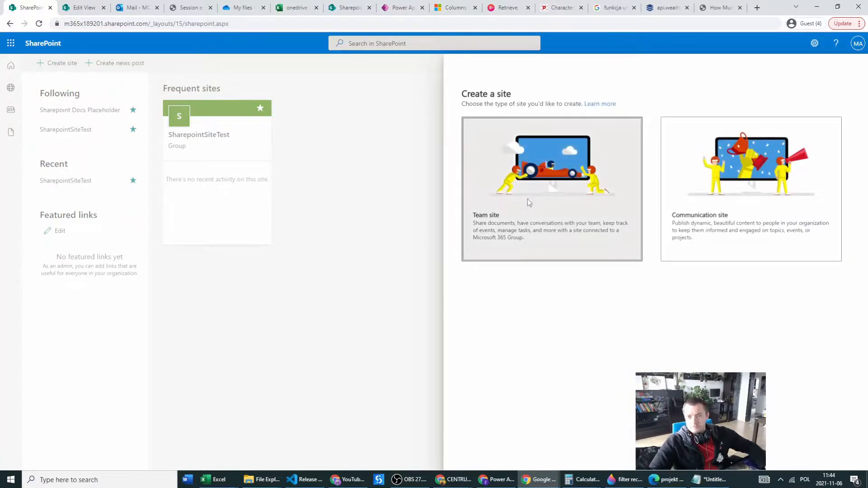
click(527, 199)
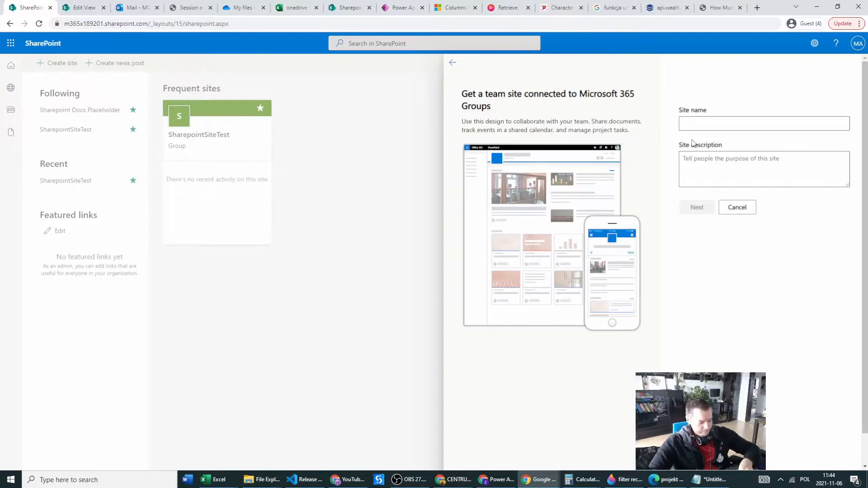
text(Test Shae)
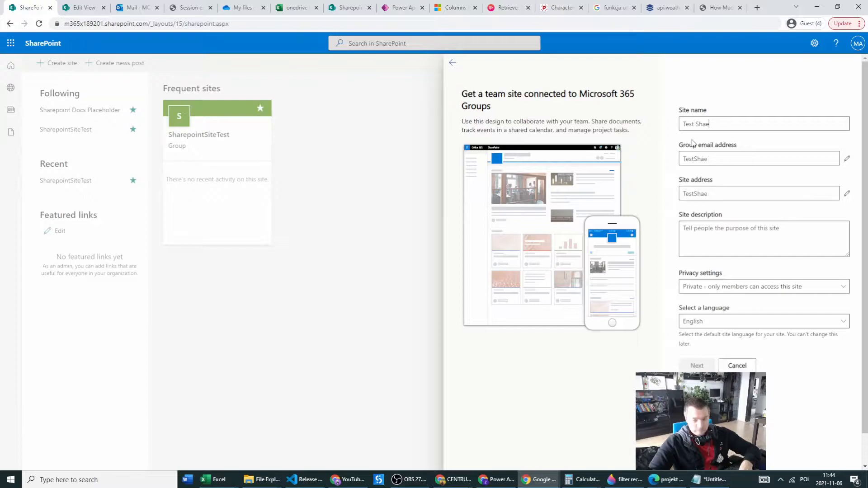
key(BackSpace)
text(repoint Site)
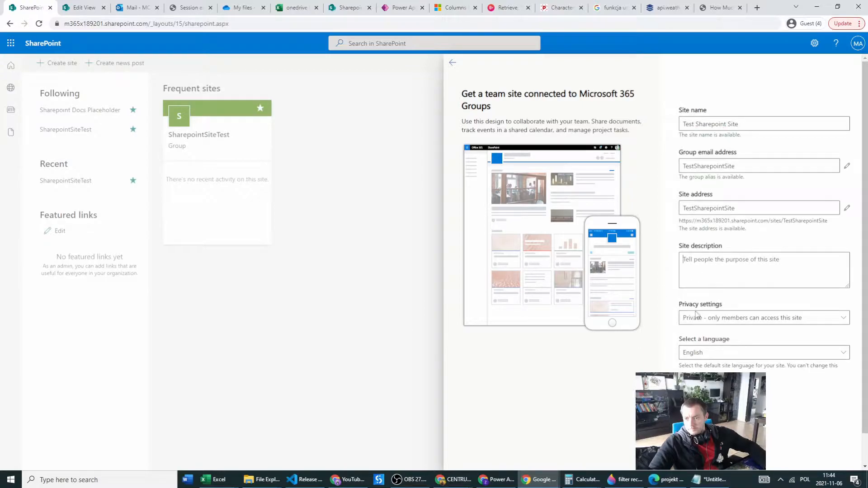
click(698, 393)
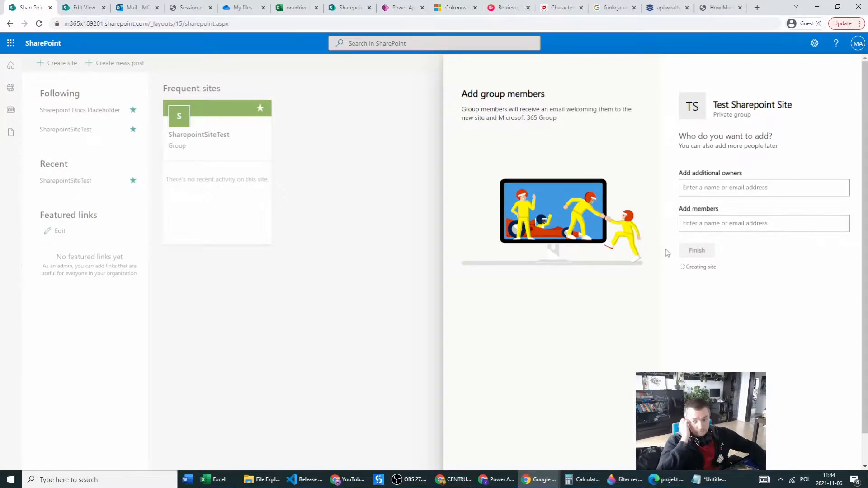
click(695, 252)
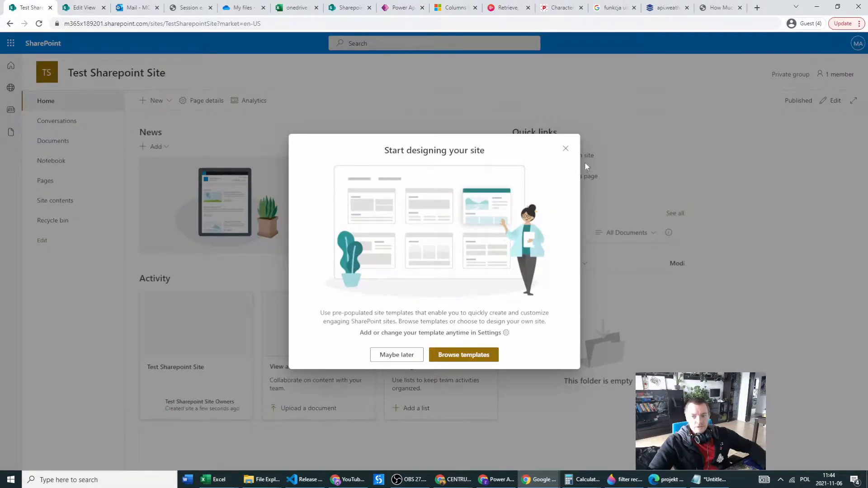
click(567, 147)
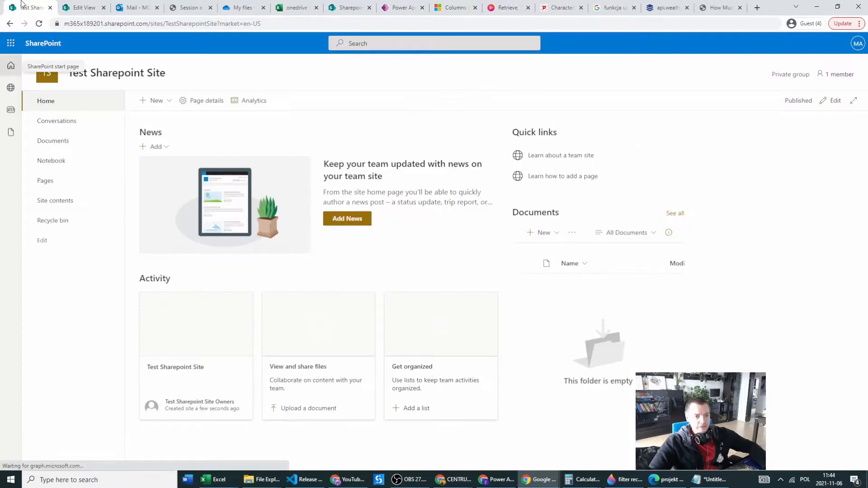
Step: Create a blank list named Sharepoint List Test on the new site, shown in site navigation
click(156, 101)
click(163, 134)
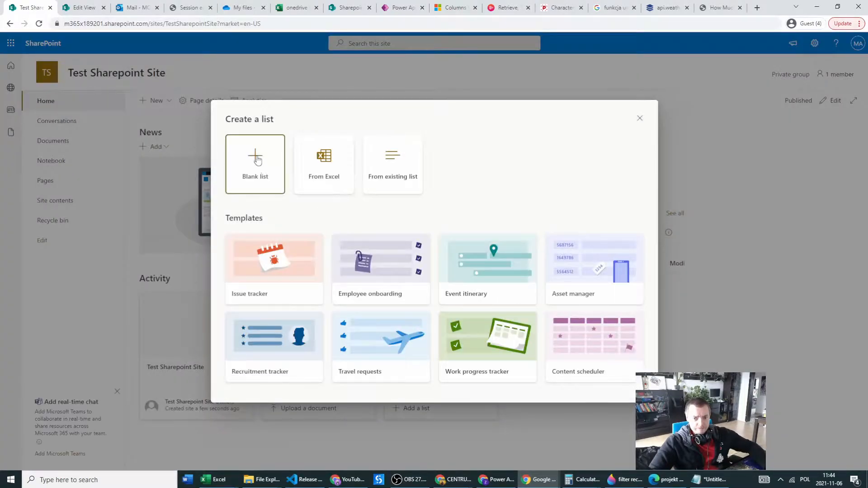
click(278, 174)
text(Shar)
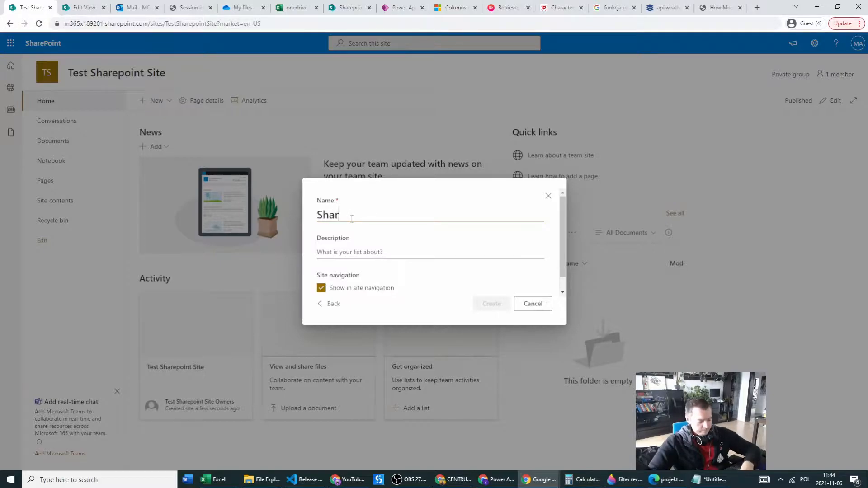
text(epoint List)
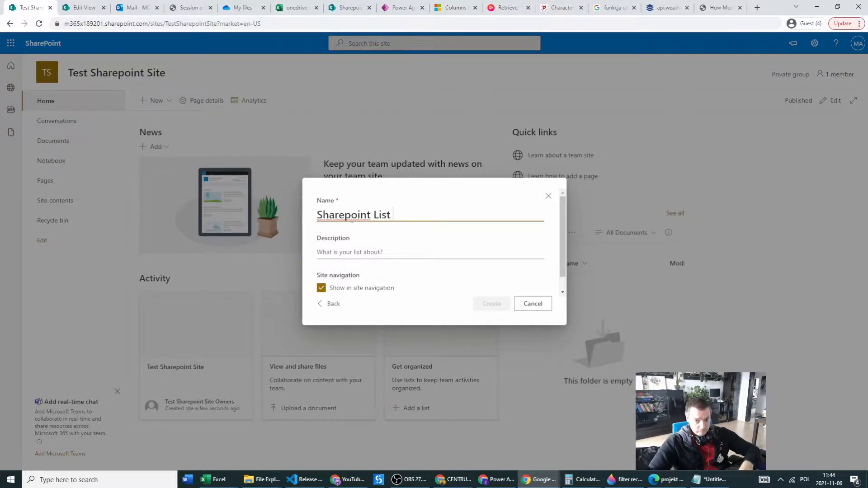
text( Test)
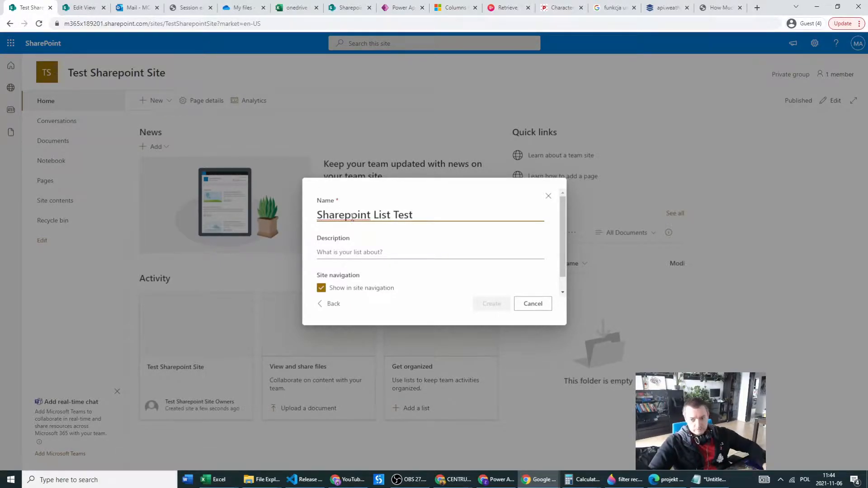
click(483, 303)
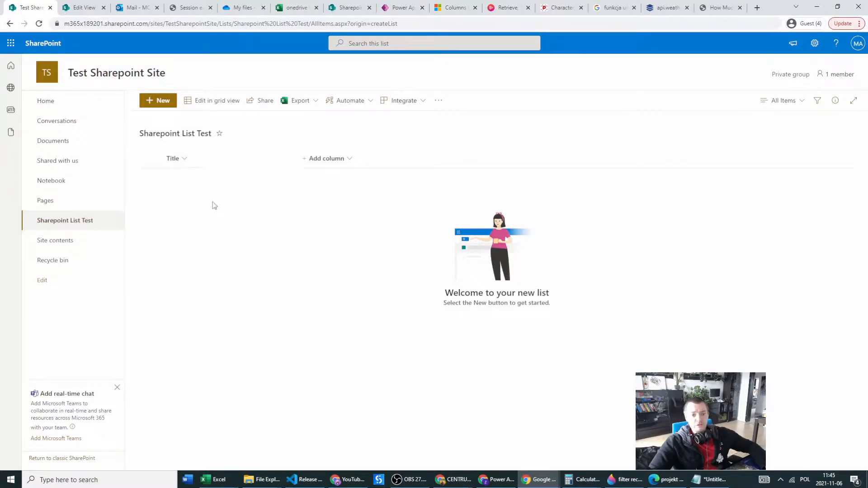
Step: Show the Attachments column in the view of Sharepoint List Test and apply the change
click(352, 159)
click(327, 290)
click(298, 146)
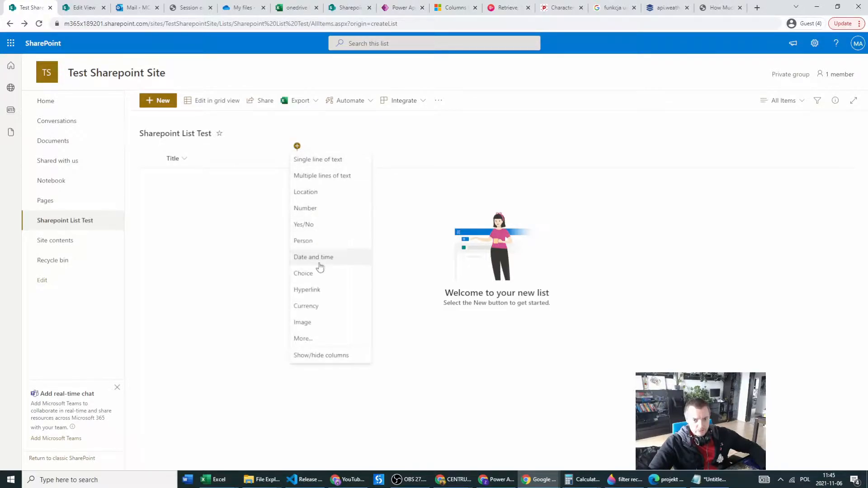
click(320, 356)
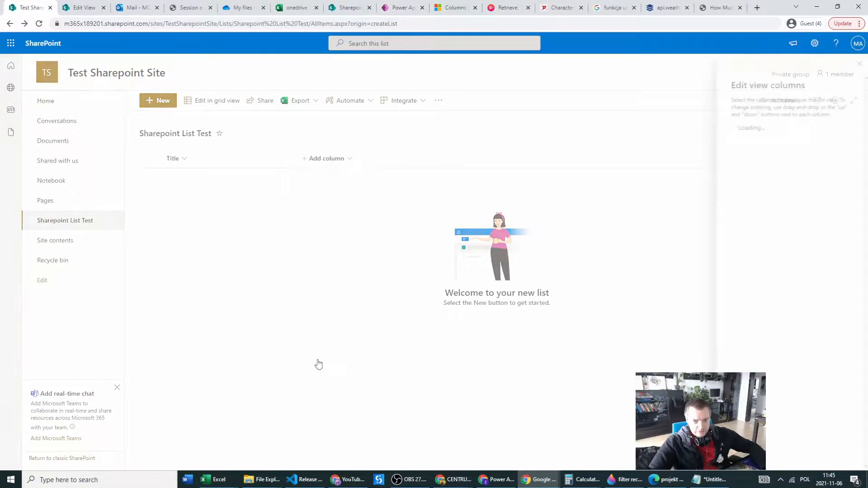
click(738, 245)
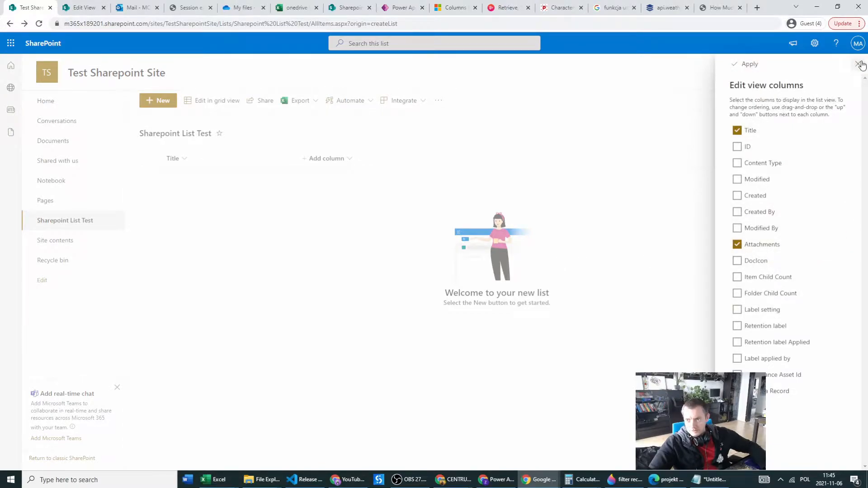
click(744, 63)
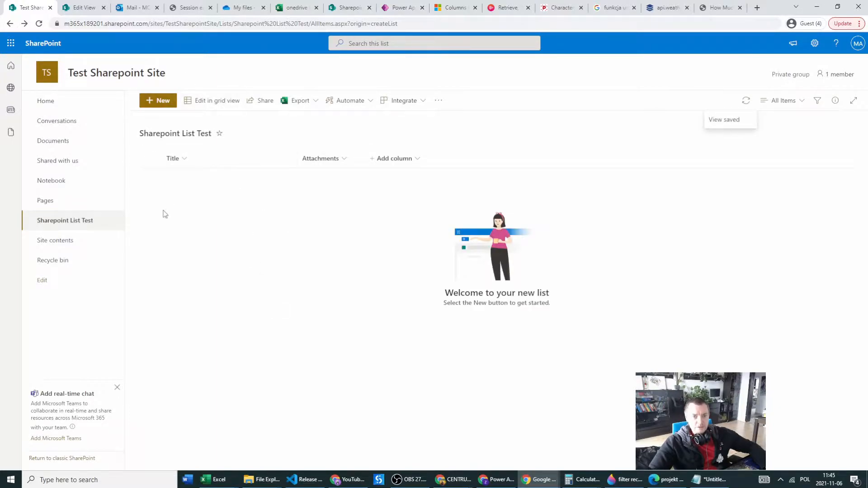
Step: Switch to the Power Apps canvas app and start adding a SharePoint data source using the existing SharePoint connection
click(398, 7)
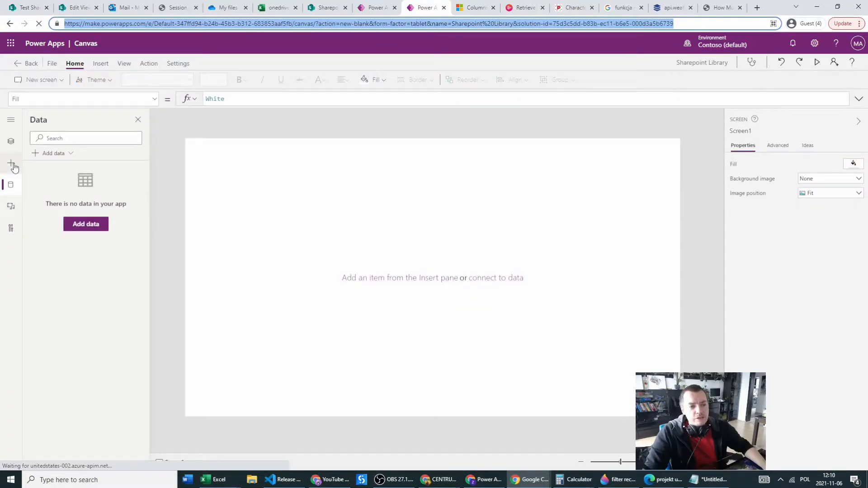
click(11, 141)
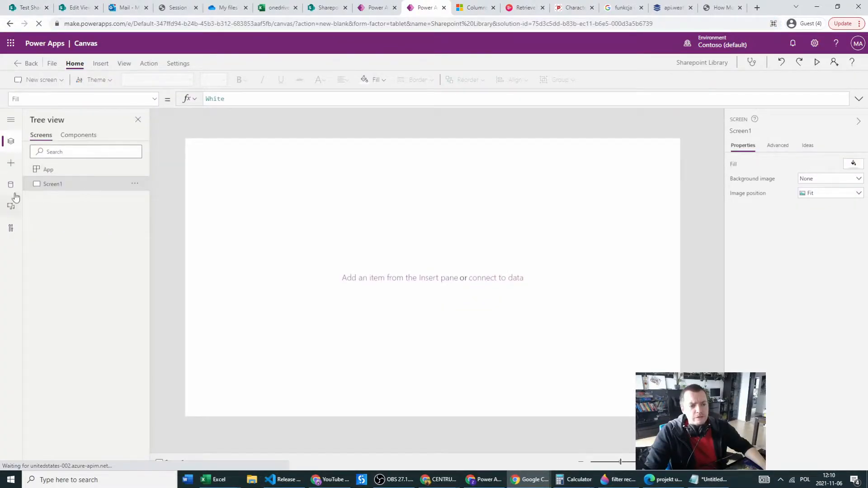
click(11, 185)
click(76, 225)
click(110, 256)
text(share)
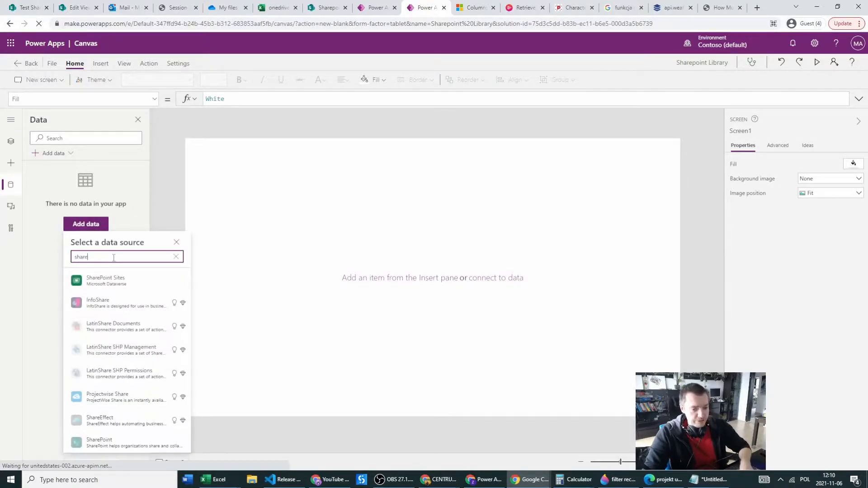
text(point)
click(100, 301)
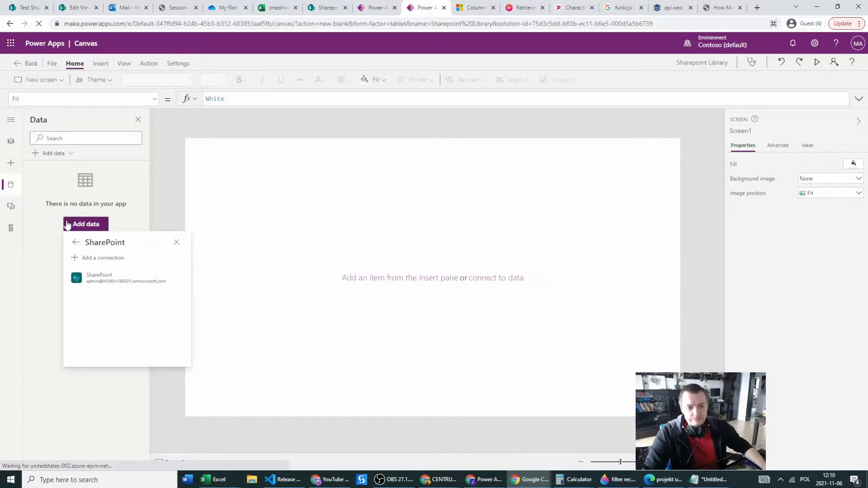
click(136, 277)
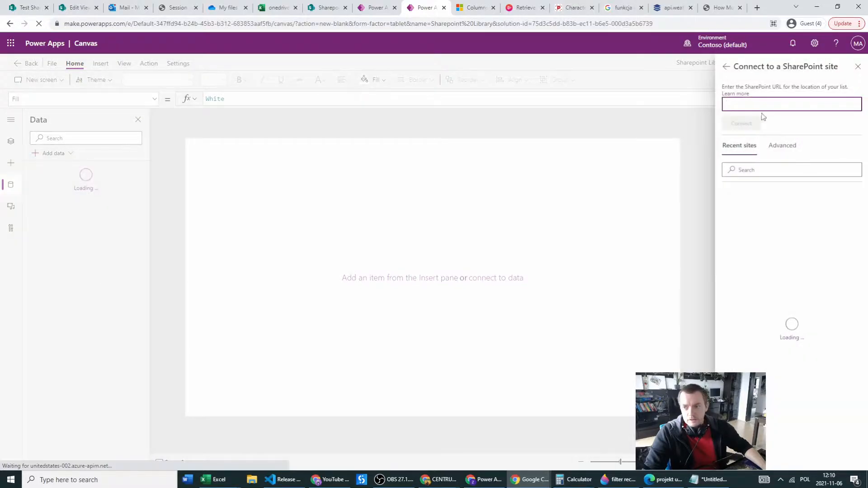
text(https://m365x189201.sharepoint.com/sites/TestSharepointSite)
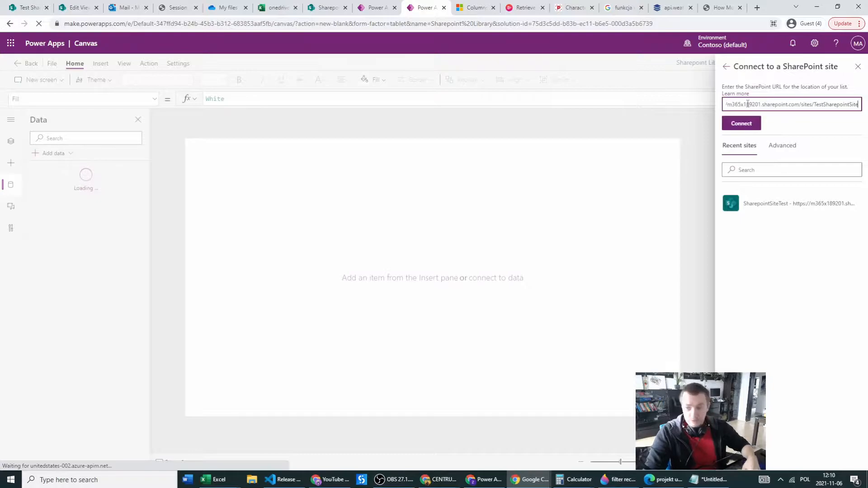
click(741, 123)
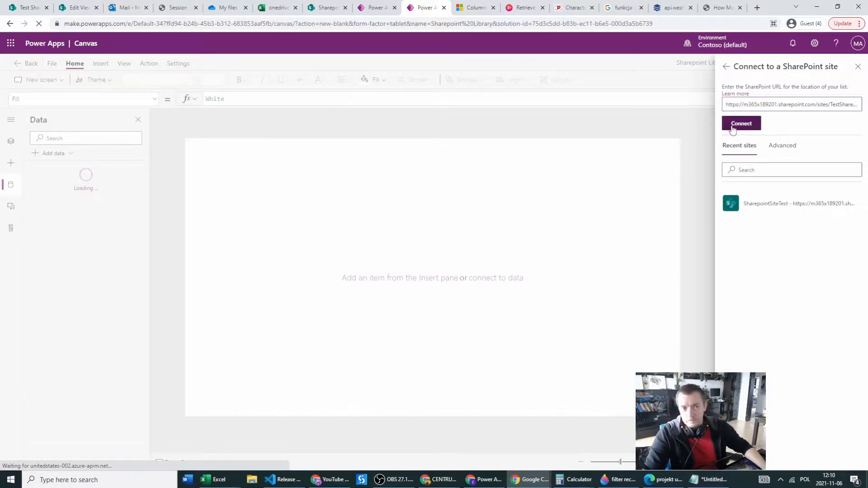
click(728, 156)
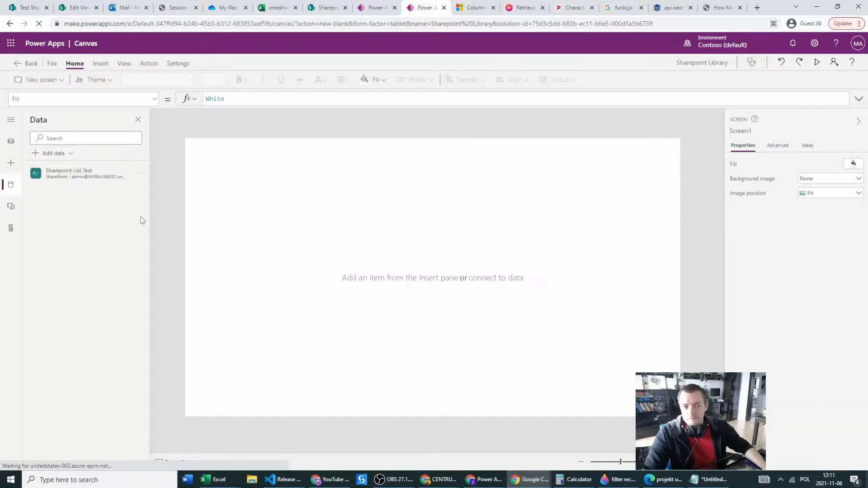
Step: Set the OnVisible formula of Screen1 to Set(varFormMode,1)
click(11, 141)
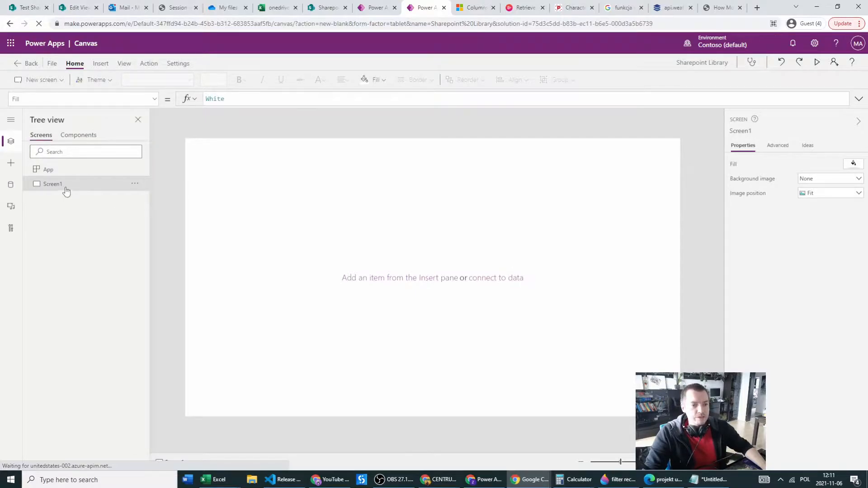
click(156, 100)
scroll(87, 184, down, 1)
click(60, 256)
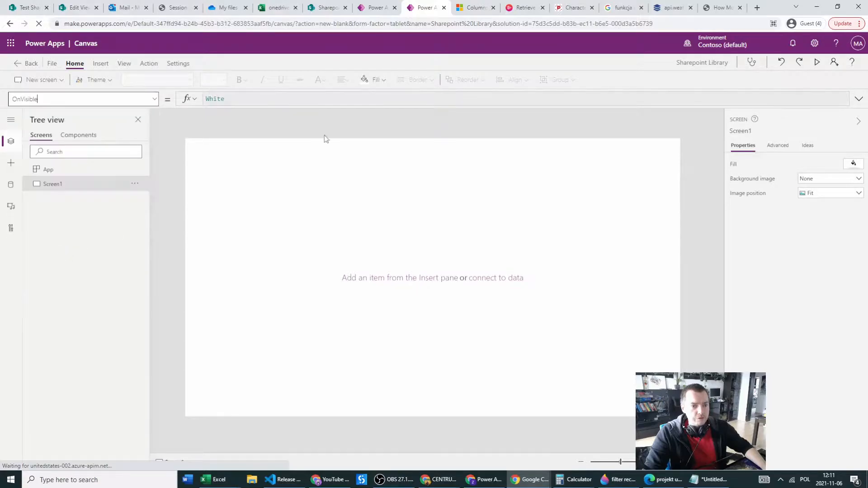
click(448, 100)
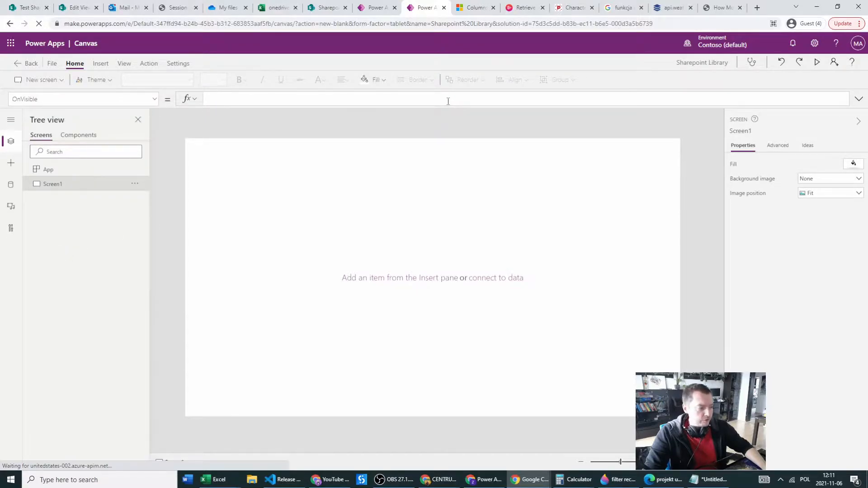
text(Se)
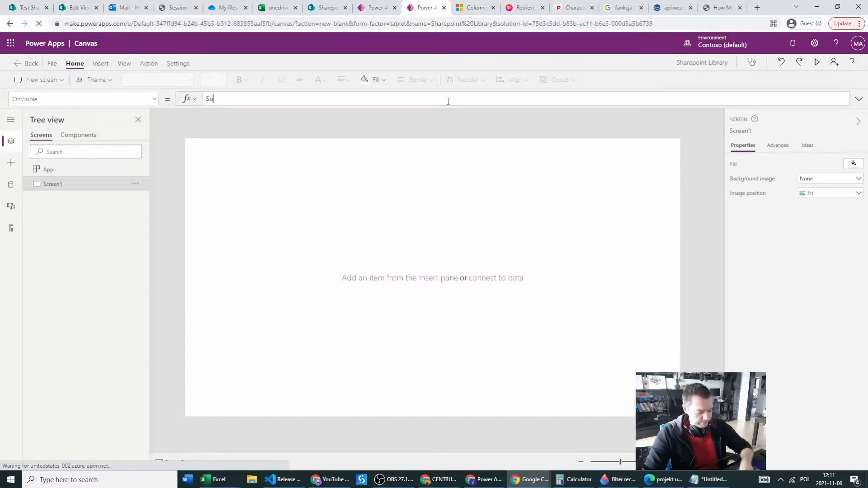
text(t(va)
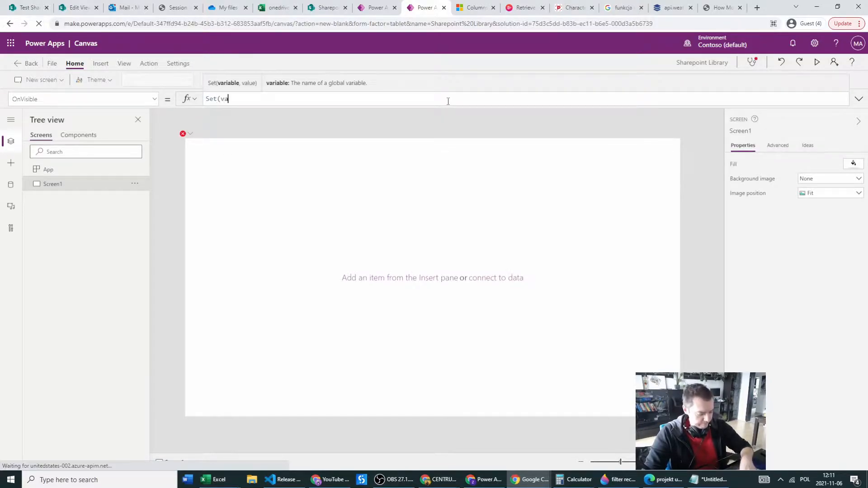
text(rFormmode.)
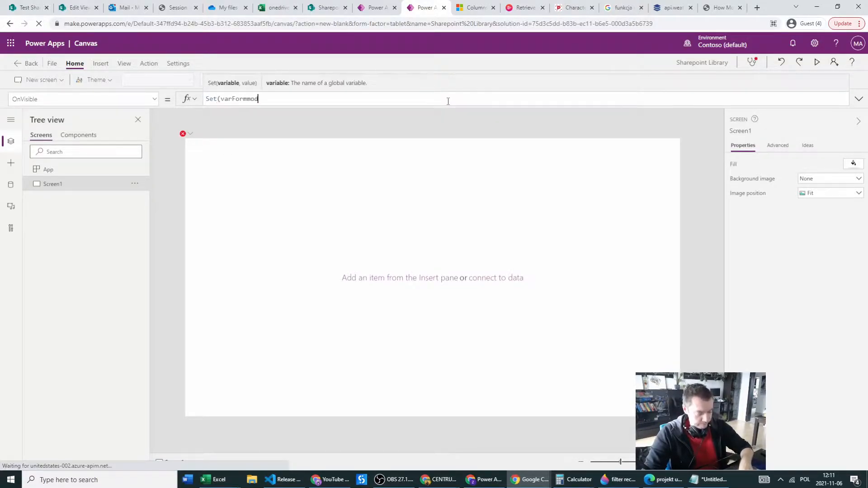
key(BackSpace)
text(,1))
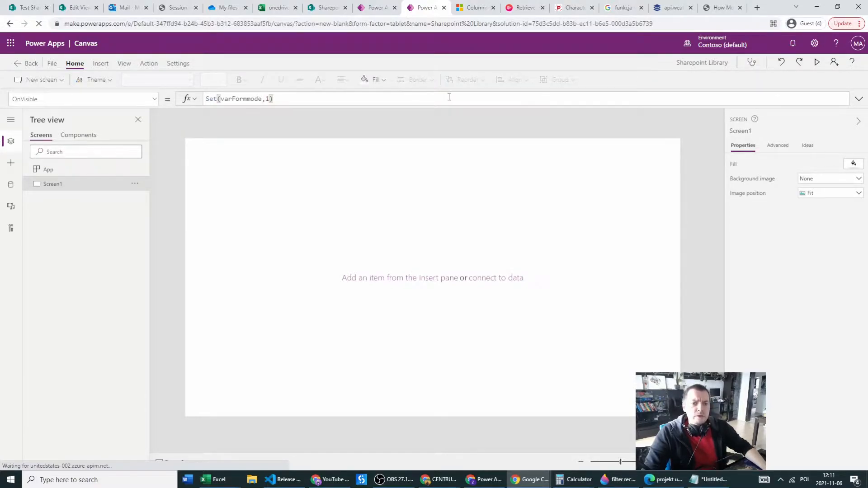
click(251, 98)
key(BackSpace)
text(M)
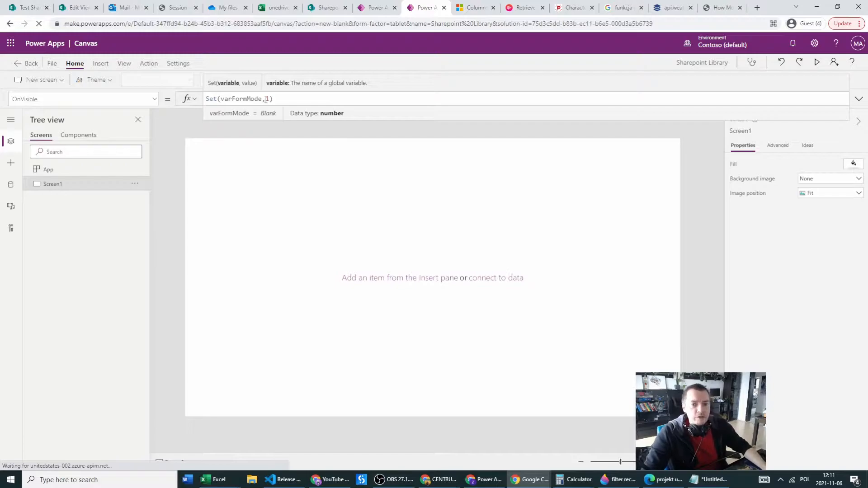
Step: Append ;Set(varCurrentRecord,""); to the OnVisible formula of Screen1
click(272, 99)
text(;Set(var)
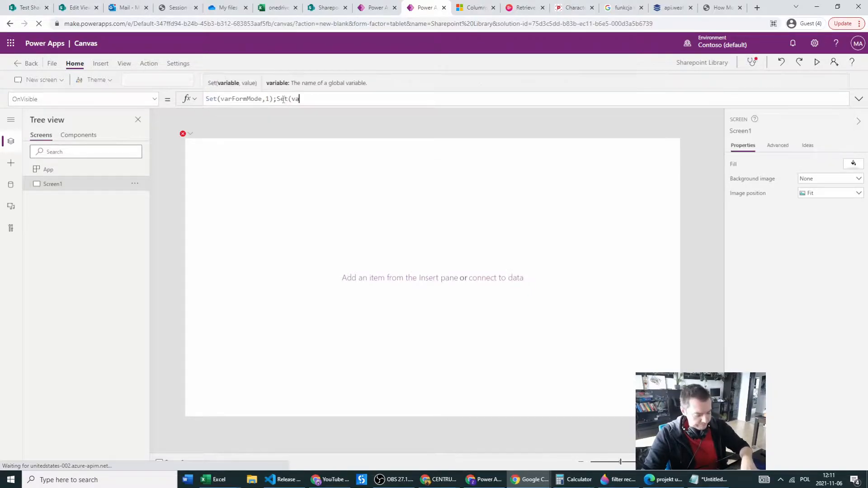
text(Curren)
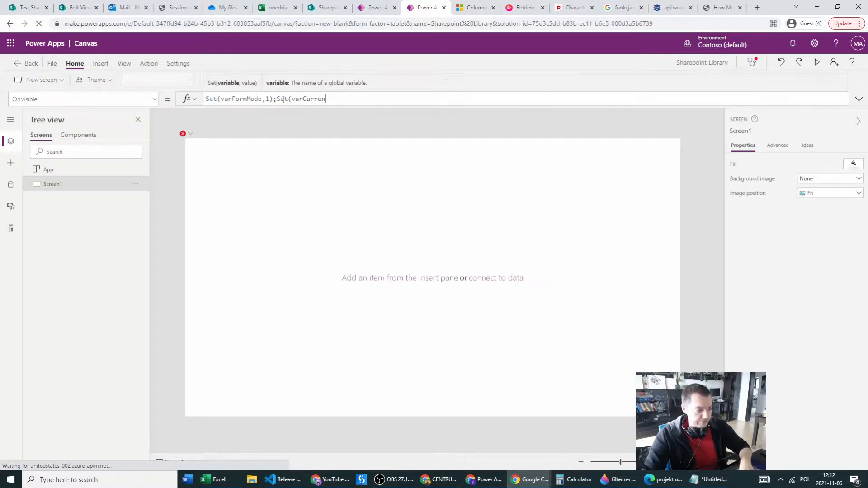
text(tRecor)
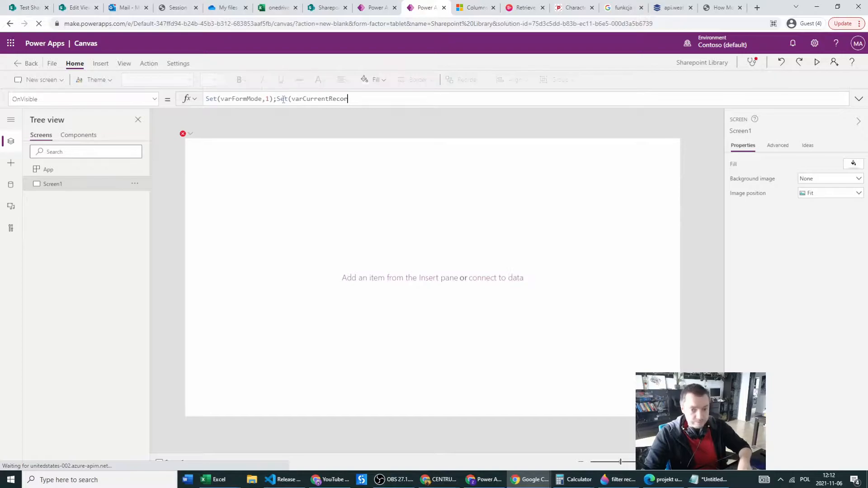
text(d,"")
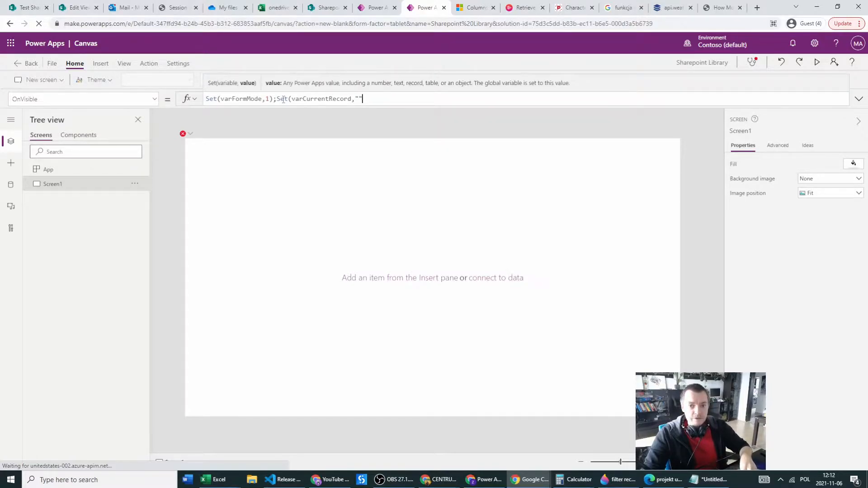
text();)
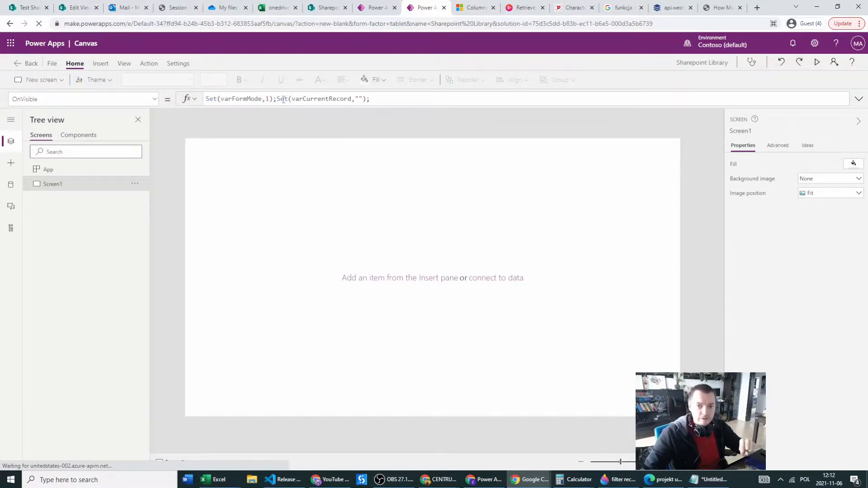
Step: Insert an edit form on Screen1, place it at about X 57, Y 146, and use Sharepoint List Test as its data source
click(101, 63)
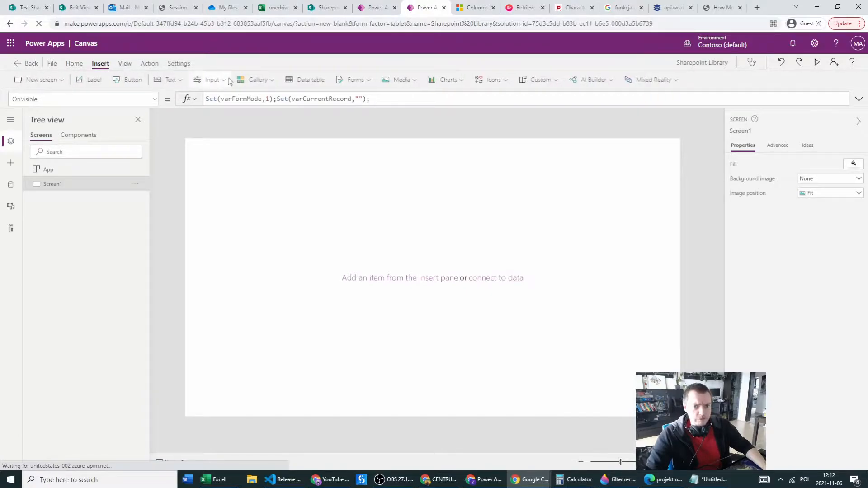
click(358, 81)
click(342, 100)
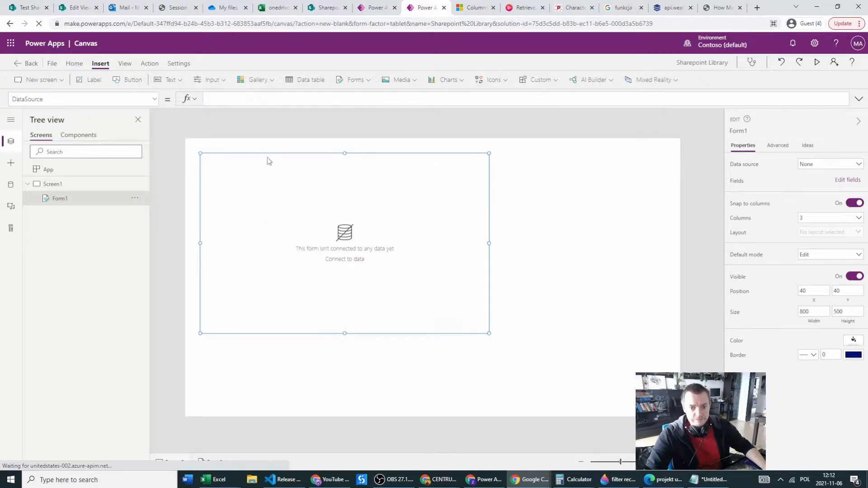
drag(264, 154, 270, 193)
click(838, 167)
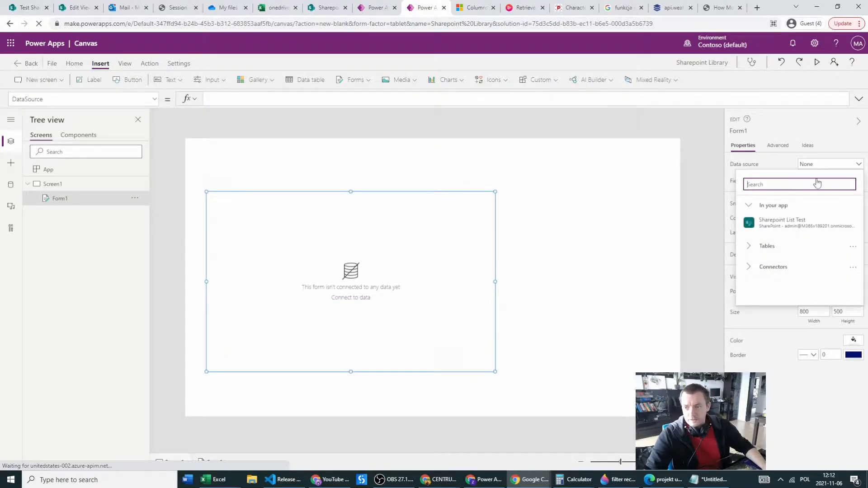
click(770, 230)
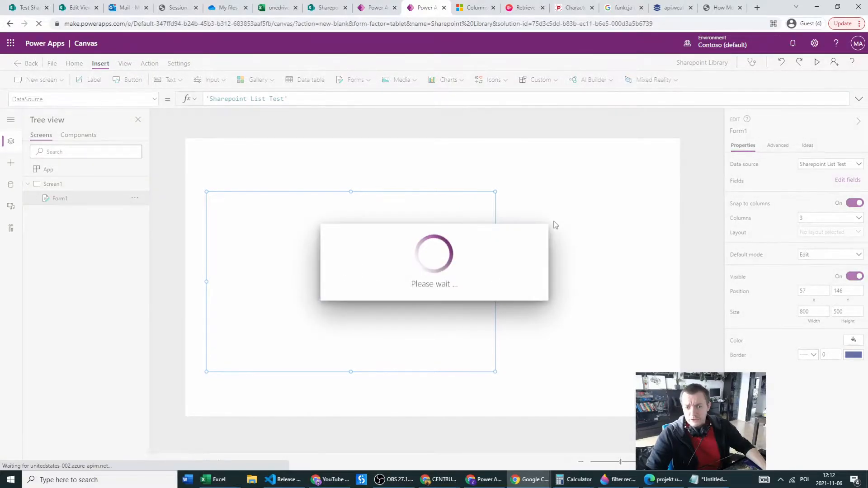
Step: Try an X position of 267 for the form's Title card, and set it back to 0
click(282, 251)
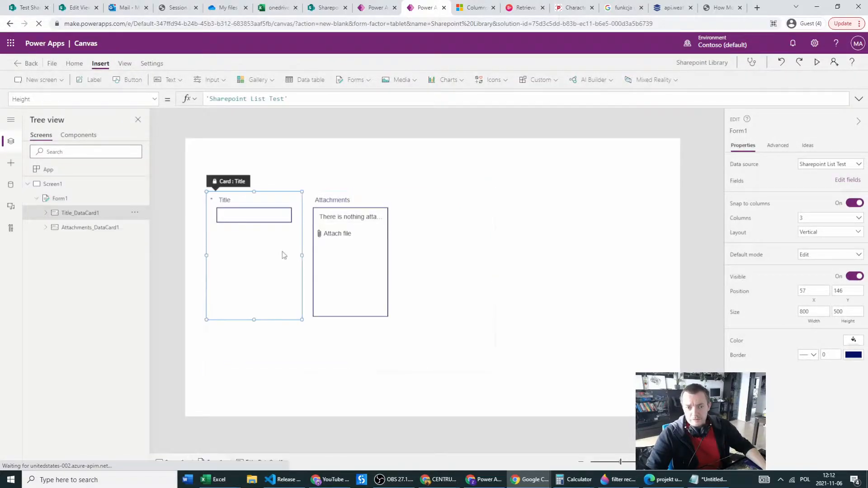
click(357, 247)
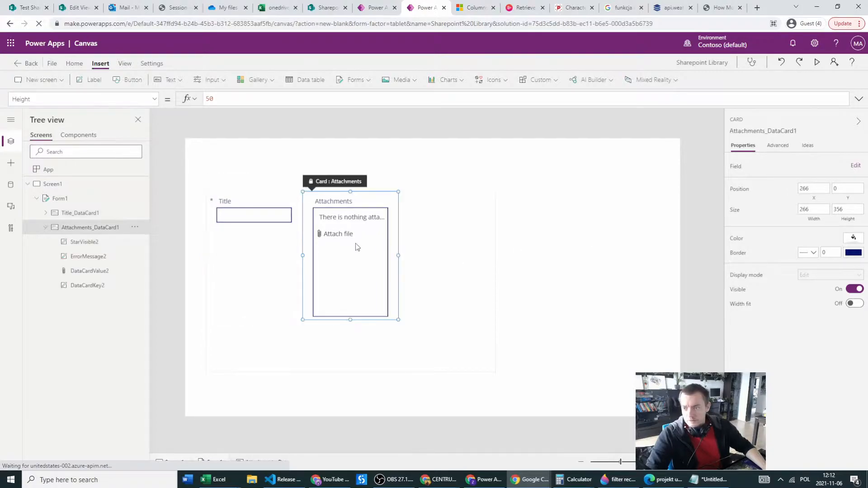
click(252, 279)
click(807, 187)
text(267)
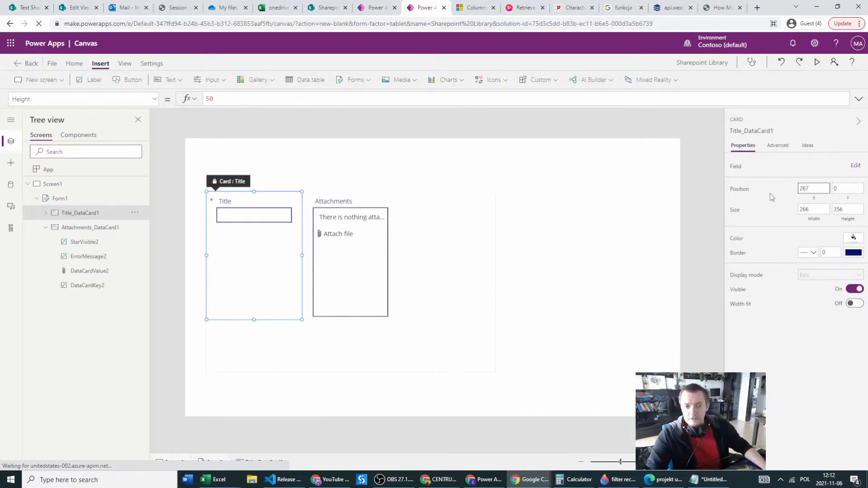
drag(810, 188, 793, 187)
text(0)
key(Return)
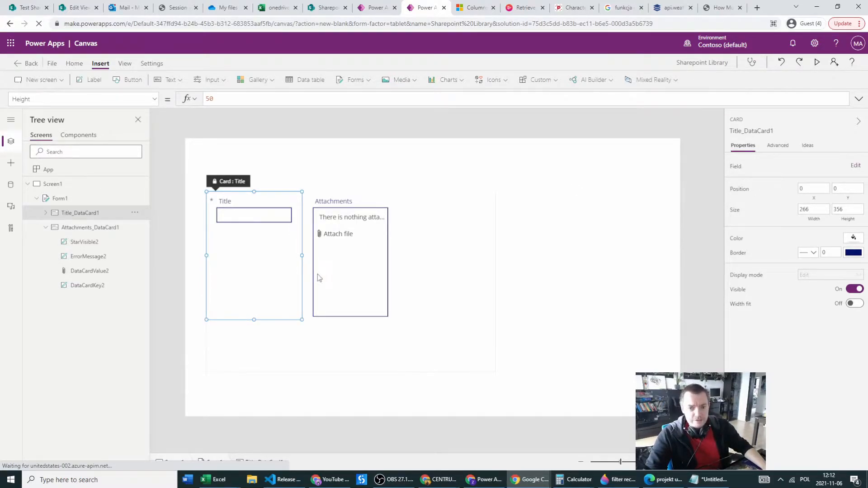
Step: Enlarge the form's Attachments card to a width of 532 and a height of about 382
click(318, 274)
drag(389, 256, 475, 257)
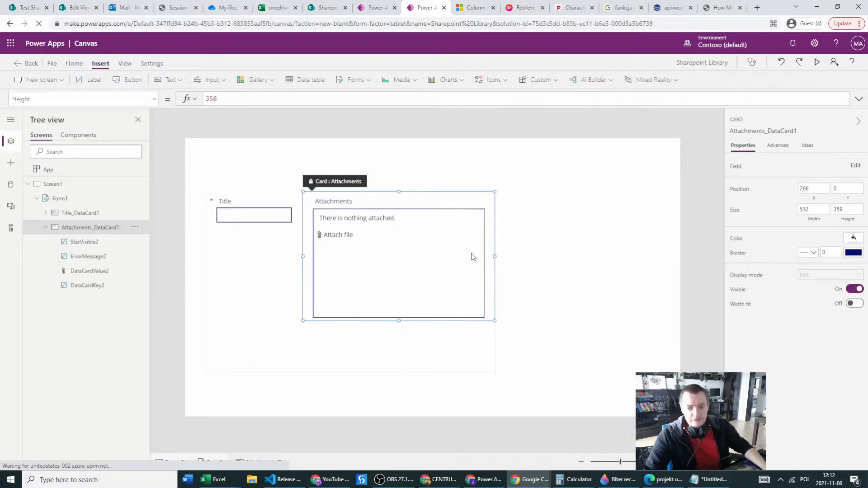
drag(399, 321, 400, 329)
click(267, 272)
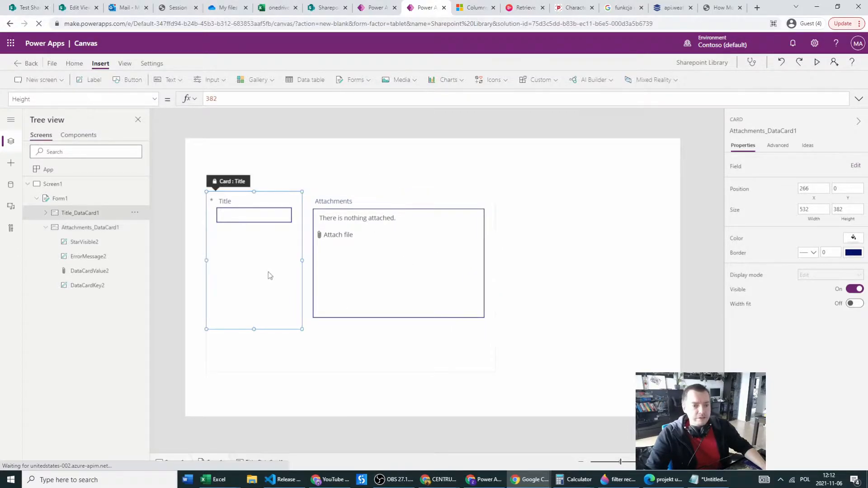
click(128, 80)
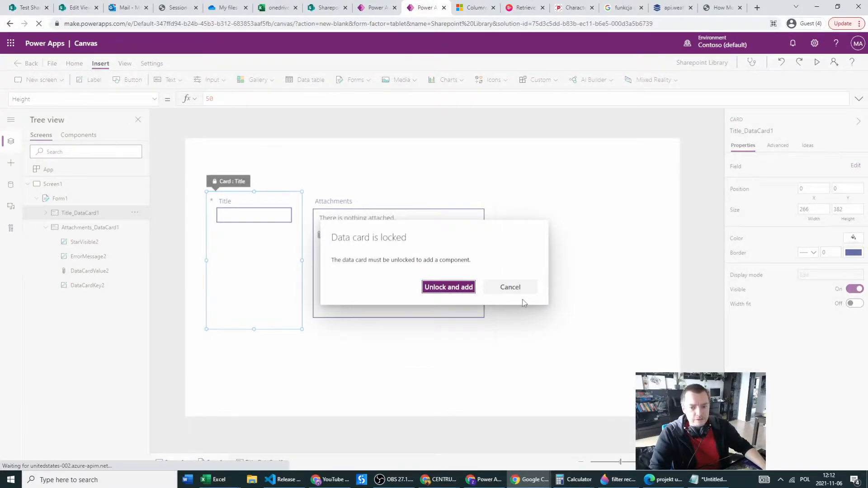
click(510, 286)
Step: Insert a button directly on Screen1, outside the form, and set its text to New Record
click(351, 404)
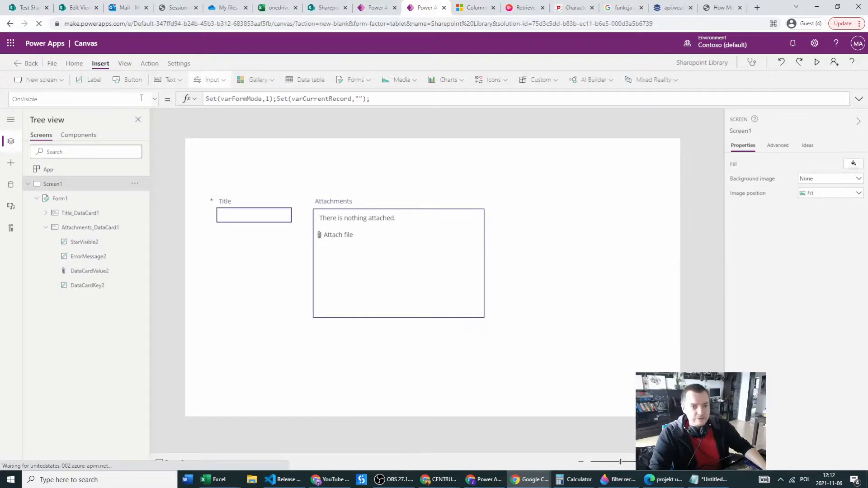
click(128, 79)
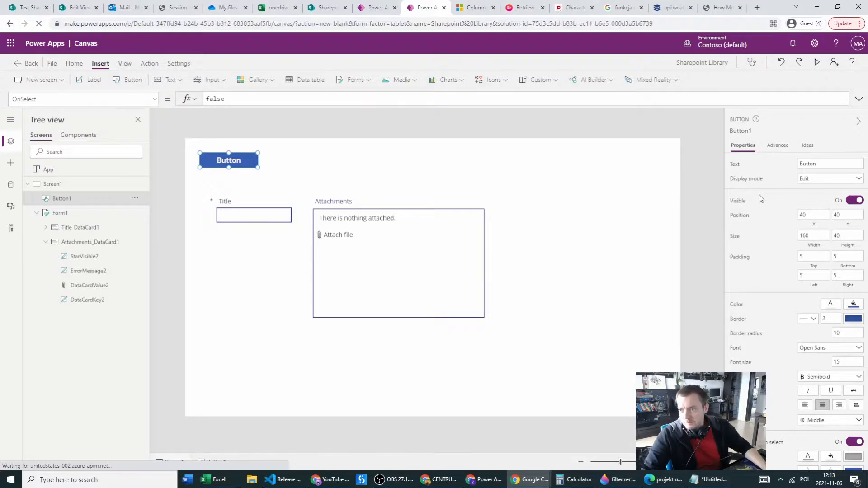
double_click(826, 169)
text(New Record)
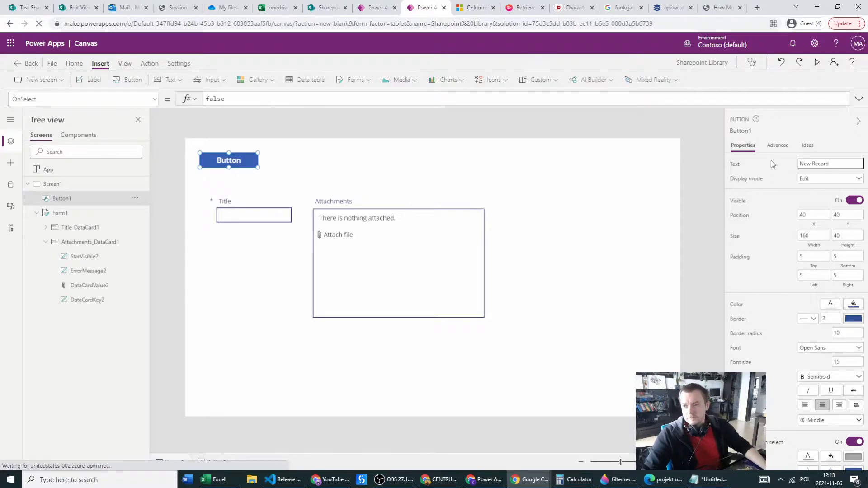
Step: Set the New Record button's OnSelect formula to Set(varFormMode, 1)
click(771, 160)
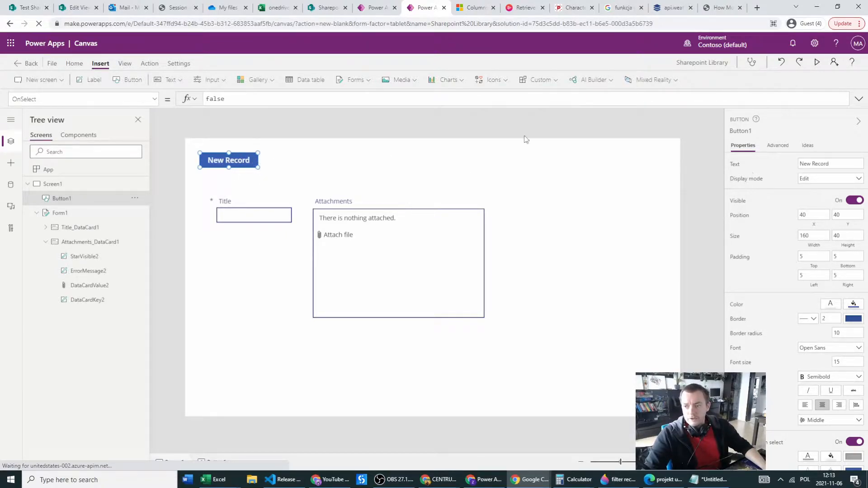
click(217, 99)
double_click(217, 99)
text(set(var)
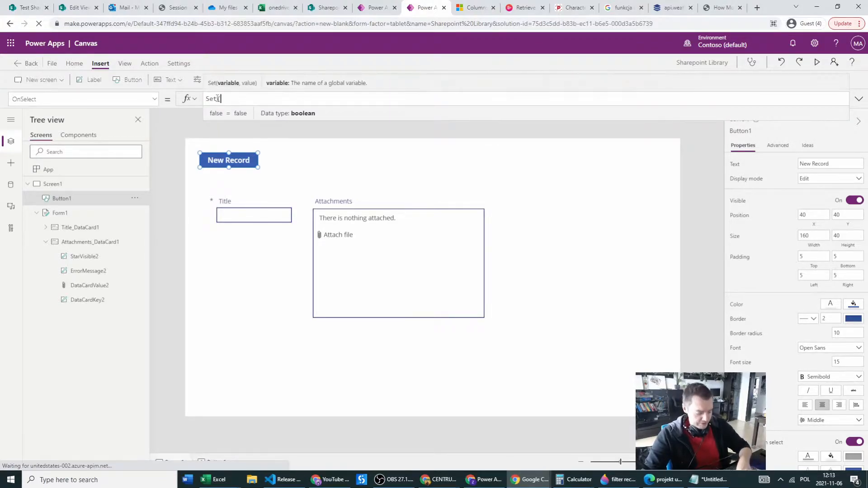
text(For)
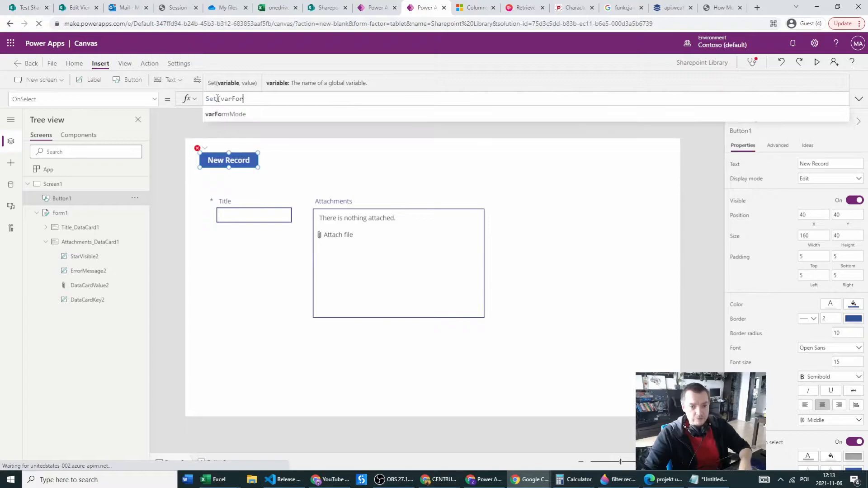
click(242, 115)
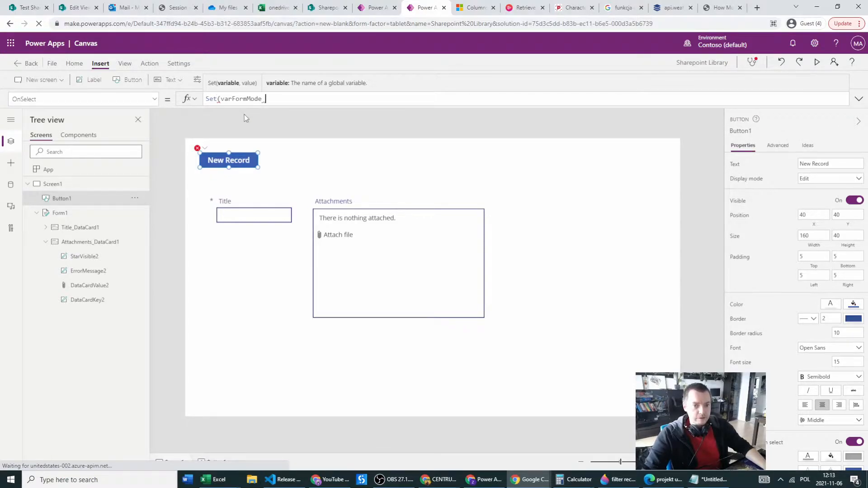
text(, 1))
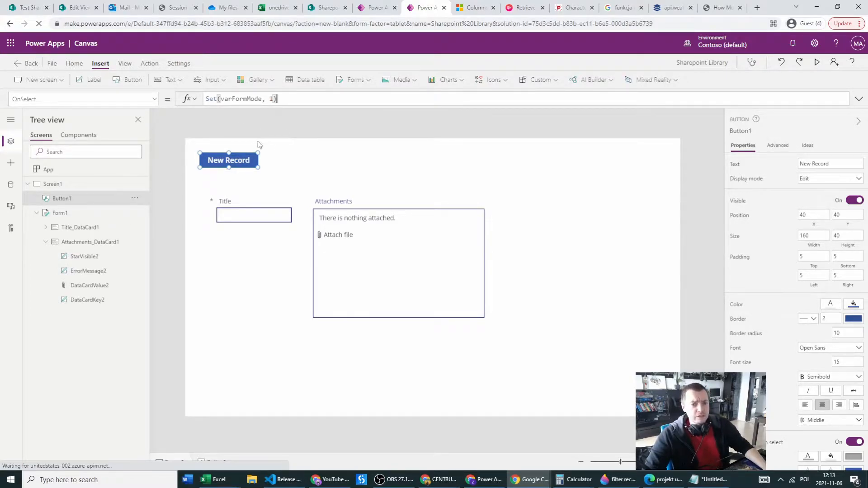
click(298, 151)
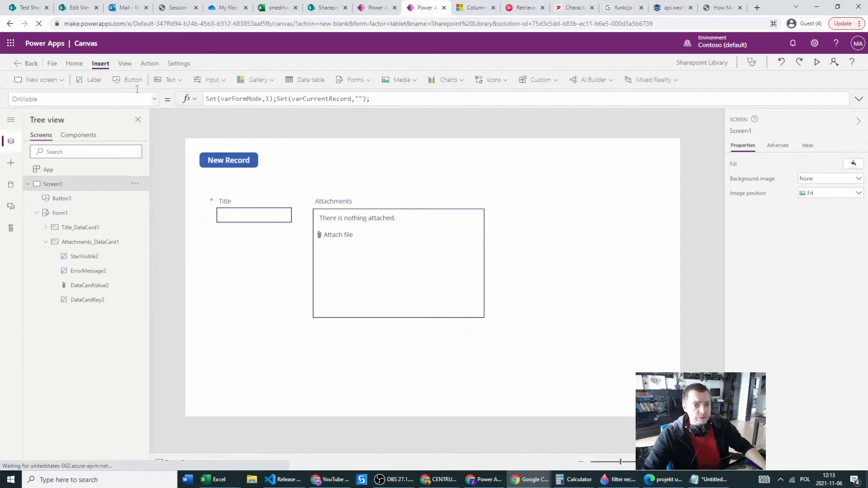
Step: Insert a label beside the New Record button at X 278, Y 40, and set its text to "Browse Existing:"
click(180, 81)
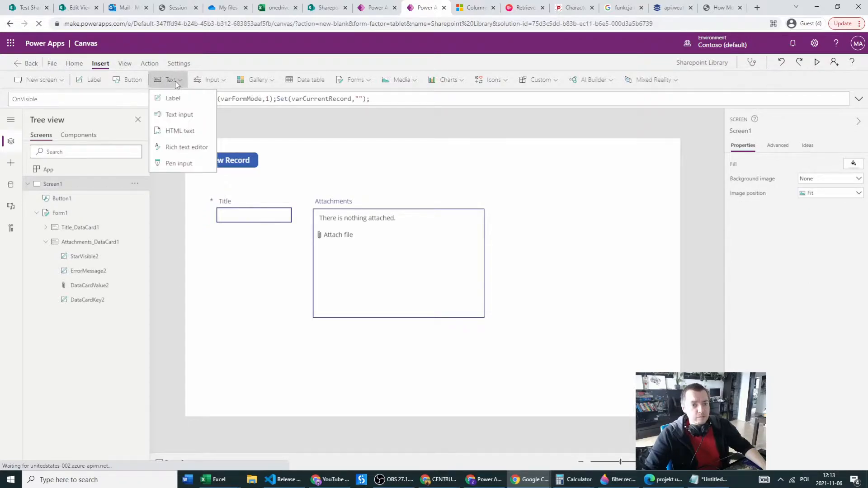
click(172, 99)
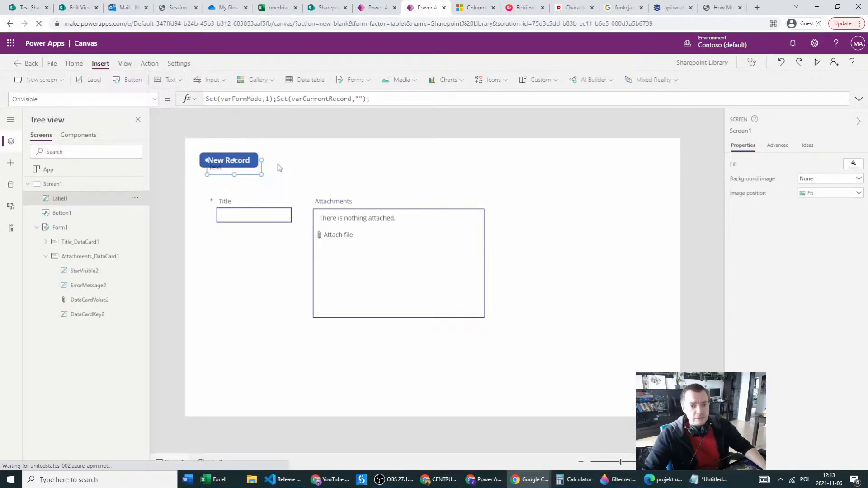
drag(249, 169, 327, 162)
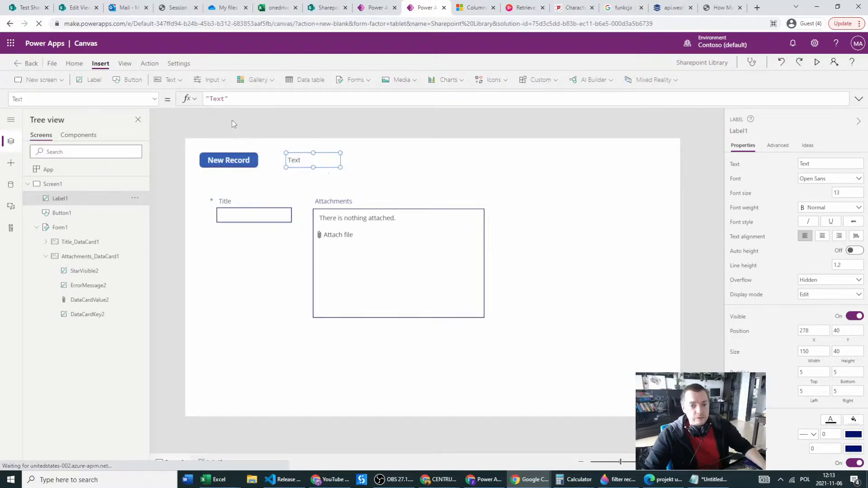
double_click(217, 98)
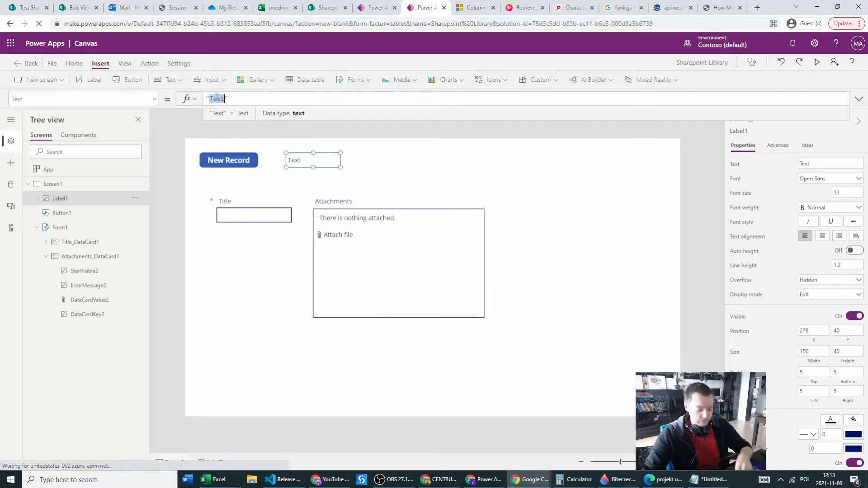
key(BackSpace)
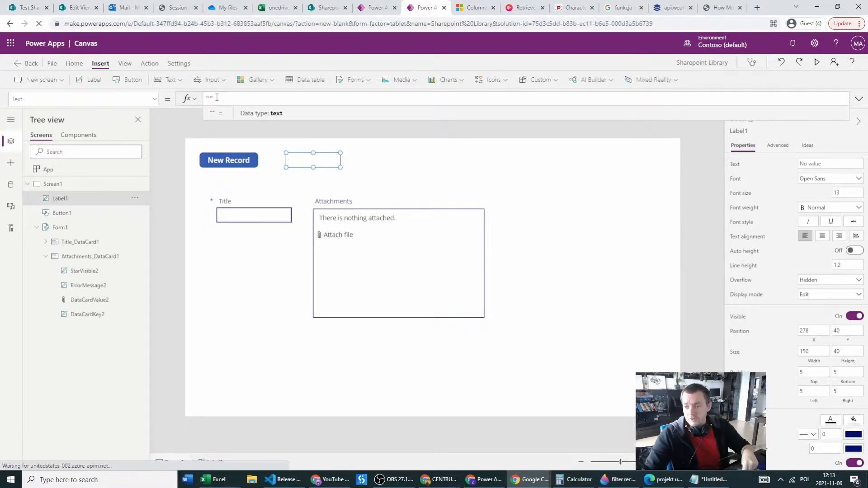
text(Brows)
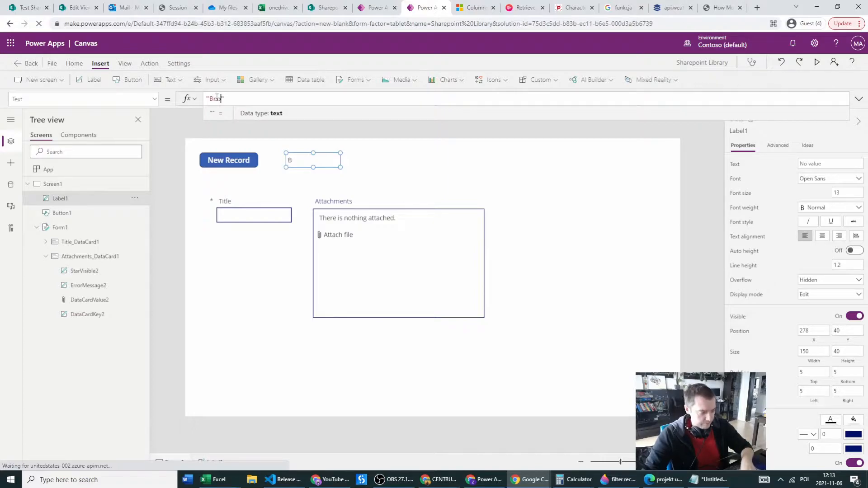
text(e Existing)
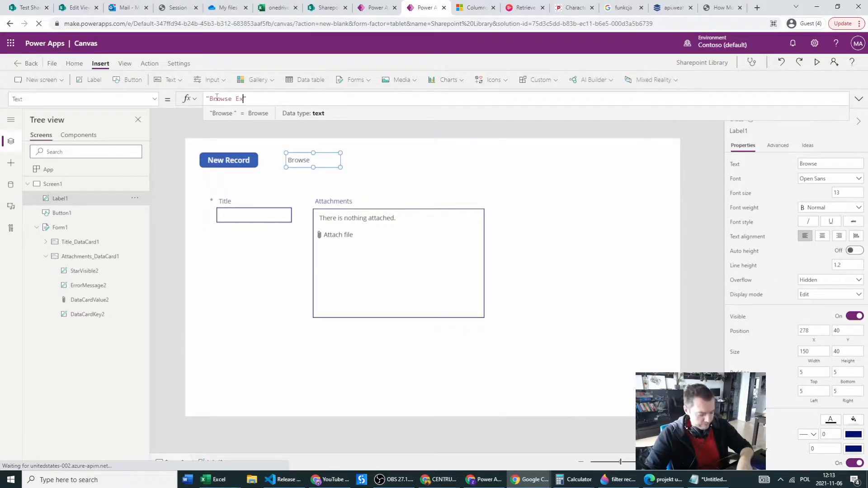
text(:)
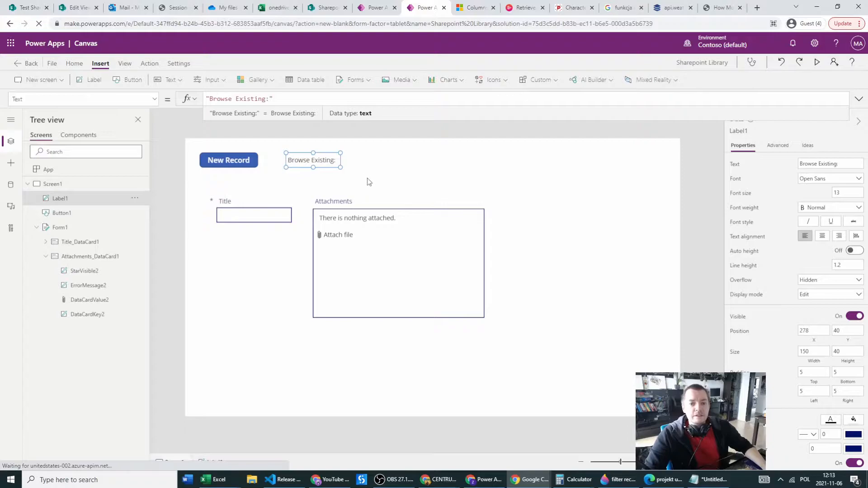
click(369, 180)
Step: Insert a drop-down control directly beside the Browse Existing label, at X 428, Y 40
click(180, 81)
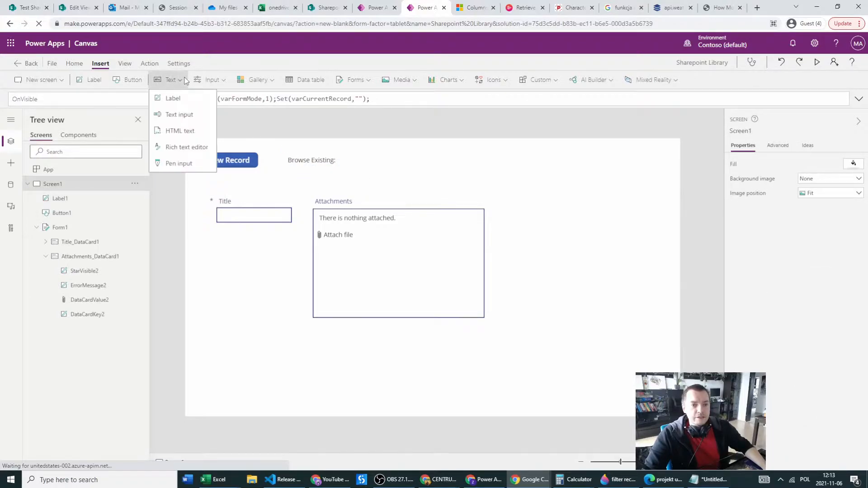
click(210, 80)
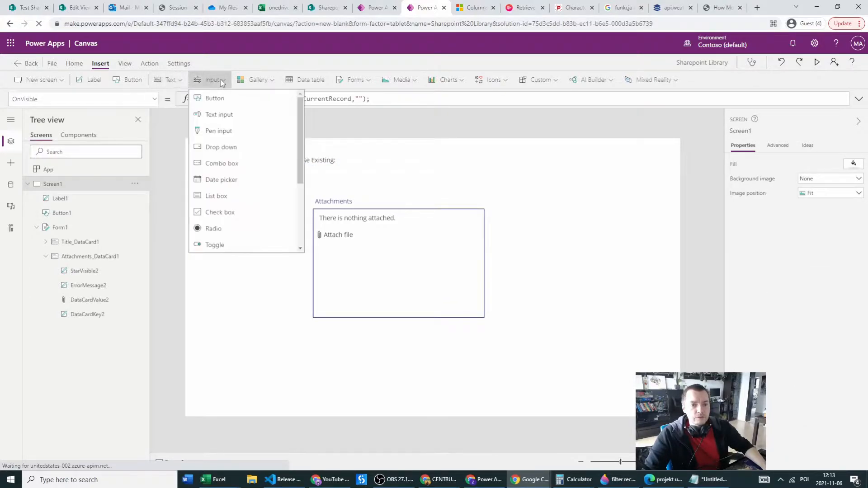
click(214, 149)
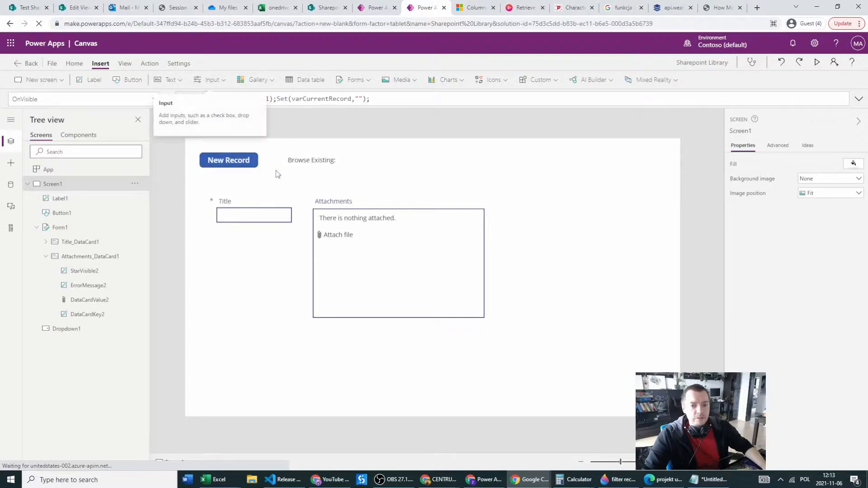
drag(284, 170, 417, 163)
Step: Replace the sample Items formula of the Browse Existing drop-down with 'Sharepoint List Test'.Title
click(278, 99)
key(BackSpace)
key(BackSpace)
key(BackSpace)
key(BackSpace)
key(BackSpace)
key(BackSpace)
key(BackSpace)
key(BackSpace)
key(BackSpace)
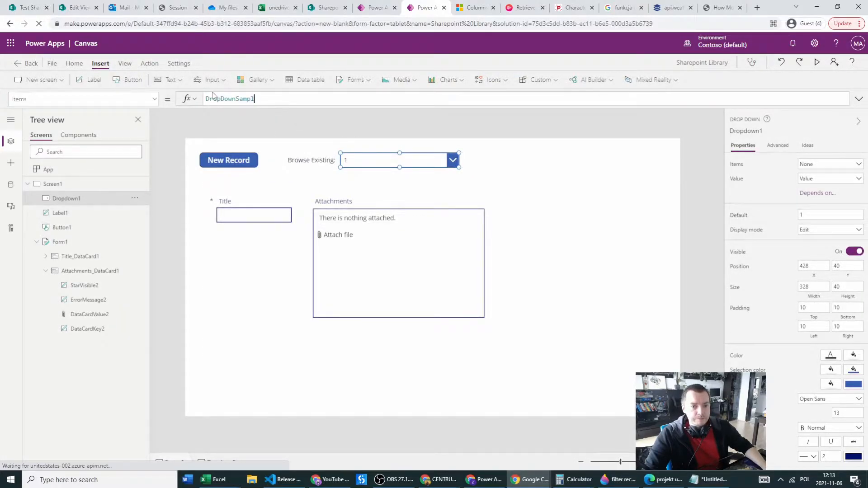
key(BackSpace)
key(BackSpace)
key(BackSpace)
key(BackSpace)
key(BackSpace)
text(share)
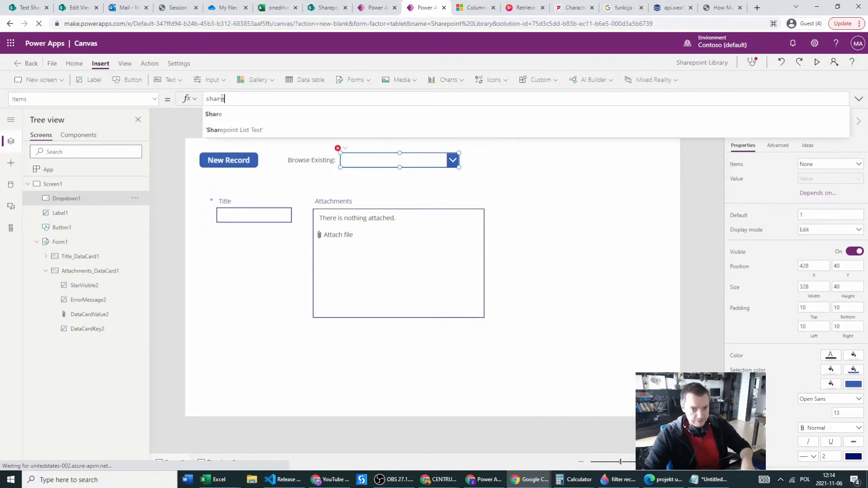
click(253, 130)
text(.)
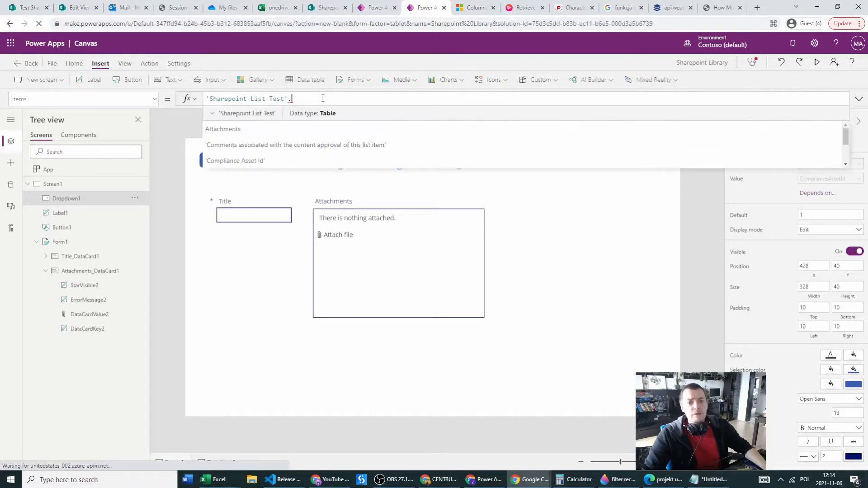
text(Ti)
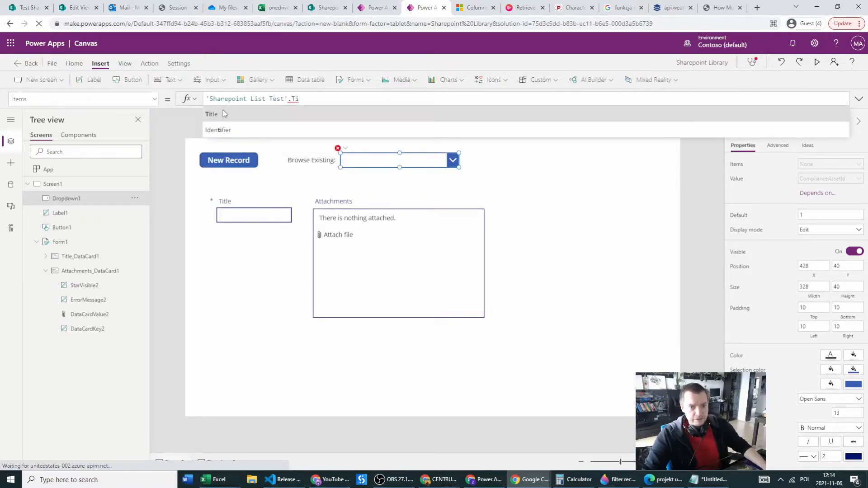
click(224, 110)
text(.)
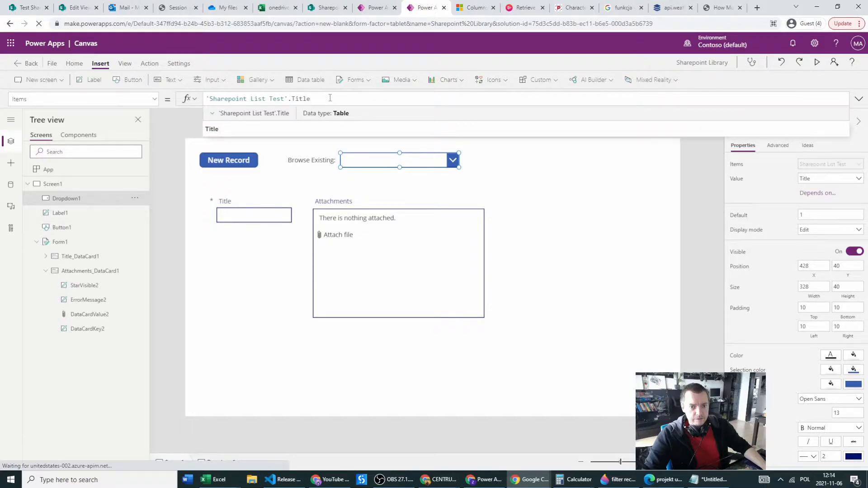
click(272, 302)
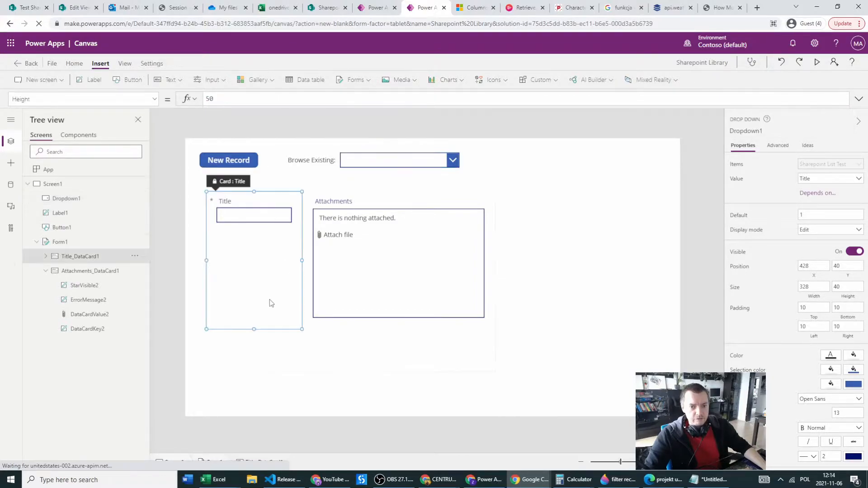
Step: Set the Browse Existing drop-down's OnChange formula to Set(varCurrentRecord, Self.SelectedText.Value); Set(varFormMode, 0);
click(12, 186)
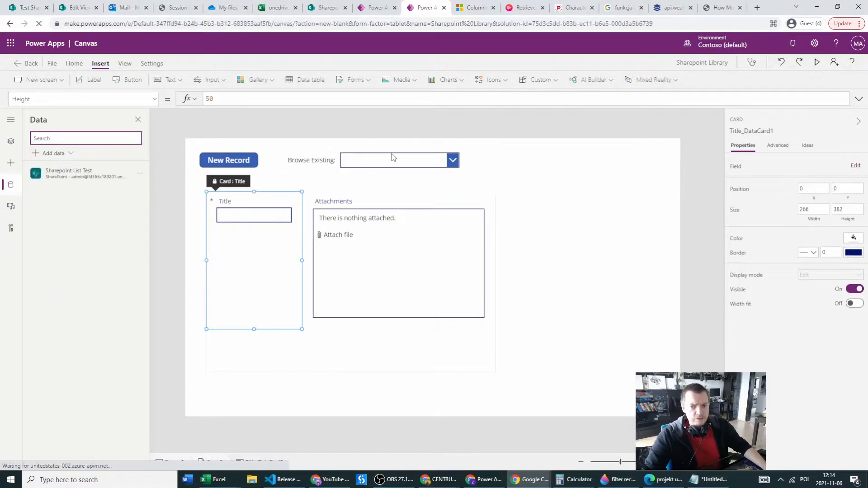
click(383, 163)
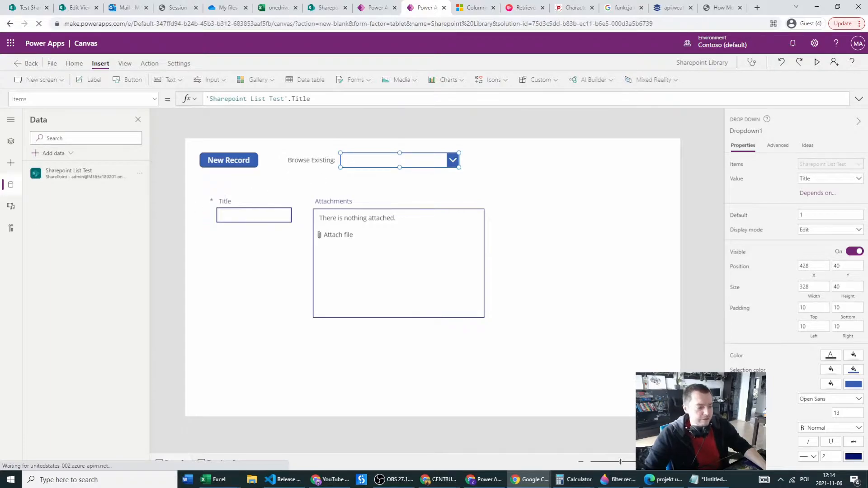
key(alt+Tab)
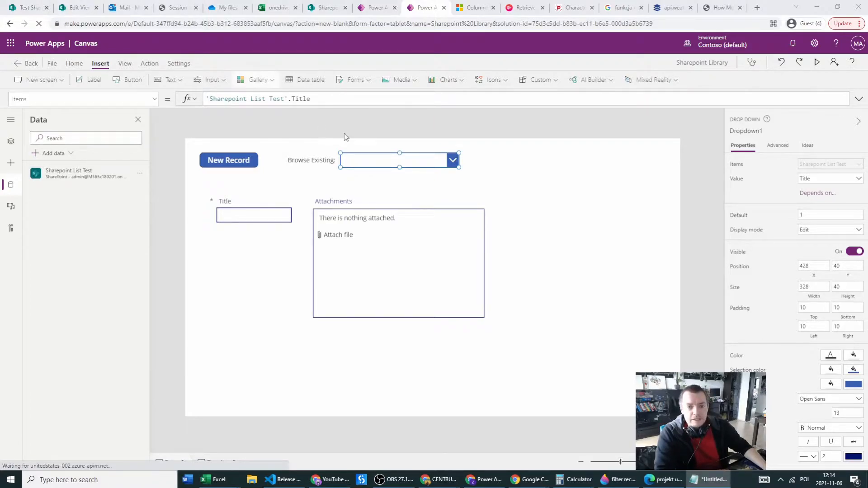
click(375, 161)
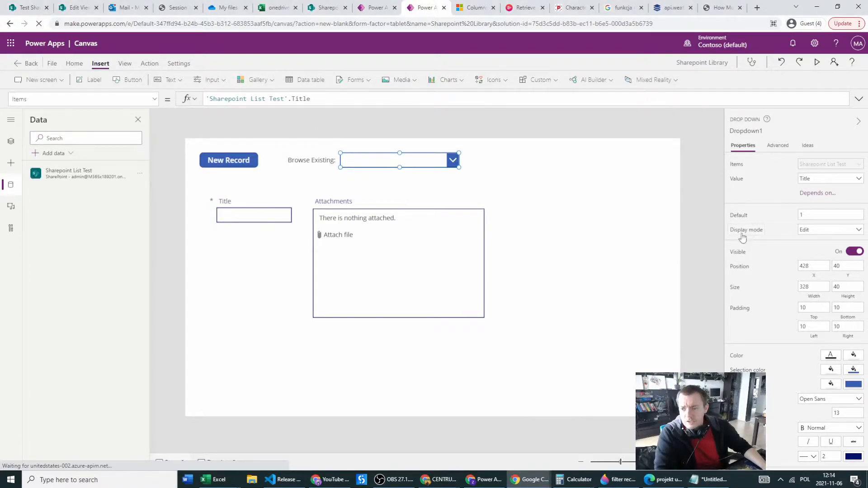
scroll(753, 202, down, 3)
scroll(754, 203, up, 3)
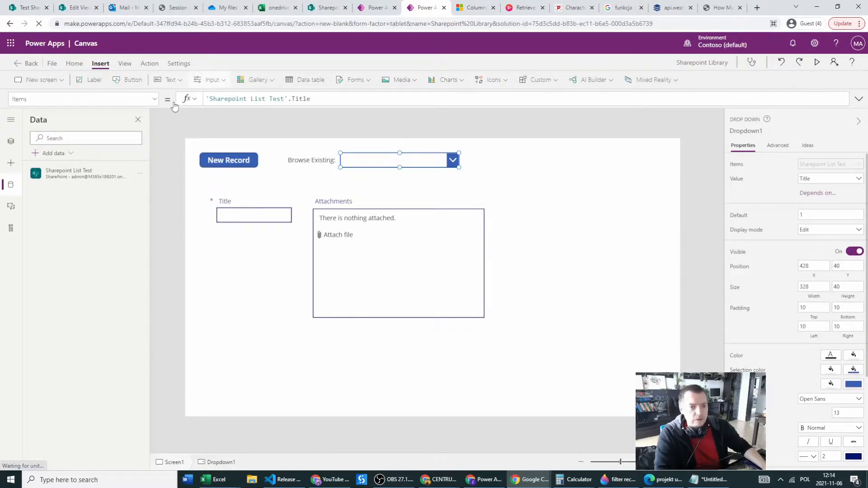
click(154, 99)
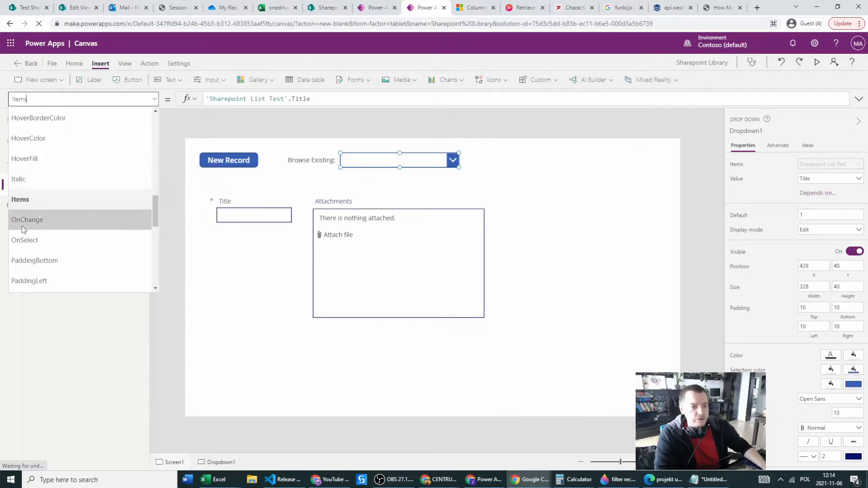
click(39, 219)
click(251, 99)
key(ctrl+a)
text(Set(varCurrentRecord, Self.SelectedText.Value); Set(varFormMode, 0);)
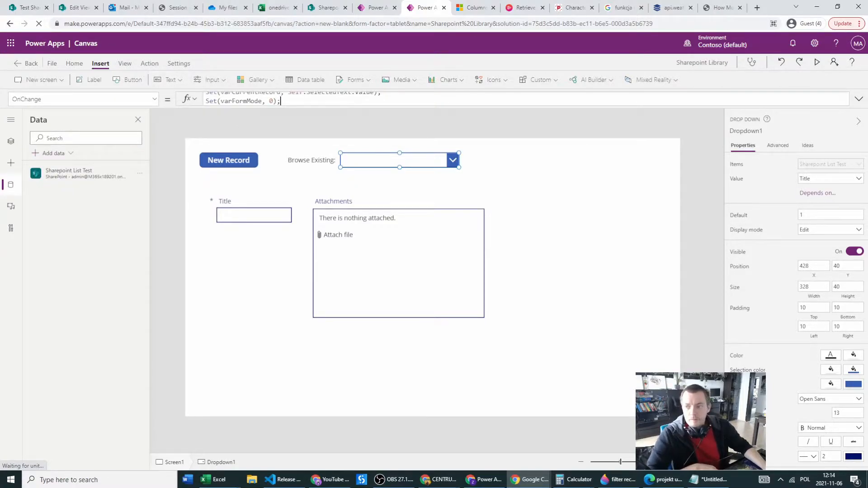
click(859, 99)
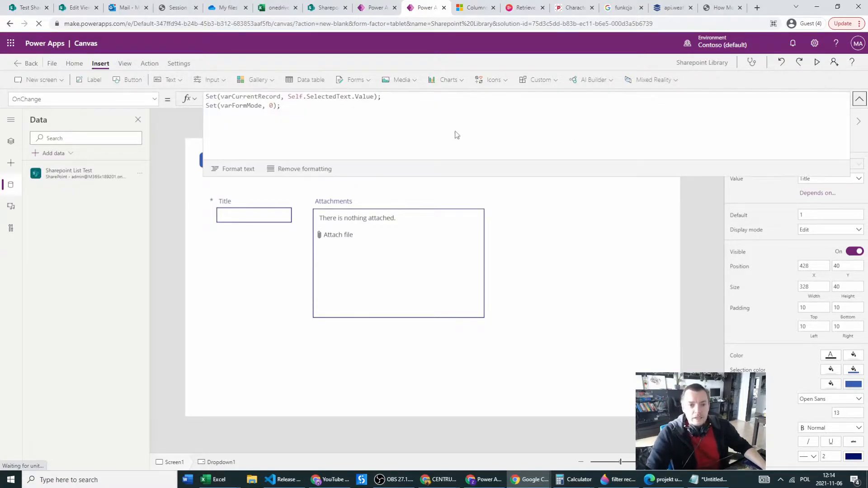
double_click(270, 105)
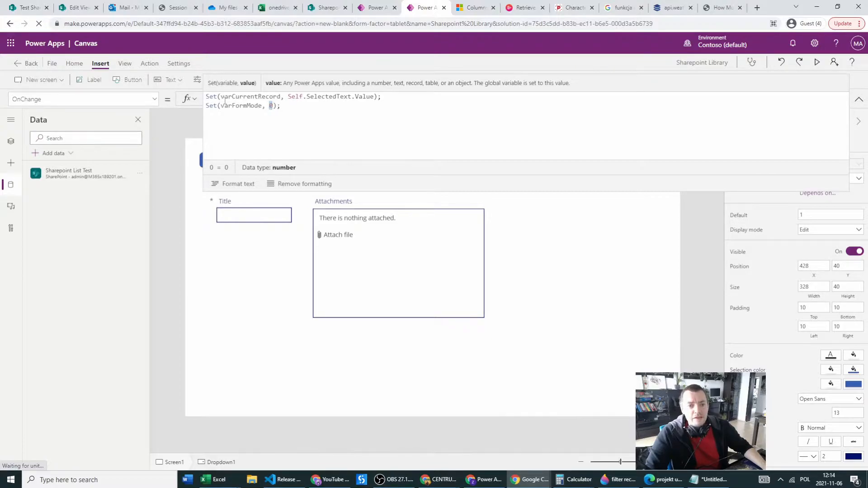
drag(288, 97, 375, 97)
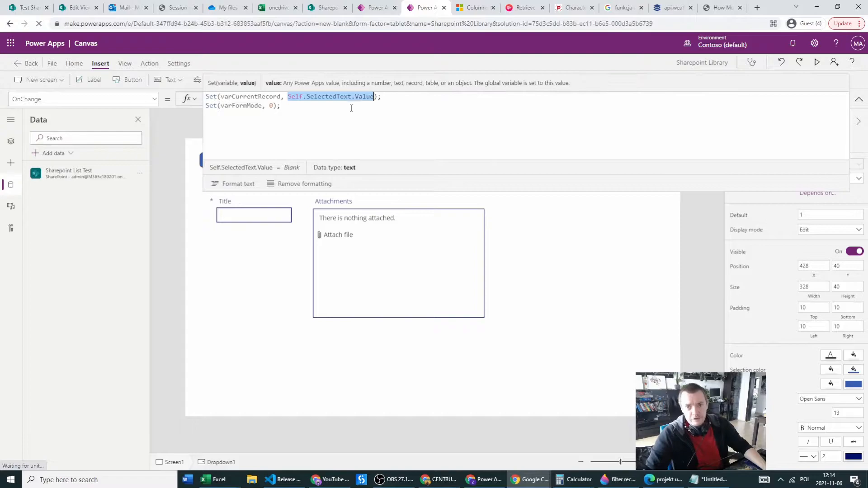
click(375, 114)
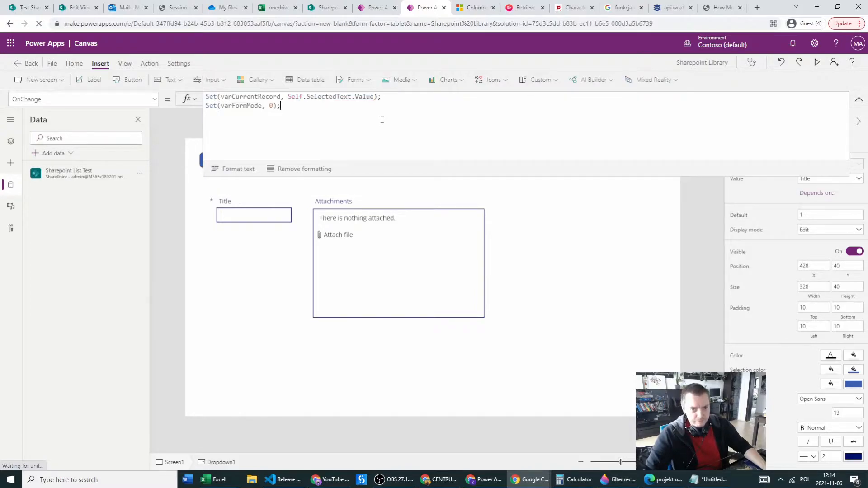
click(859, 100)
click(267, 323)
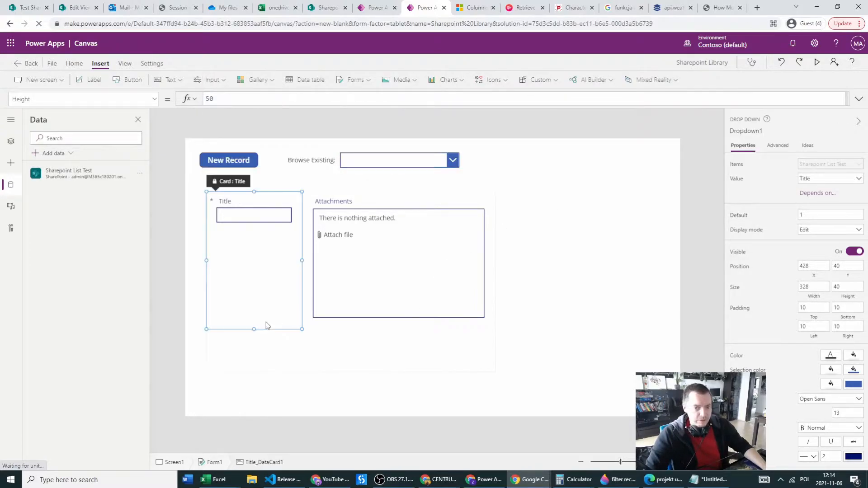
Step: Set the DefaultMode formula of the record form to varFormMode
click(300, 352)
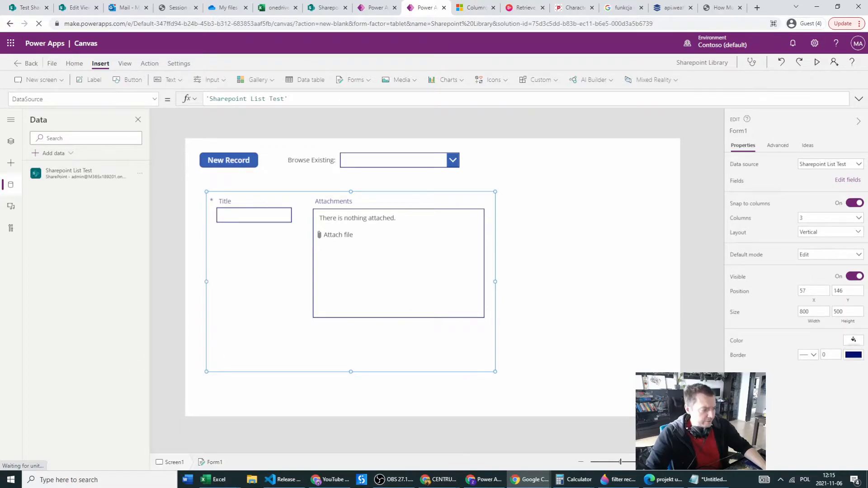
key(alt+Tab)
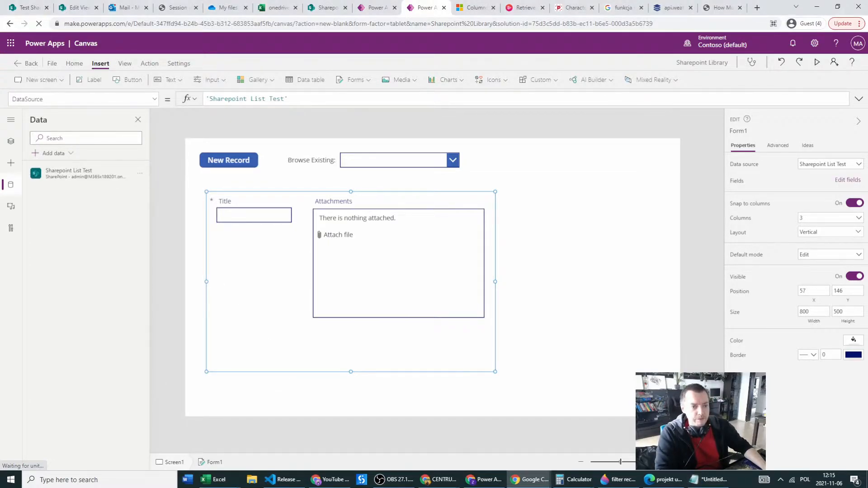
click(154, 99)
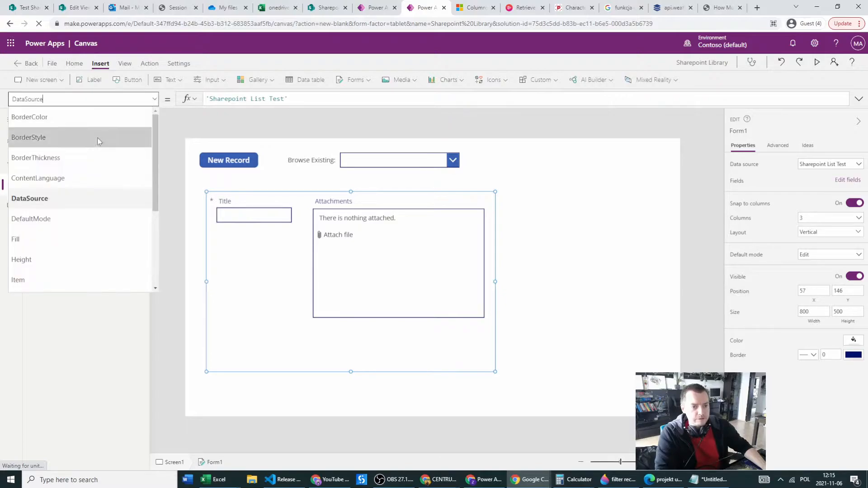
click(45, 218)
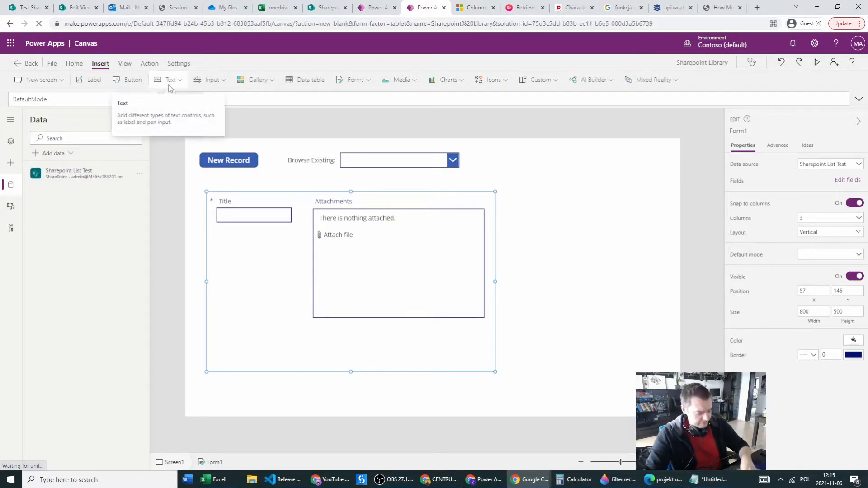
text(varFo)
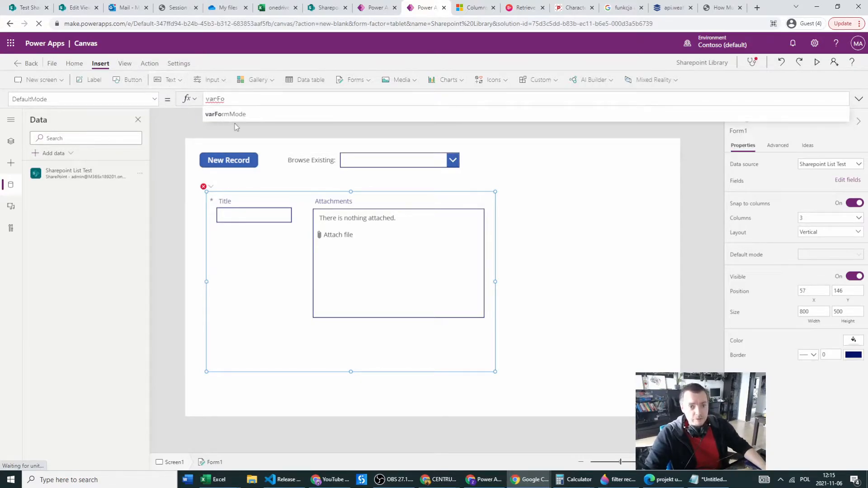
click(232, 118)
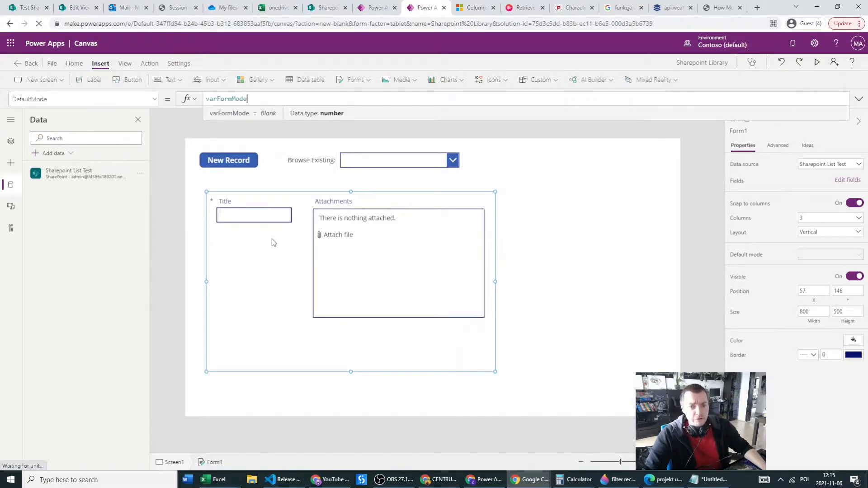
Step: Try FormMode.Edit as the form's DefaultMode and check which number it stands for
click(221, 98)
key(BackSpace)
click(233, 99)
key(BackSpace)
key(ctrl+a)
key(BackSpace)
text(form)
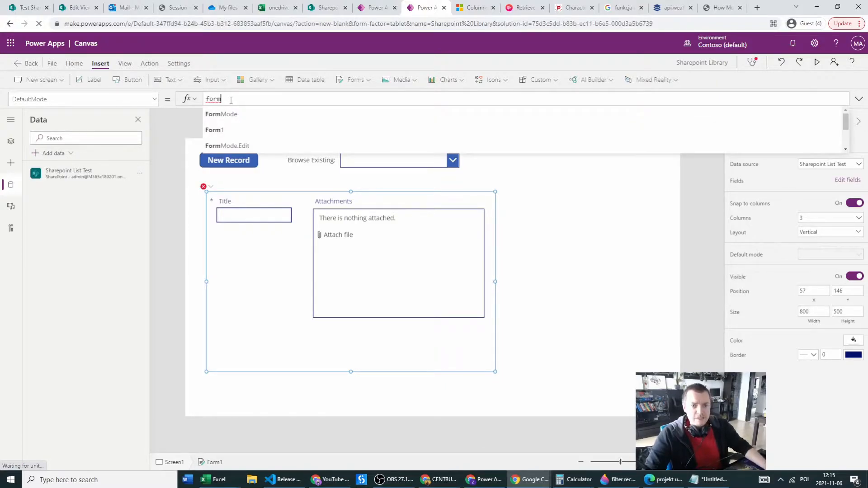
key(Down)
key(Down)
key(Tab)
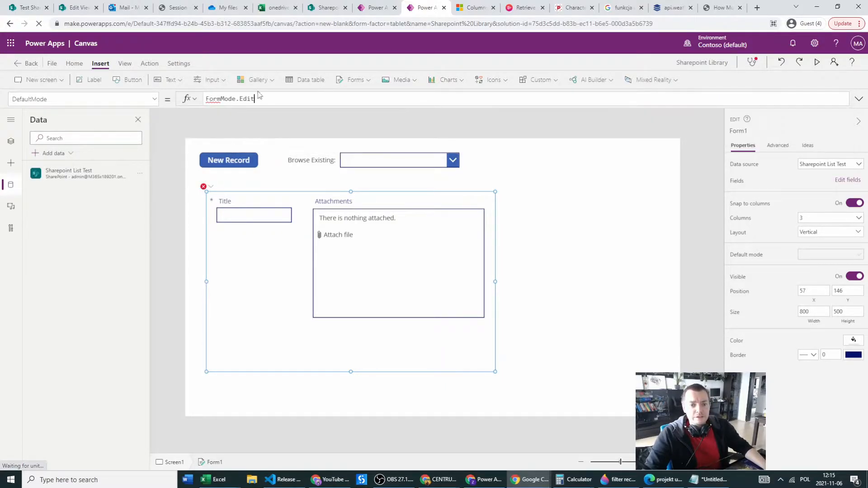
drag(259, 100, 203, 100)
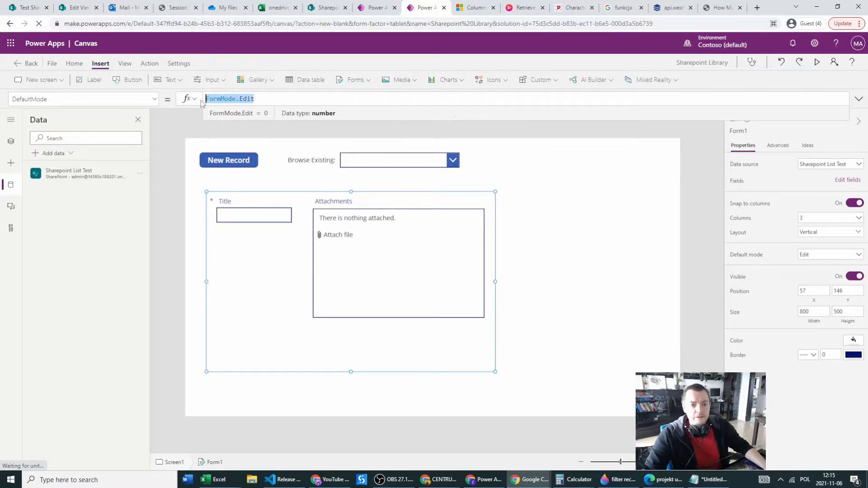
Step: Try FormMode.View in the form's DefaultMode to check its number, and start replacing it with FormMode.New
double_click(245, 99)
key(BackSpace)
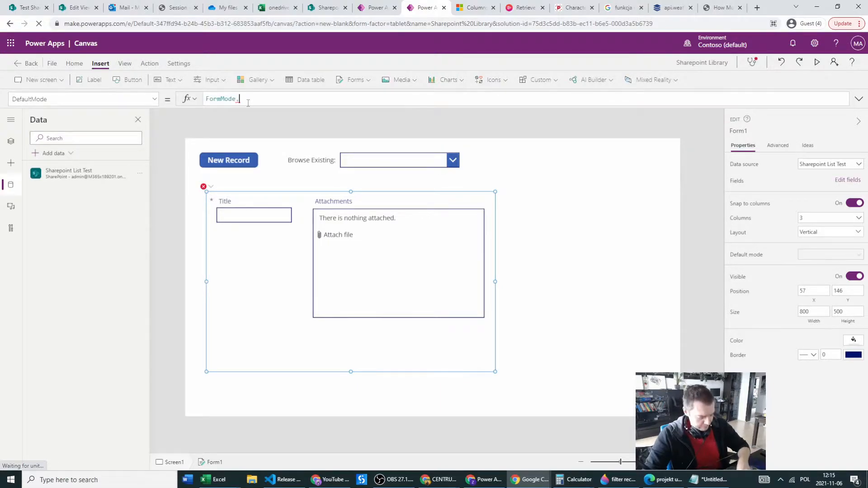
text(vie)
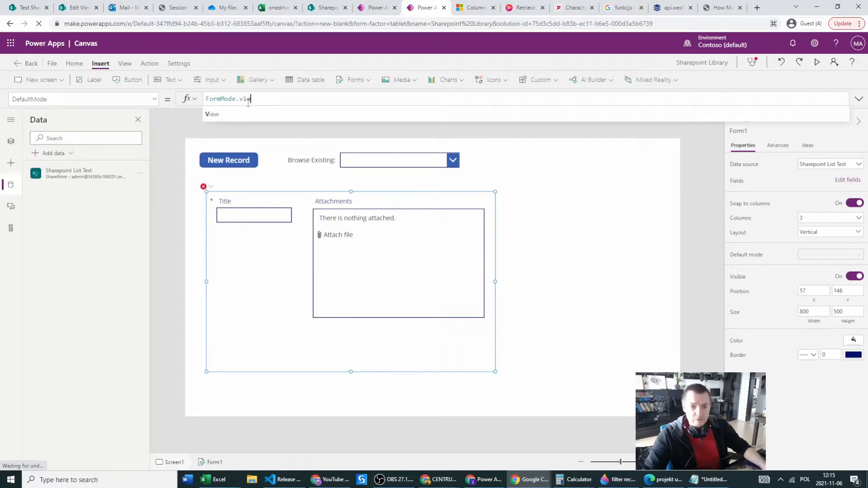
click(229, 114)
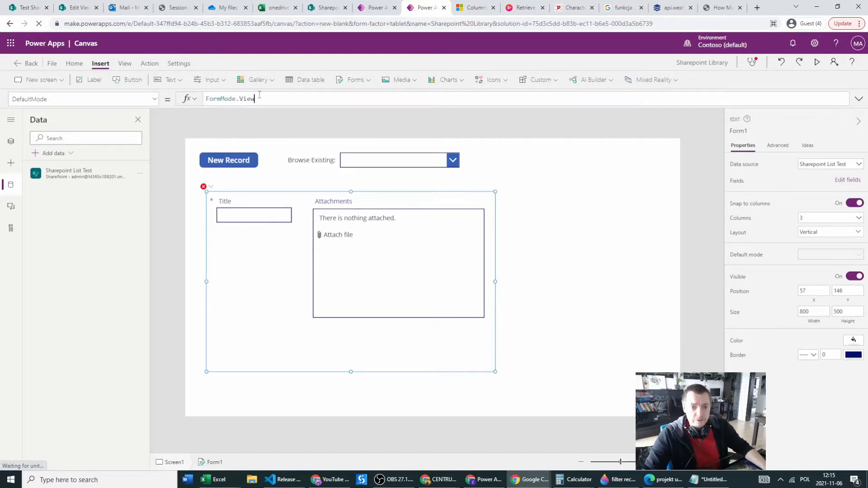
drag(254, 100, 202, 103)
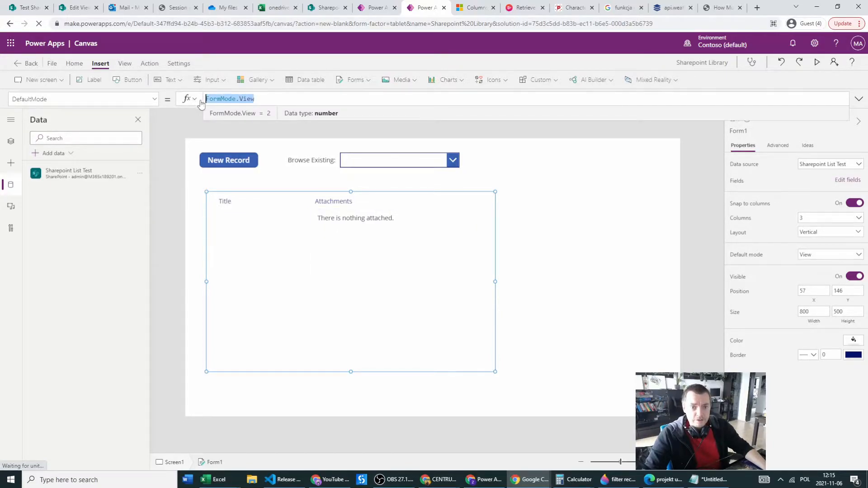
double_click(247, 99)
text(N)
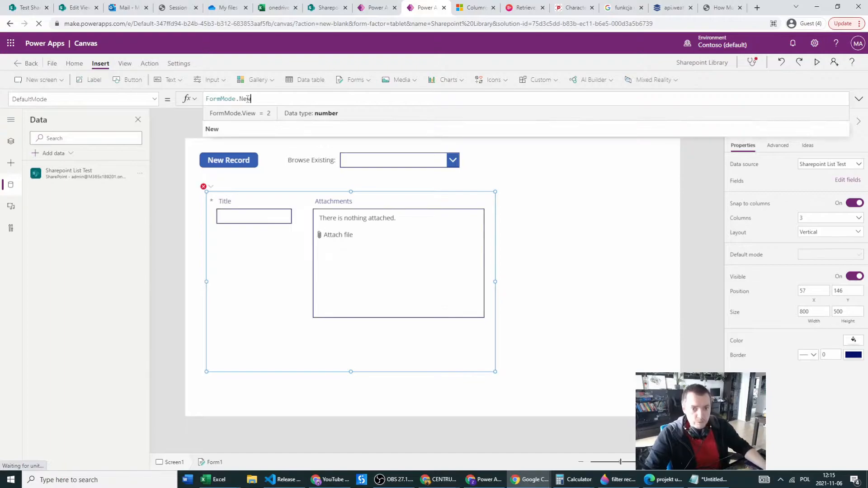
Step: Restore varFormMode as the form's DefaultMode formula
drag(233, 99, 216, 92)
key(Delete)
text(varF)
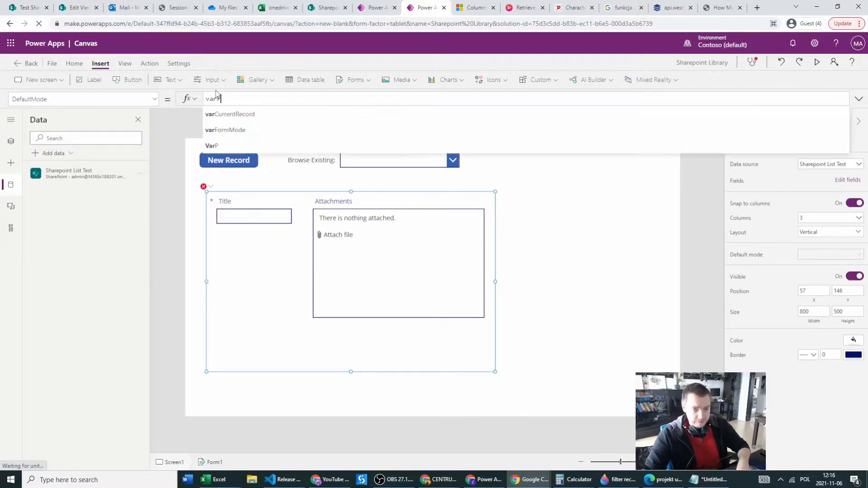
text(ormMode)
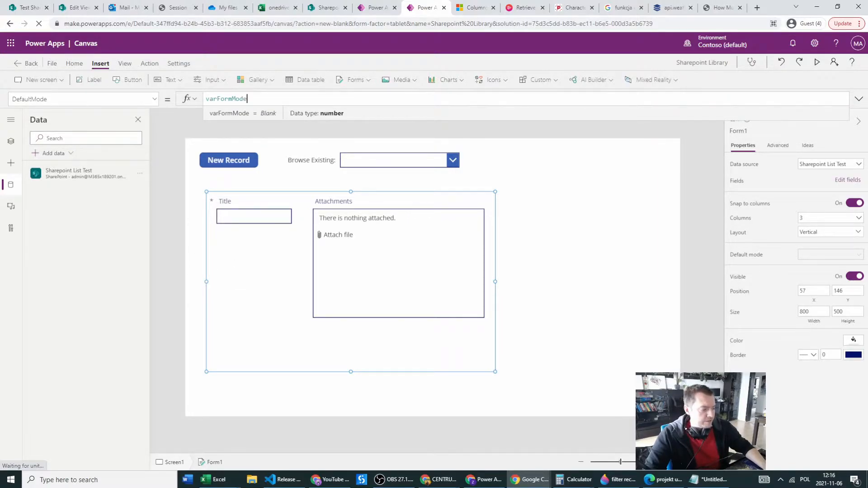
Step: Set the form's Item formula to If( varFormMode = 1,Blank(),varFormMode = 0,LookUp(''Sharepoint List Test'',Title = varCurrentRecord))
click(155, 99)
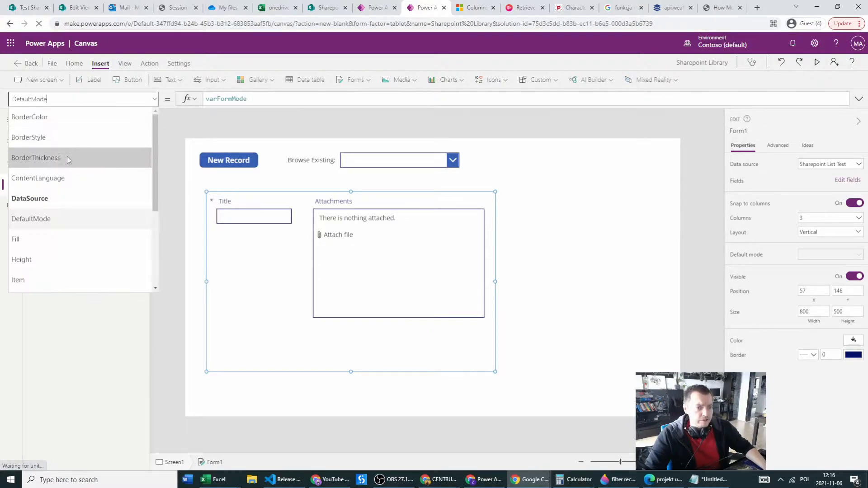
scroll(39, 215, down, 3)
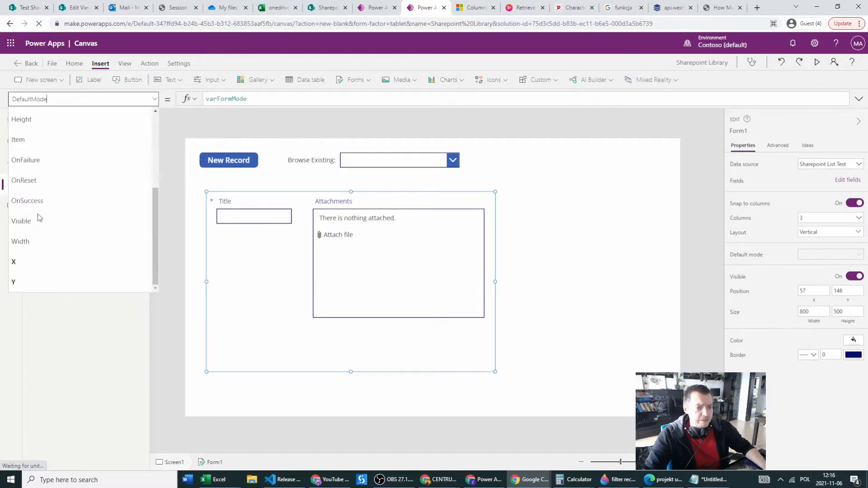
click(27, 147)
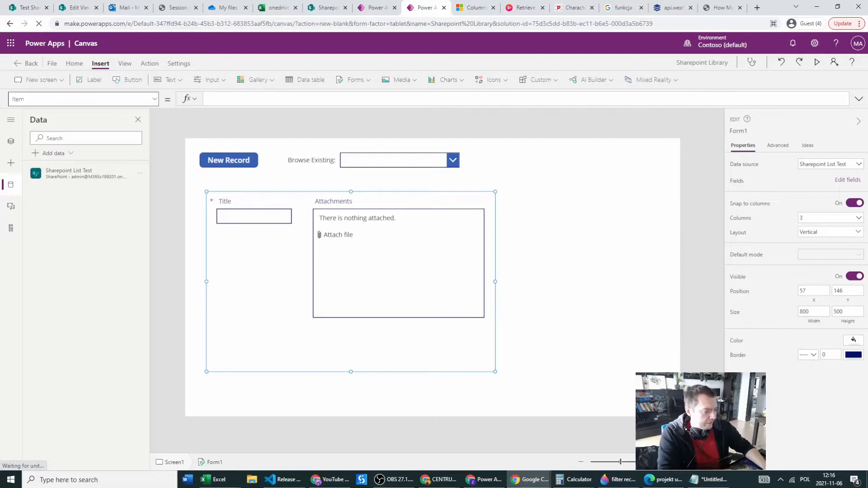
key(alt+Tab)
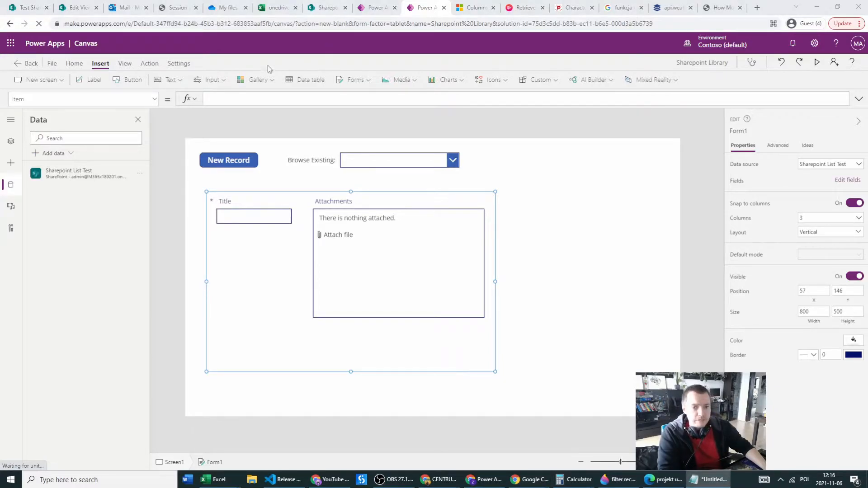
click(243, 99)
text(If( varFormMode = 1,Blank(),varFormMode = 0,LookUp(''Sharepoint List Test'',Title = varCurrentRecord)))
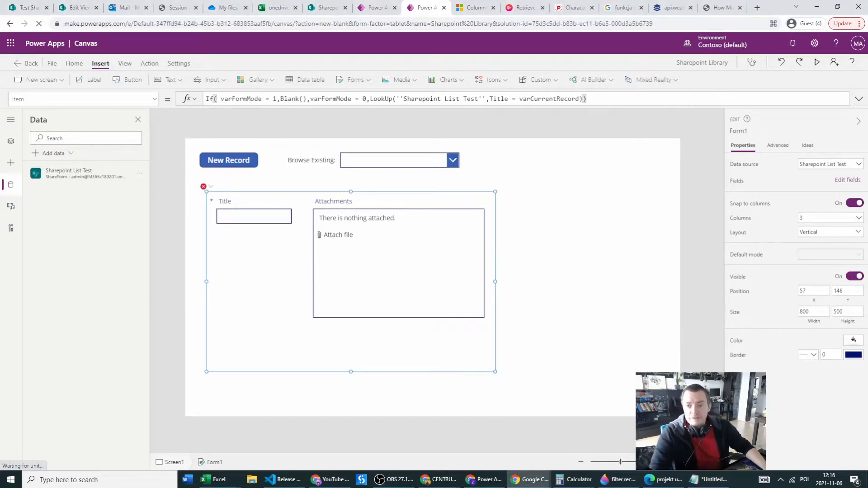
Step: Correct the LookUp source in the form's Item formula to 'Sharepoint List Test' by removing the duplicate apostrophes around the name
click(860, 98)
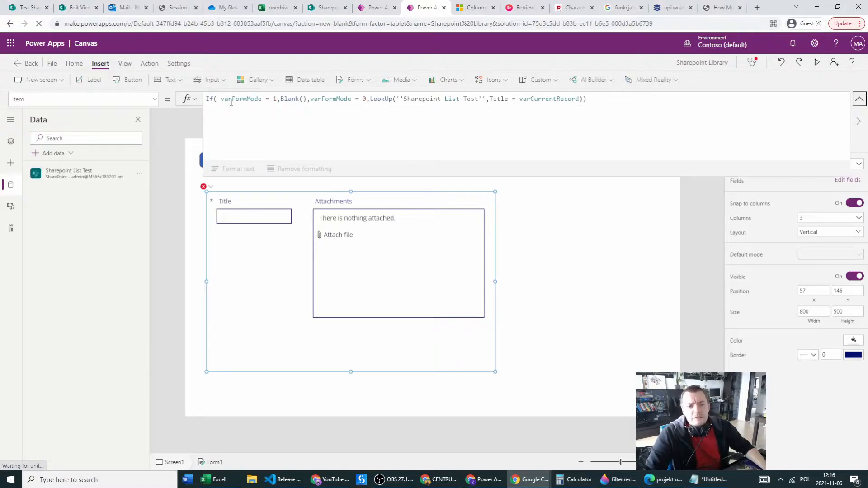
click(275, 99)
text(1,)
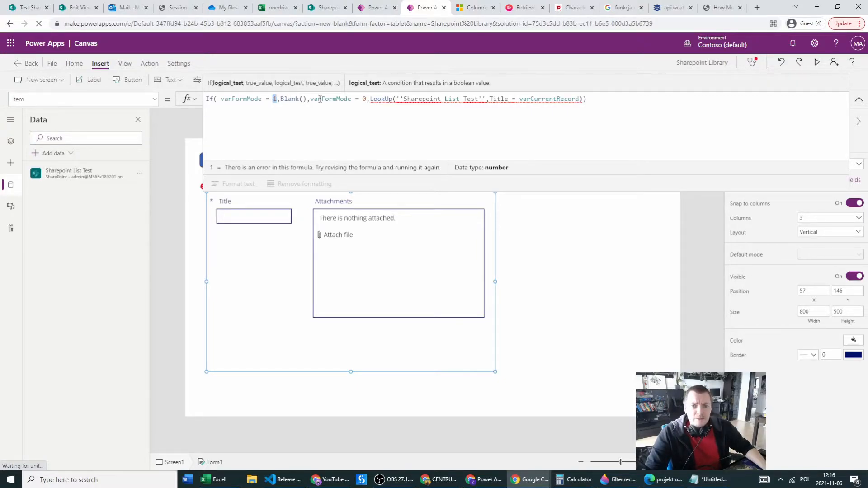
double_click(364, 98)
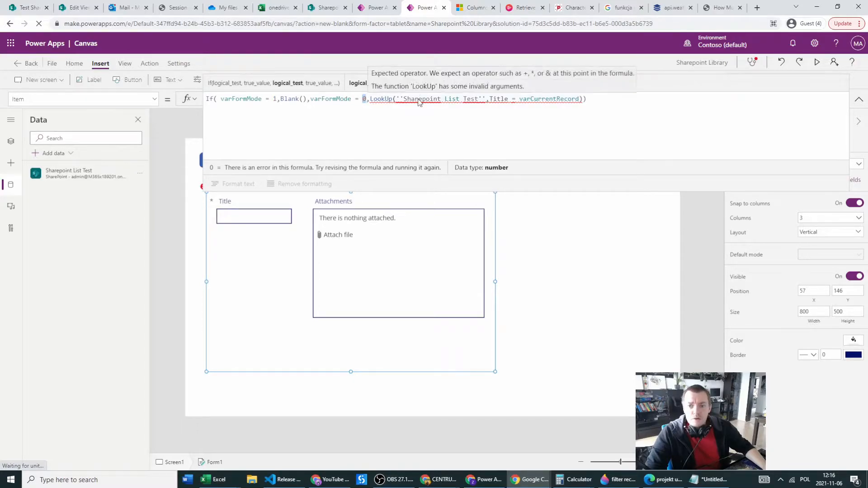
click(485, 98)
key(BackSpace)
click(399, 98)
key(BackSpace)
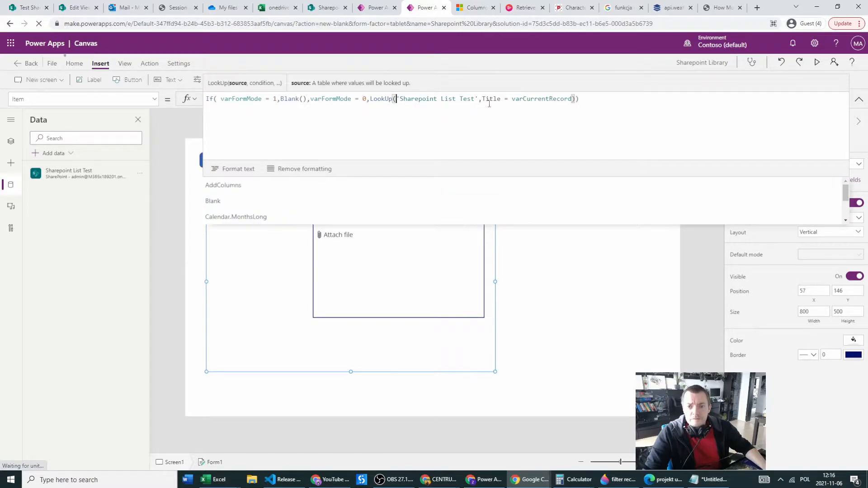
click(490, 100)
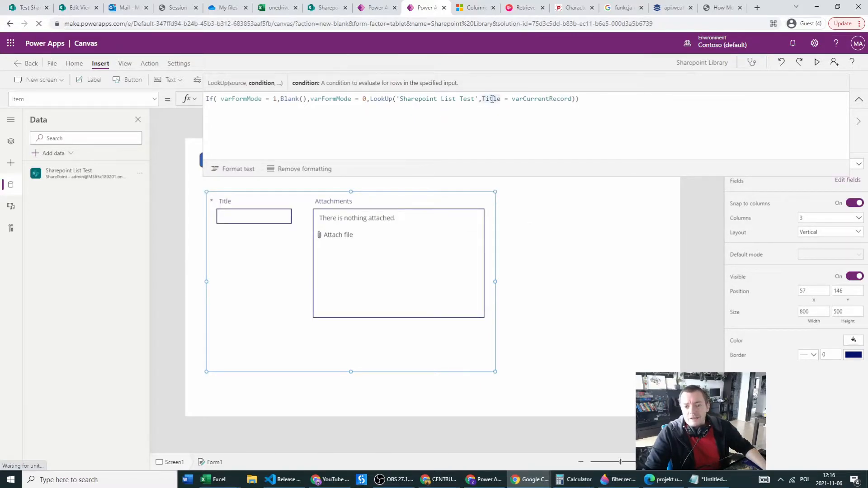
click(855, 104)
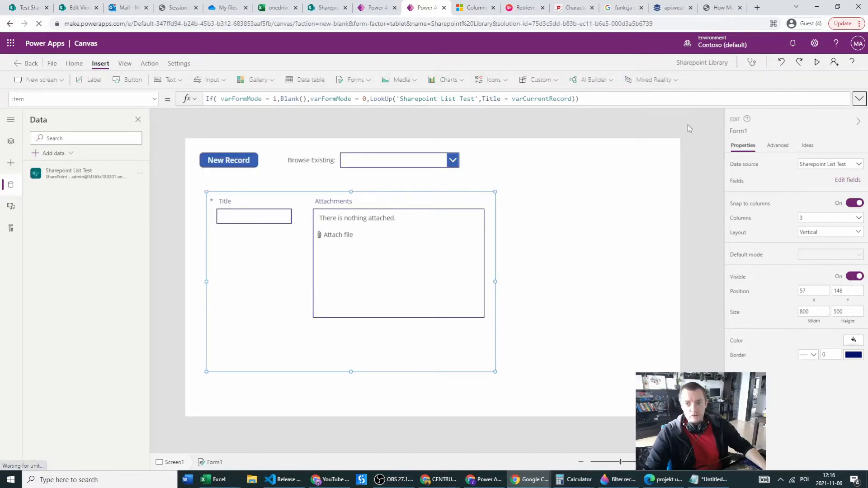
Step: Review the Browse Existing drop-down's OnChange formula and the form's Item and DataSource formulas
click(453, 166)
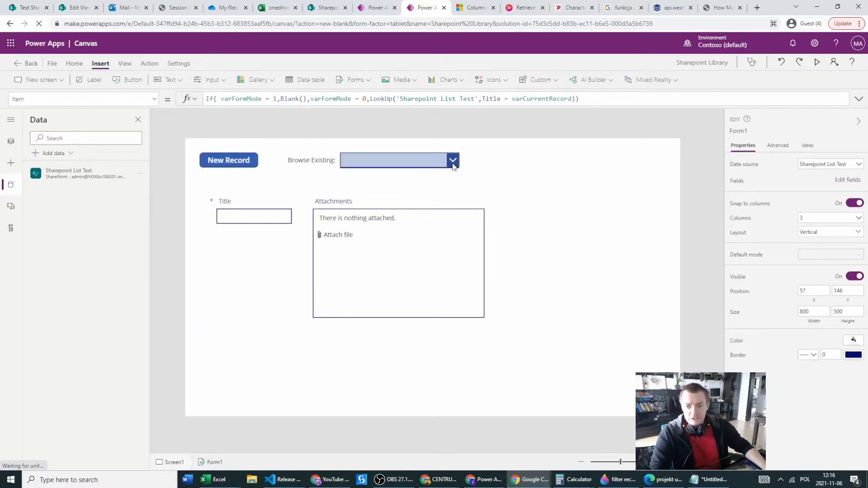
click(429, 166)
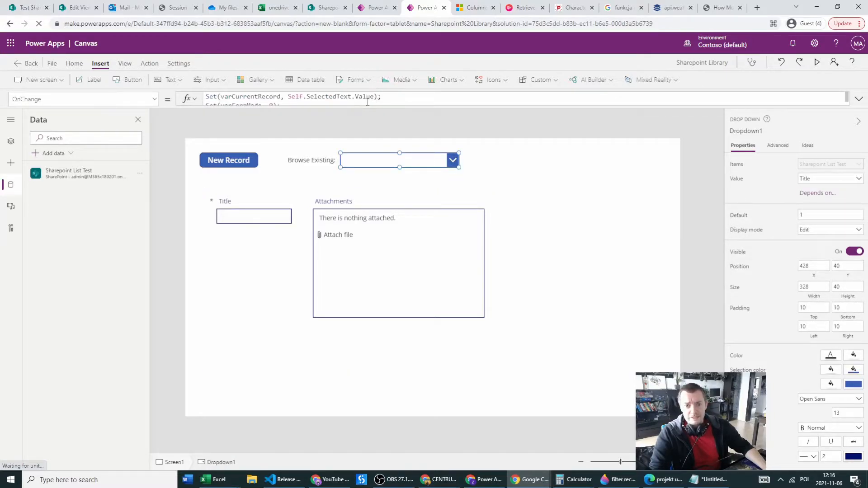
click(254, 274)
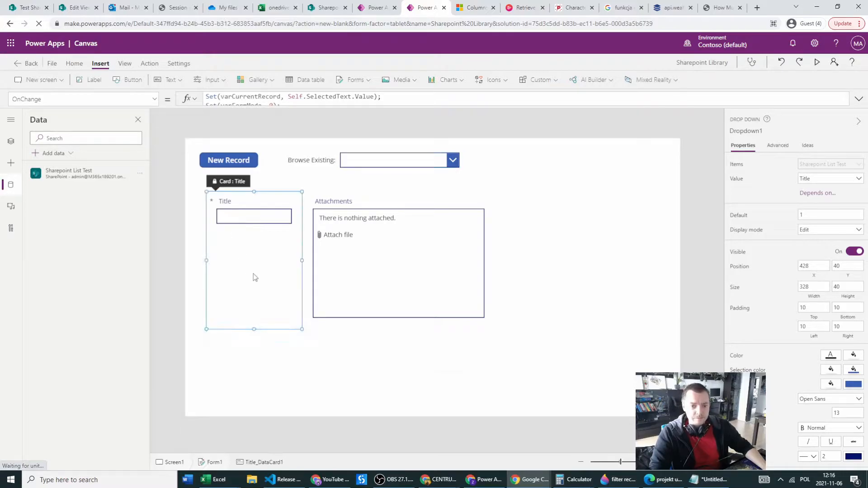
click(318, 354)
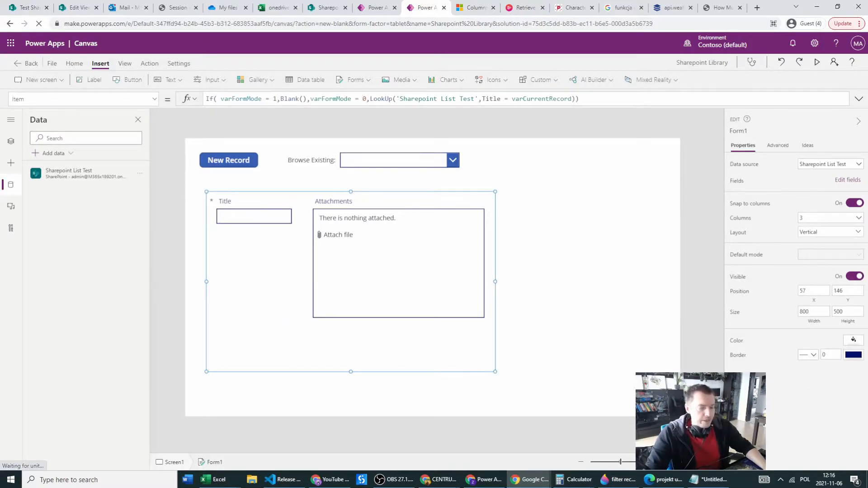
click(154, 100)
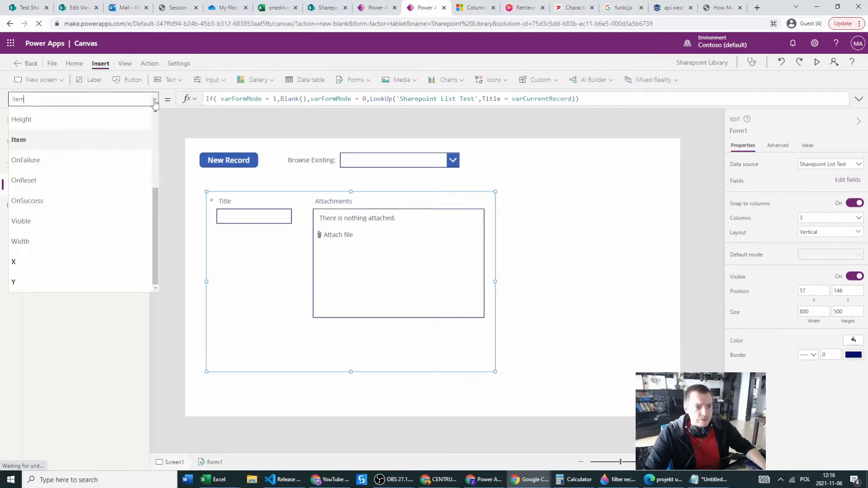
scroll(98, 183, up, 3)
click(73, 199)
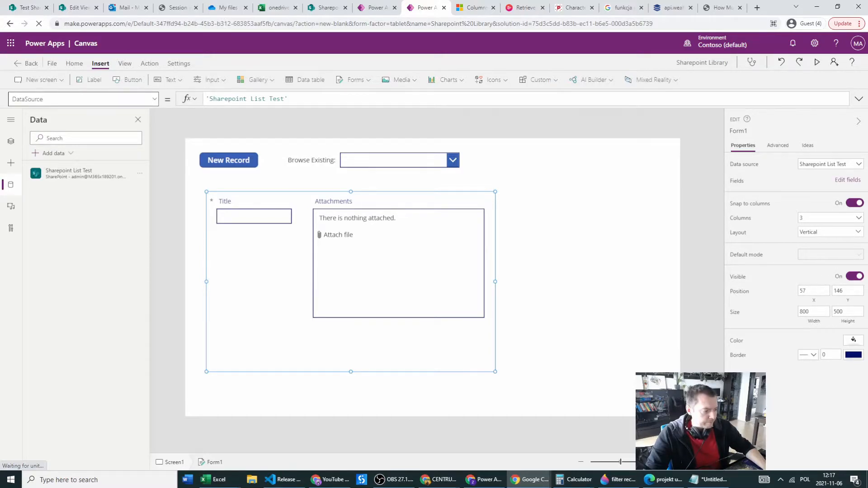
Step: Set the attachments control's OnAddFile formula to store DataCardValue1.Text in varCurrentRecord, patch Form1.Updates into the new or existing 'Sharepoint List Test' record, and set varFormMode to 0
key(alt+Tab)
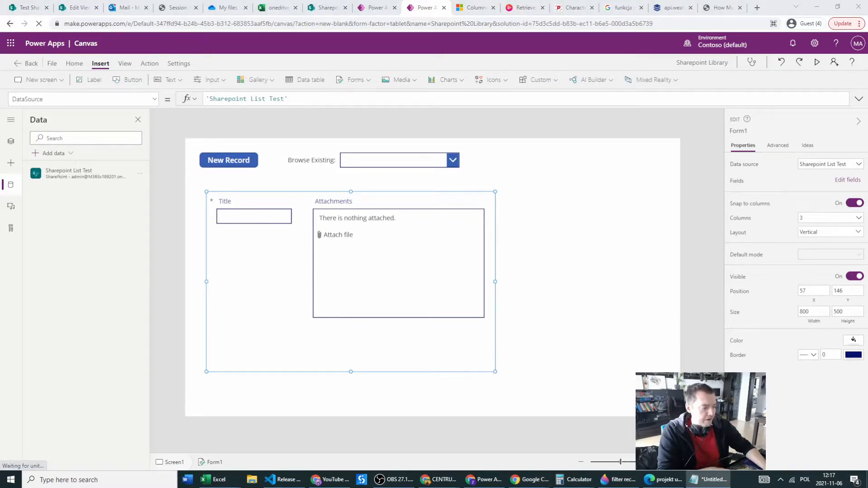
click(353, 299)
click(357, 294)
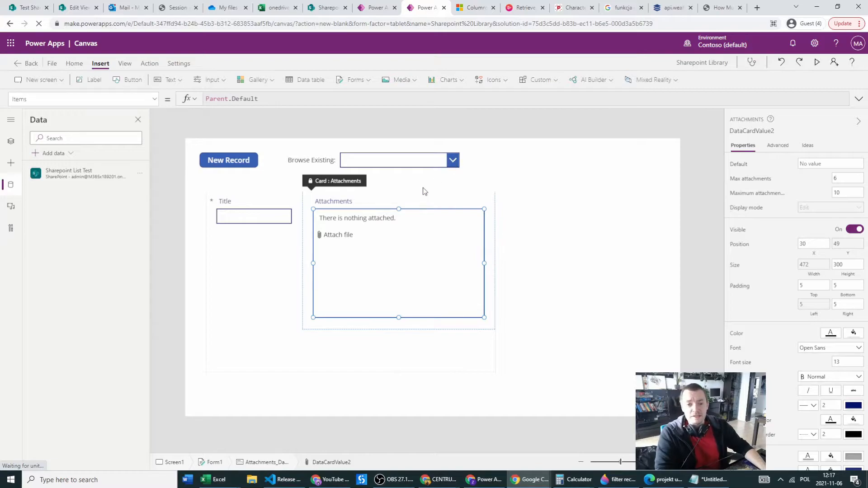
click(399, 483)
click(400, 483)
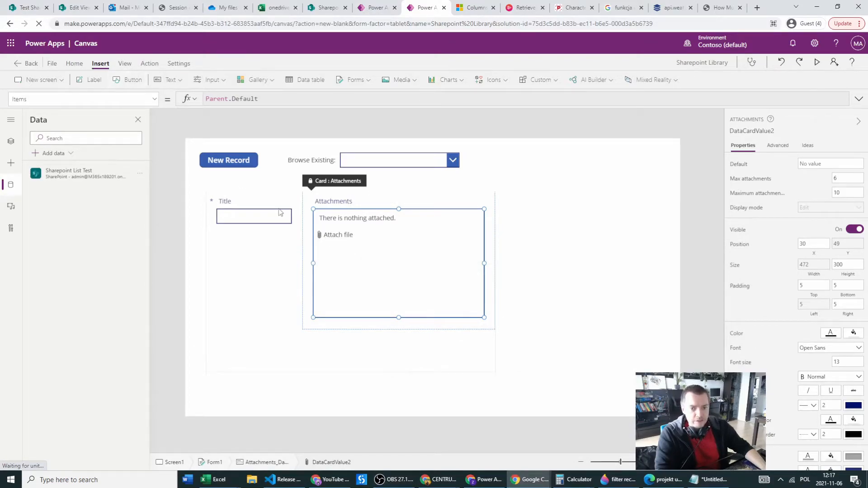
click(156, 99)
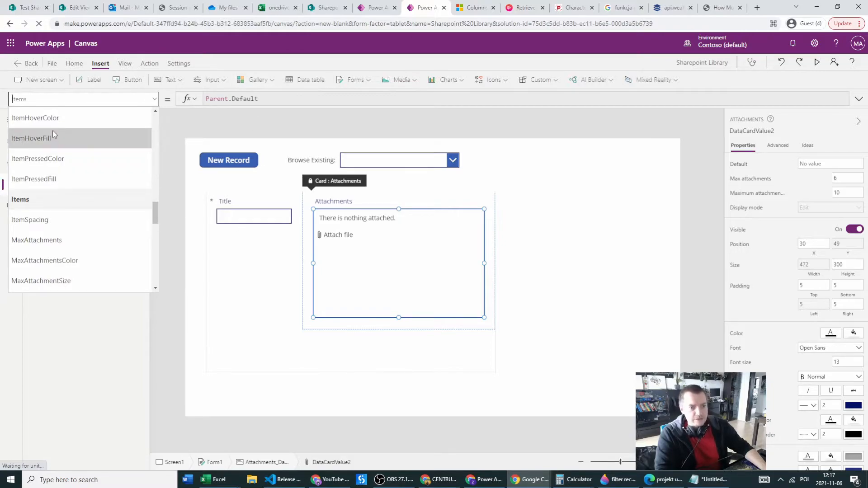
scroll(61, 145, down, 4)
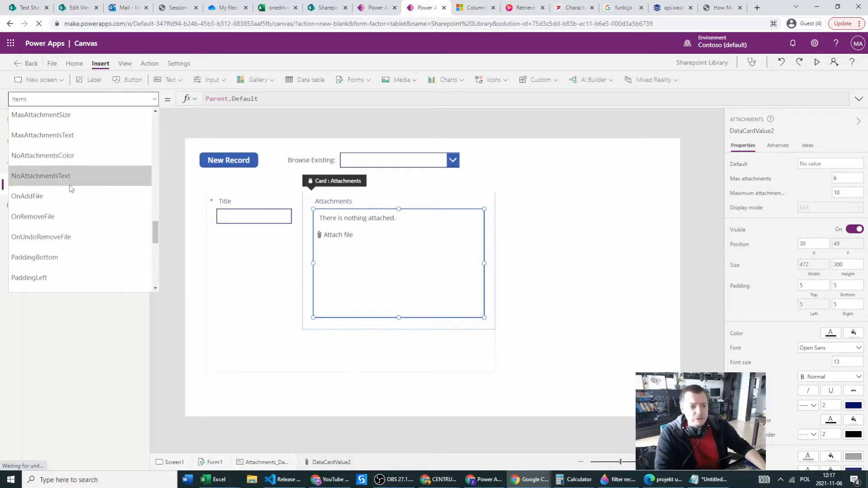
click(48, 194)
click(858, 99)
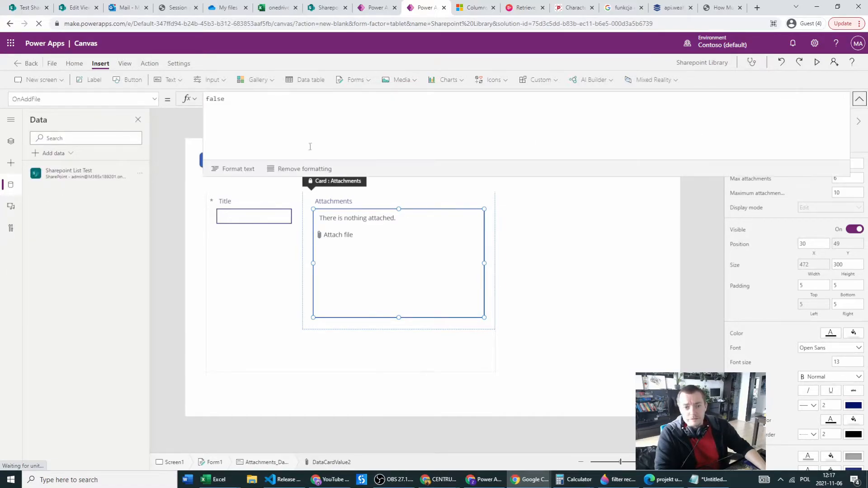
drag(233, 119, 199, 100)
text(Set(varCurrentRecord,DataCardValue1.Text);If( IsBlank(LookUp('Sharepoint List Test',Title = varCurrentRecord)),Patch('Sharepoint List Test',Defaults('Sharepoint List Test'),{},Form1.Updates),Patch('Sharepoint List Test',LookUp('Sharepoint List Test',Title = varCurrentRecord),{},Form1.Updates));Set(varFormMode,0);)
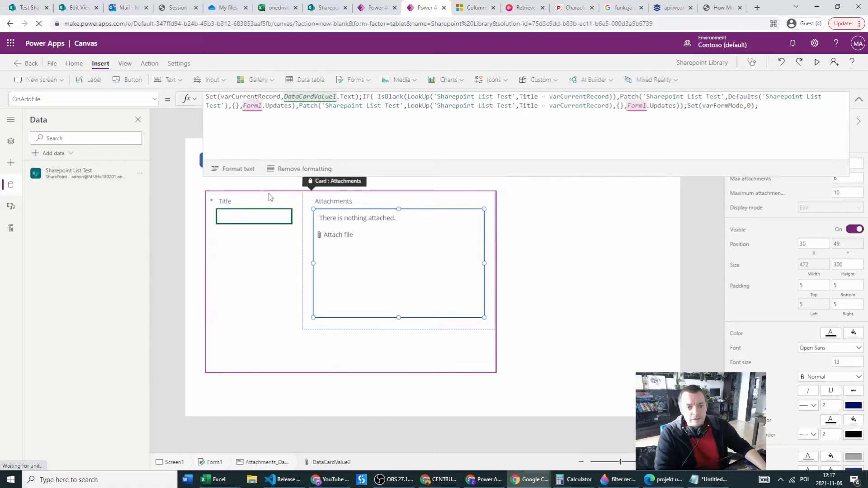
Step: Format the OnAddFile formula into indented lines and enlarge the formula area to show more of it
click(241, 171)
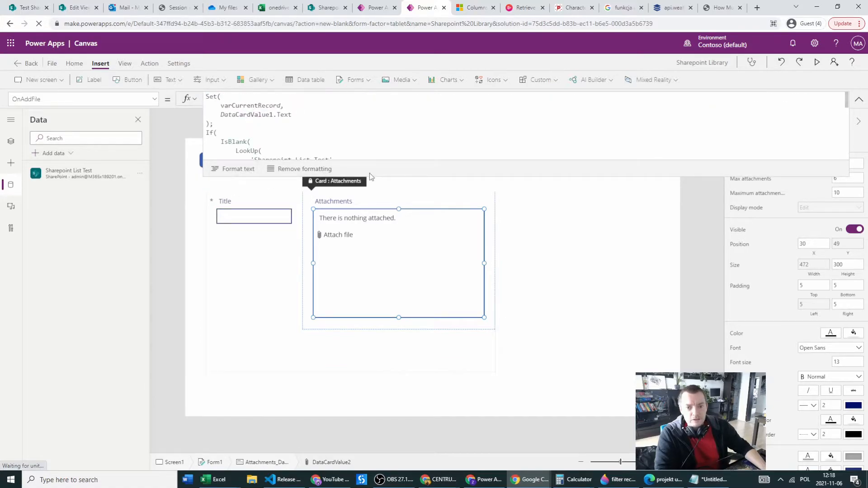
drag(371, 175, 404, 267)
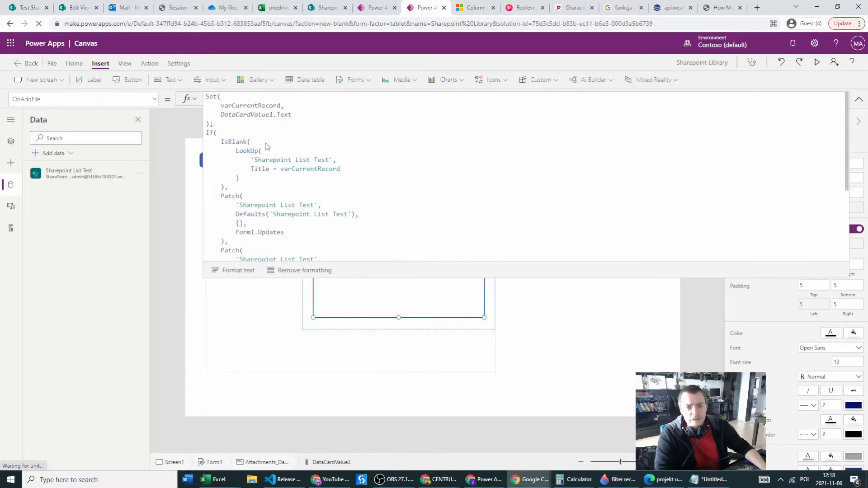
click(229, 114)
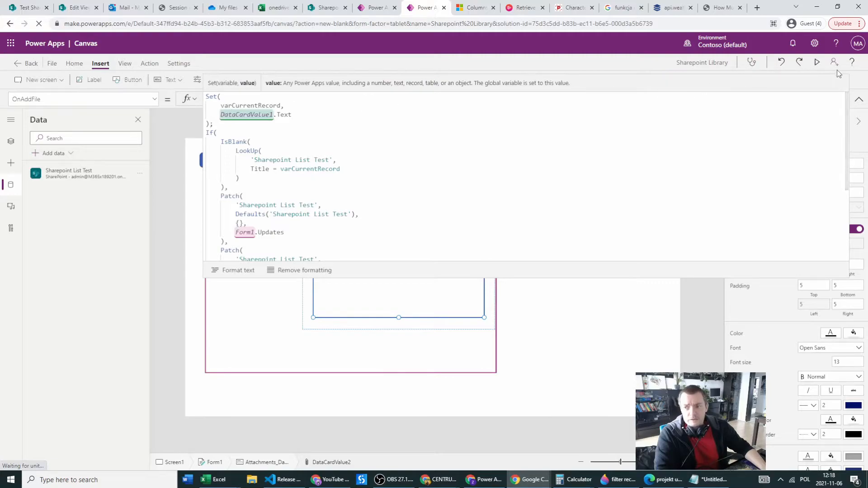
Step: Check which form field DataCardValue1 refers to and review the Set(varCurrentRecord, DataCardValue1.Text) part of the attachments control's OnAddFile formula
click(859, 98)
click(236, 222)
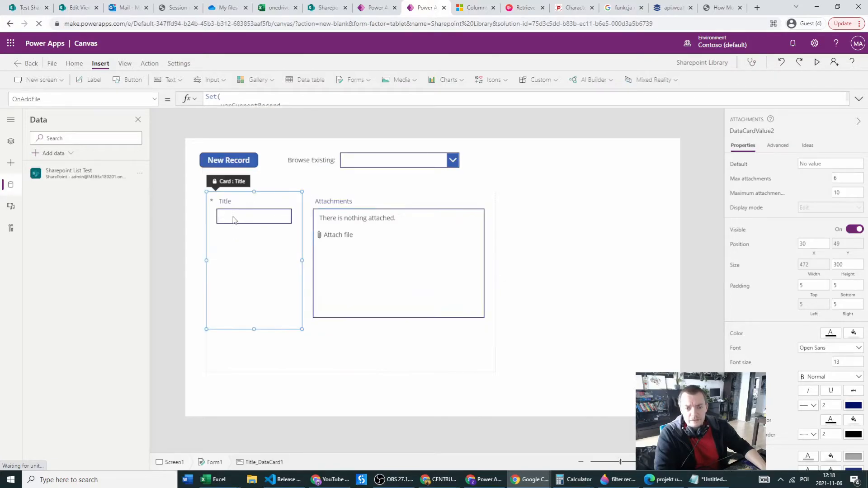
click(239, 223)
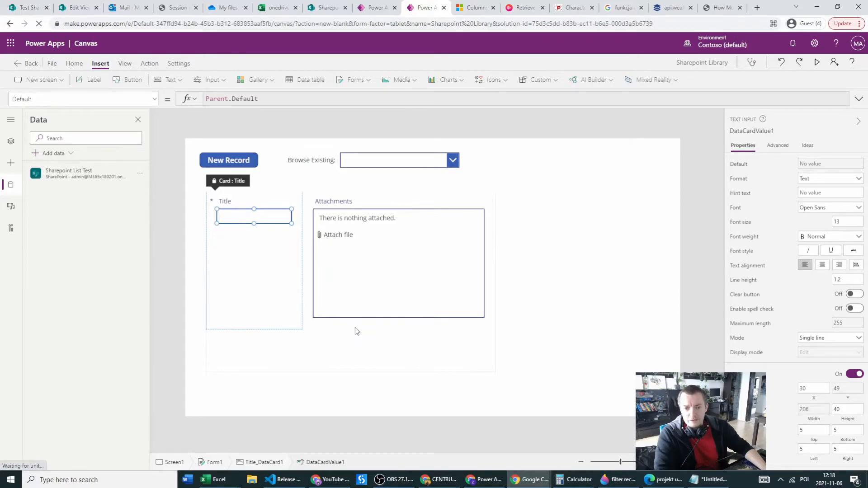
click(342, 311)
click(358, 248)
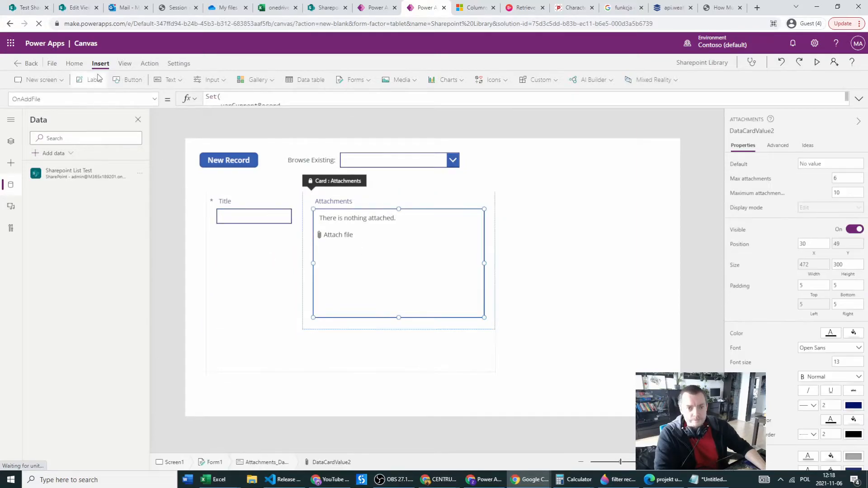
click(860, 100)
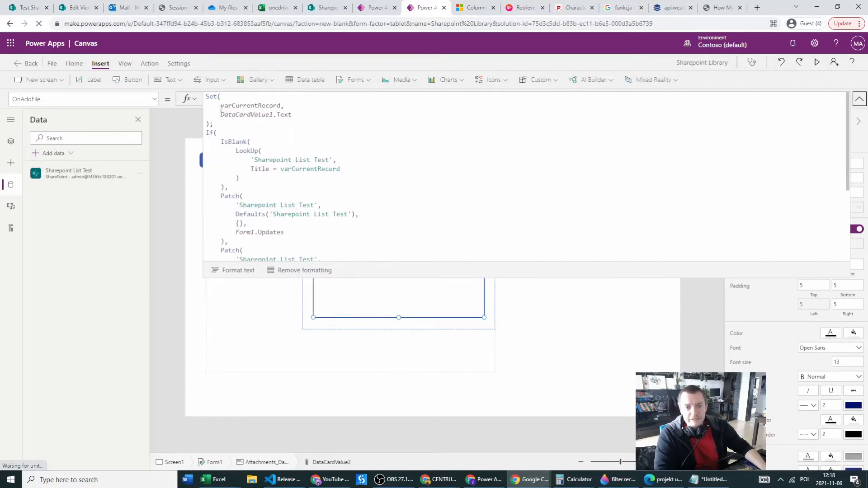
drag(220, 105, 293, 114)
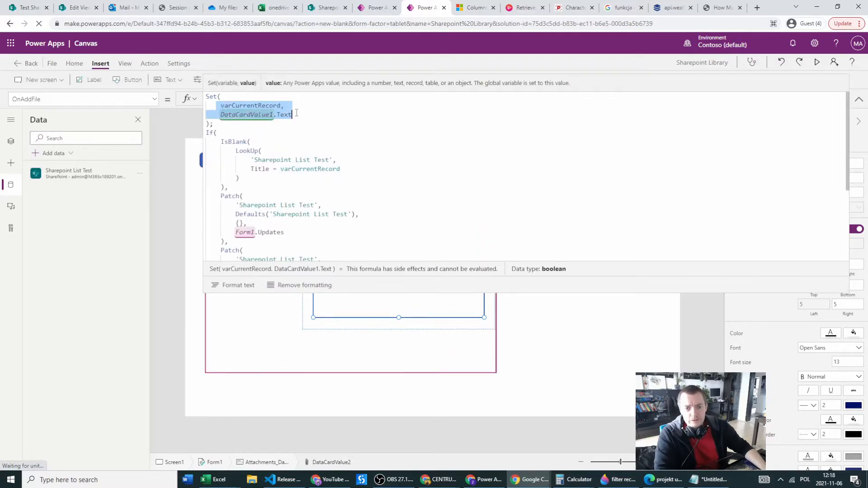
double_click(254, 114)
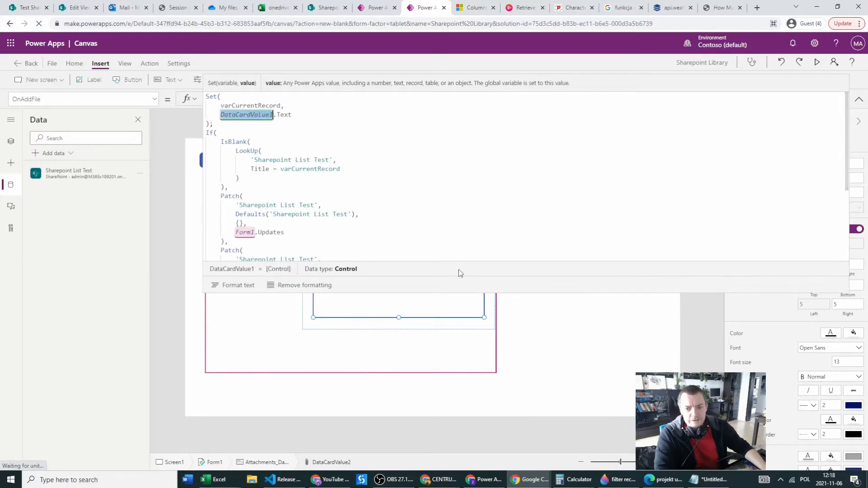
drag(469, 233, 440, 138)
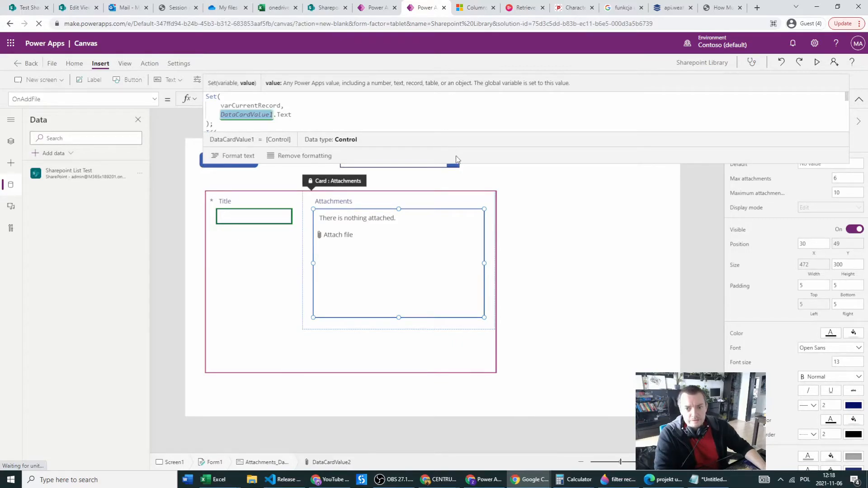
drag(452, 131, 447, 264)
click(408, 166)
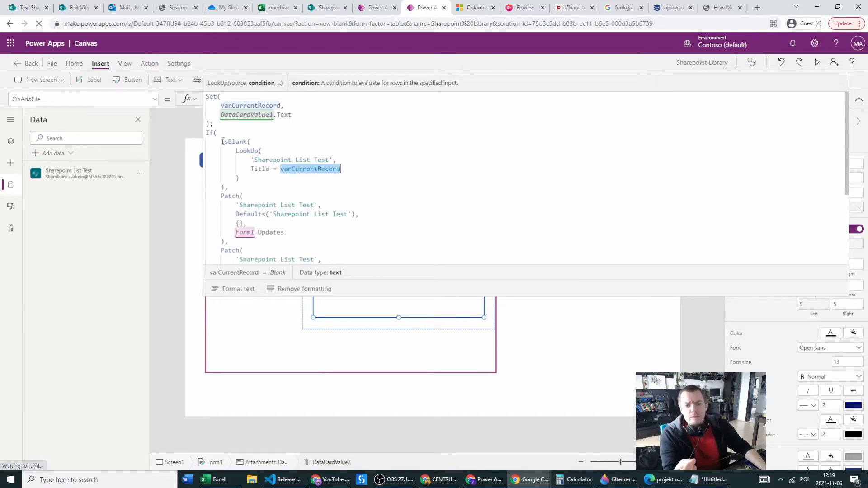
Step: Examine the OnAddFile formula's IsBlank(LookUp()) condition on 'Sharepoint List Test' against the Title field and the Browse Existing drop-down
drag(221, 142, 239, 184)
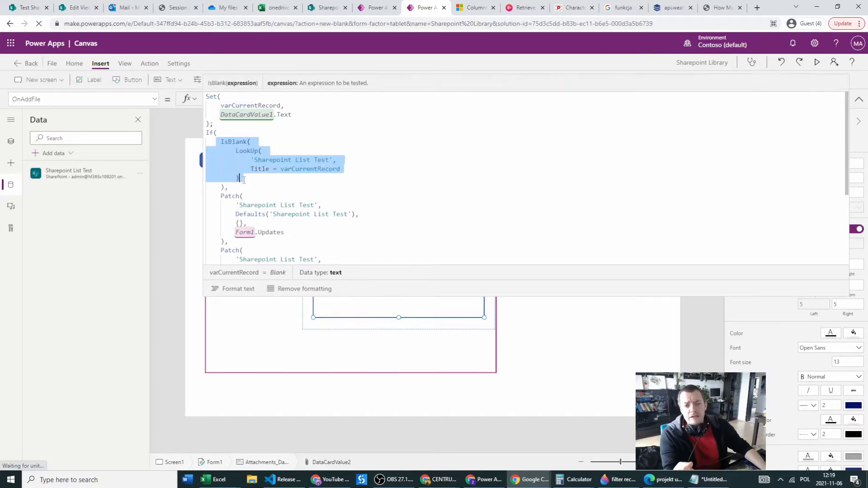
click(247, 151)
double_click(248, 151)
drag(253, 160, 333, 160)
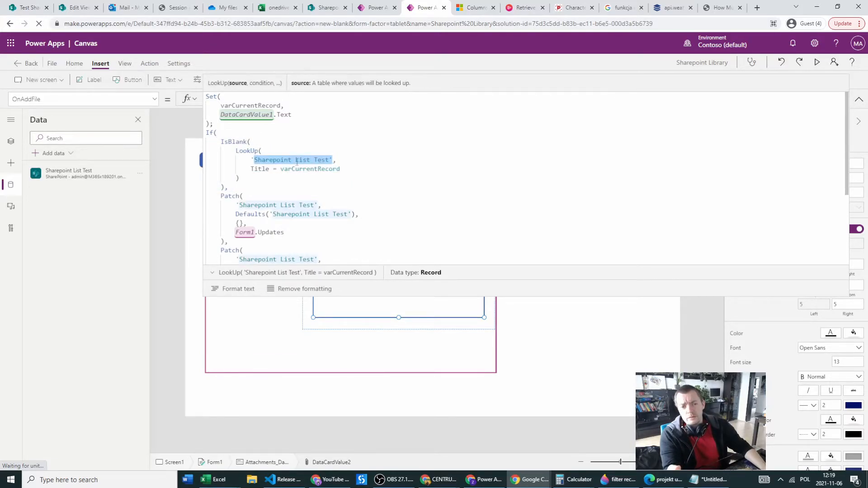
double_click(260, 169)
drag(280, 169, 342, 169)
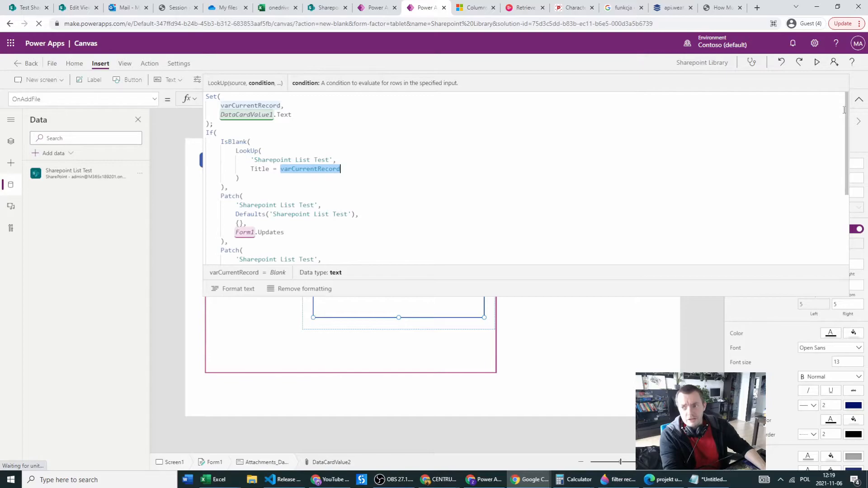
click(859, 99)
click(227, 218)
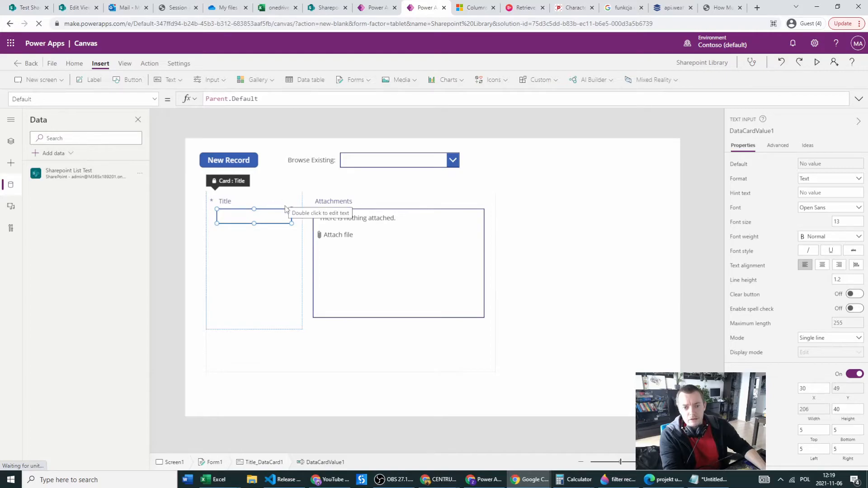
click(377, 161)
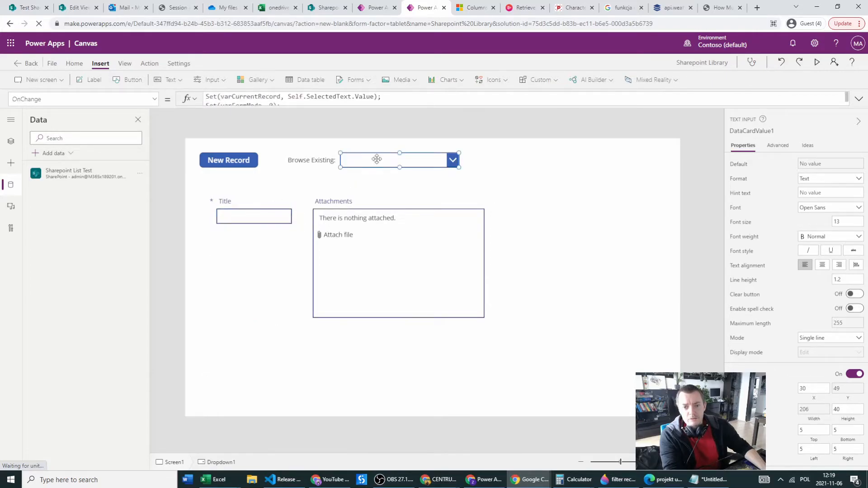
click(360, 248)
click(358, 249)
click(859, 98)
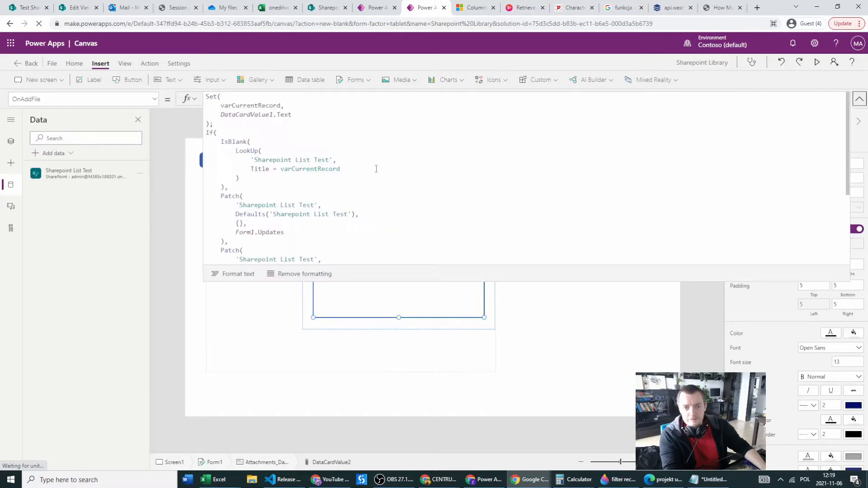
drag(218, 141, 257, 178)
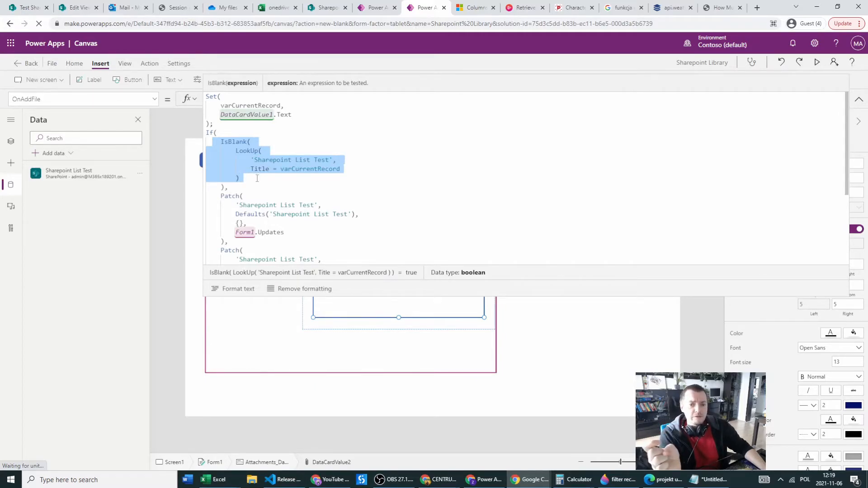
Step: Examine the first Patch call's arguments in the OnAddFile formula: the data source, Defaults('Sharepoint List Test'), the empty record and Form1.Updates
drag(220, 196, 321, 205)
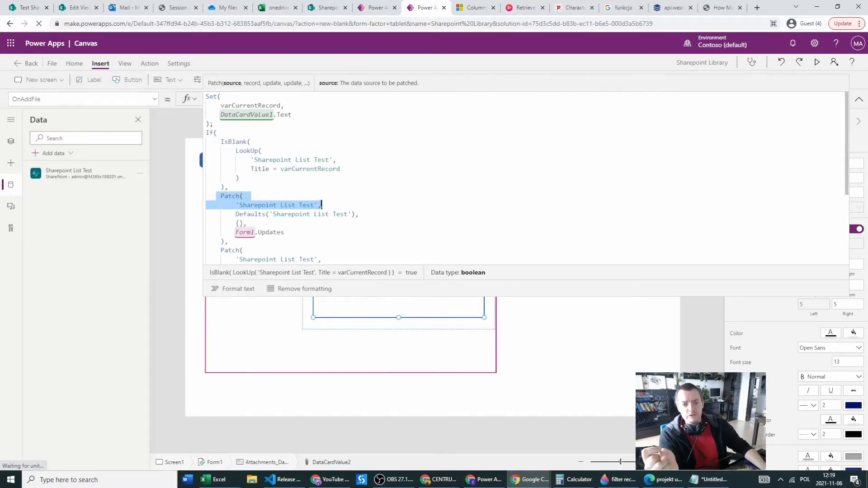
click(235, 205)
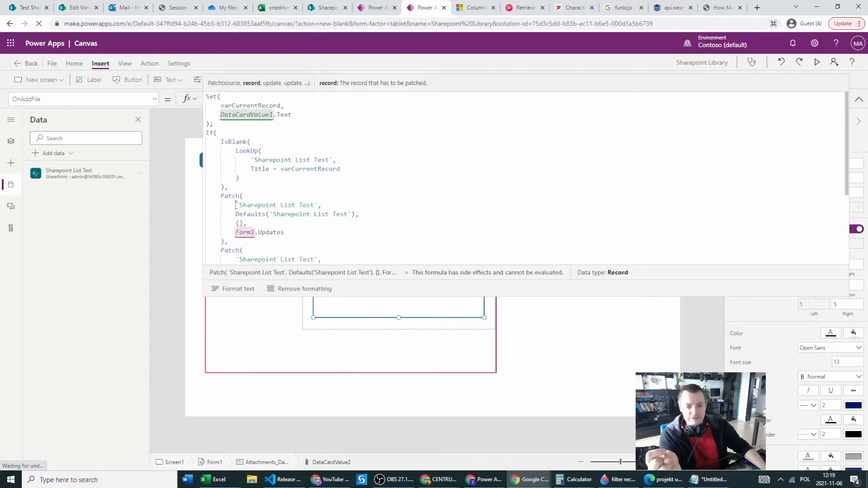
drag(236, 214, 356, 216)
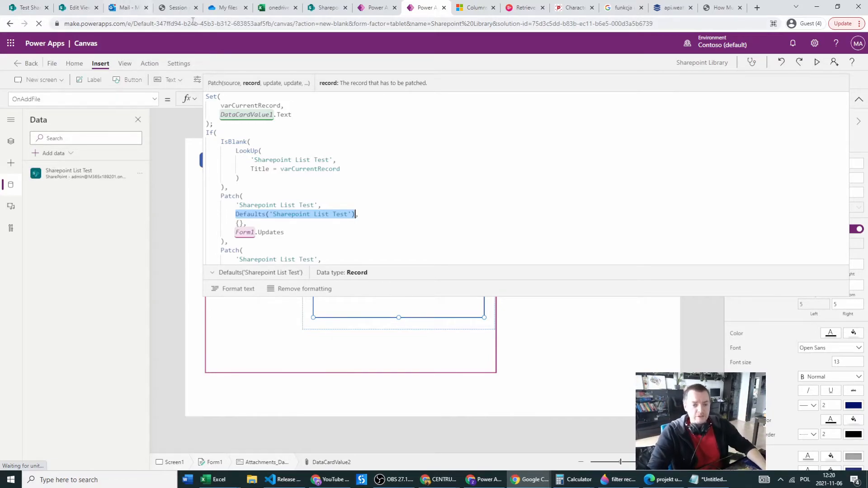
click(236, 223)
drag(236, 223, 245, 223)
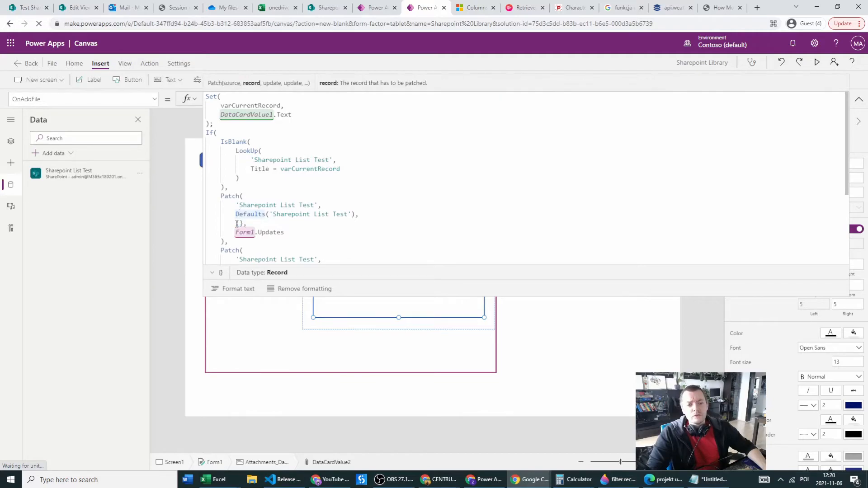
drag(234, 233, 293, 234)
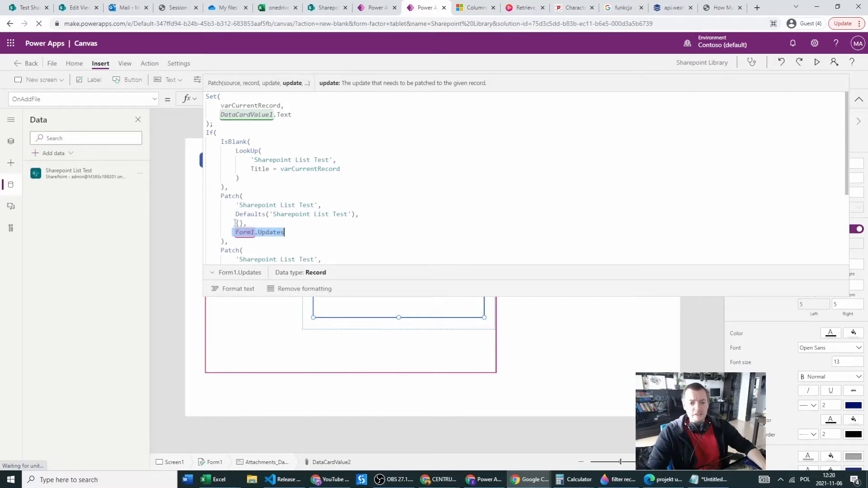
drag(236, 224, 243, 224)
click(240, 223)
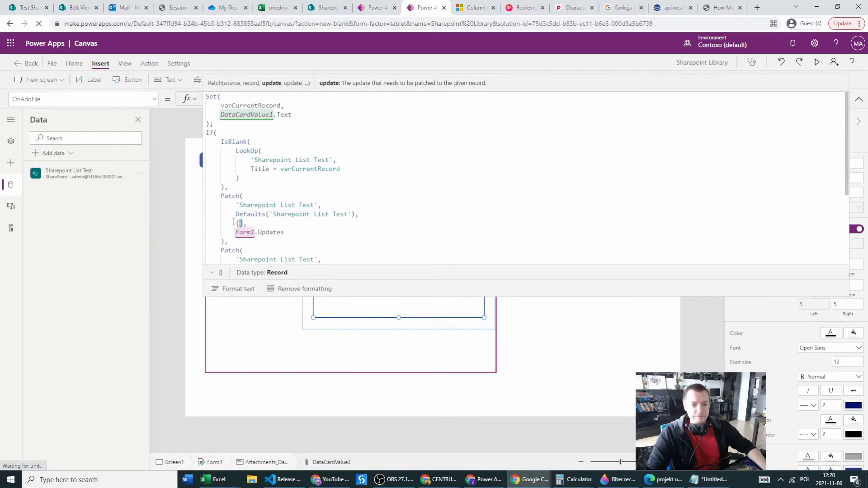
key(End)
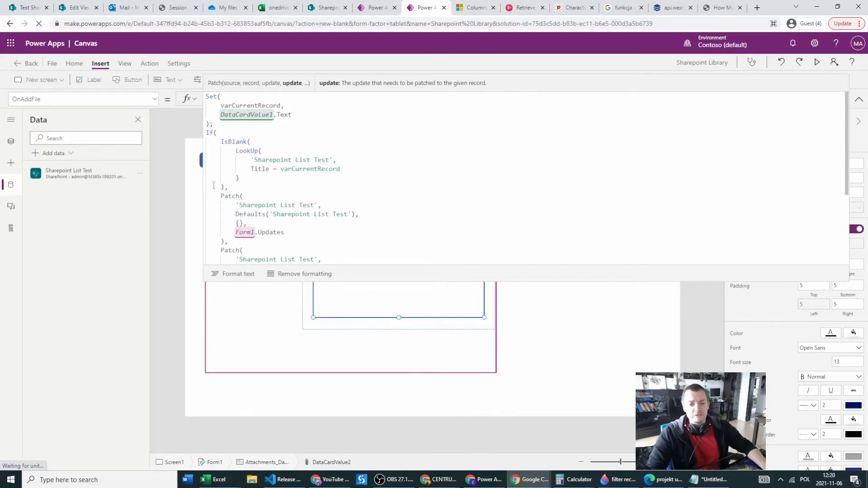
Step: Compare the two Patch branches of the OnAddFile formula with the If condition that chooses between them
scroll(267, 228, down, 1)
scroll(256, 201, down, 1)
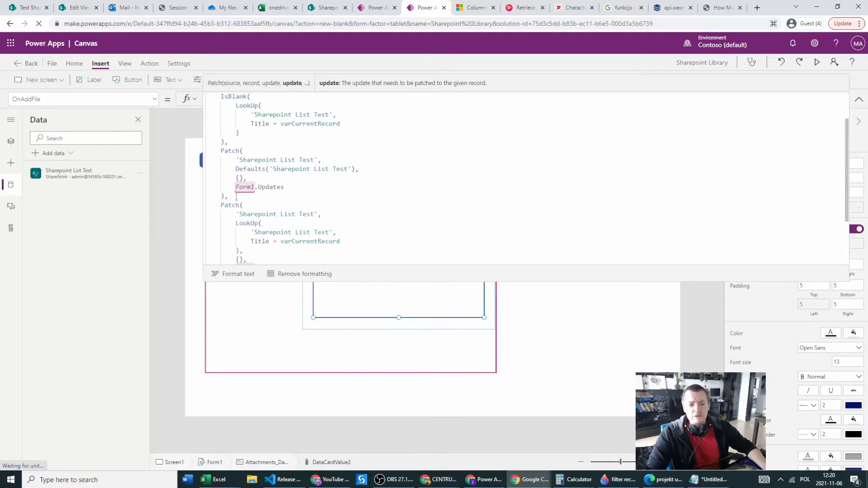
click(222, 151)
scroll(236, 178, up, 1)
scroll(231, 231, up, 1)
scroll(231, 231, down, 2)
scroll(245, 204, up, 1)
scroll(247, 190, up, 1)
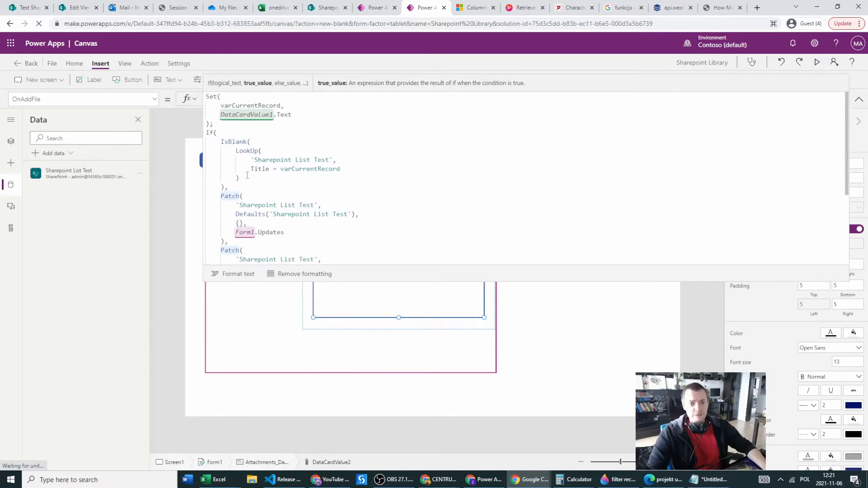
drag(221, 136, 253, 184)
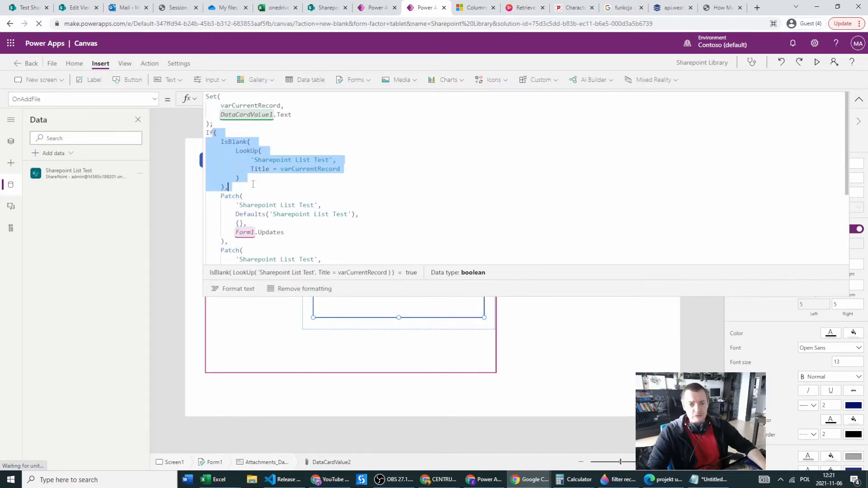
Step: Examine the second Patch call's arguments in the OnAddFile formula: the data source, the LookUp on varCurrentRecord, the empty record and Form1.Updates
scroll(253, 183, down, 1)
scroll(253, 182, down, 2)
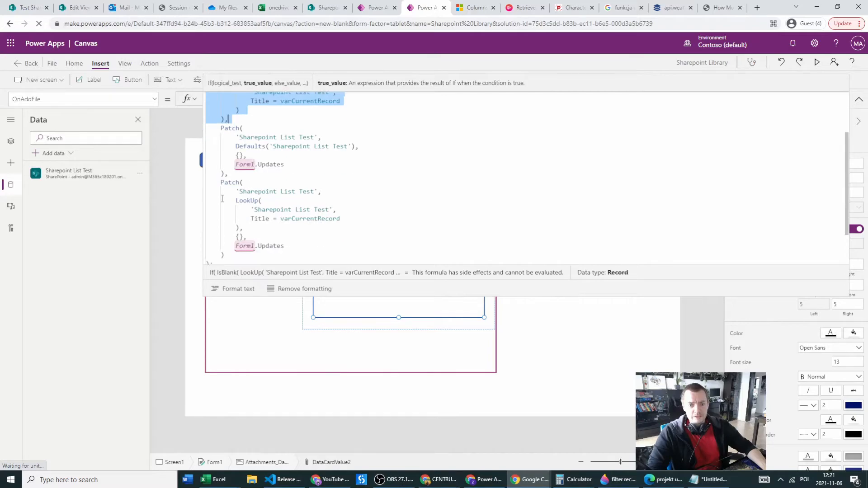
drag(220, 182, 317, 192)
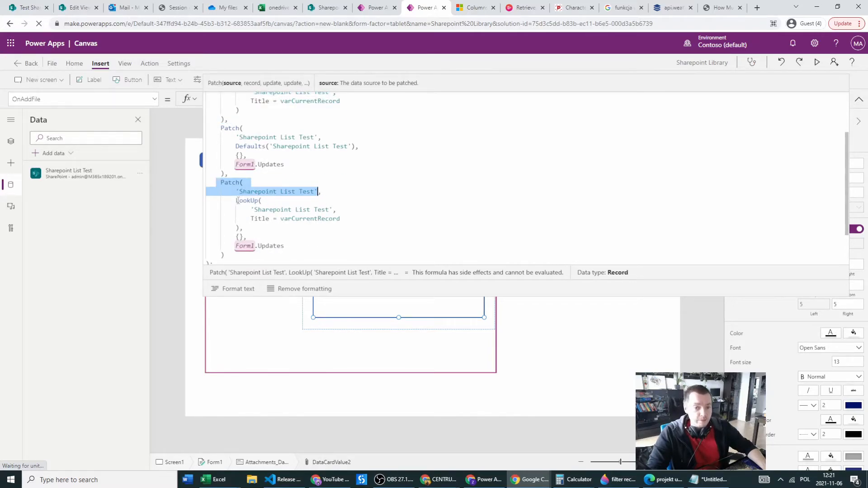
drag(237, 201, 243, 228)
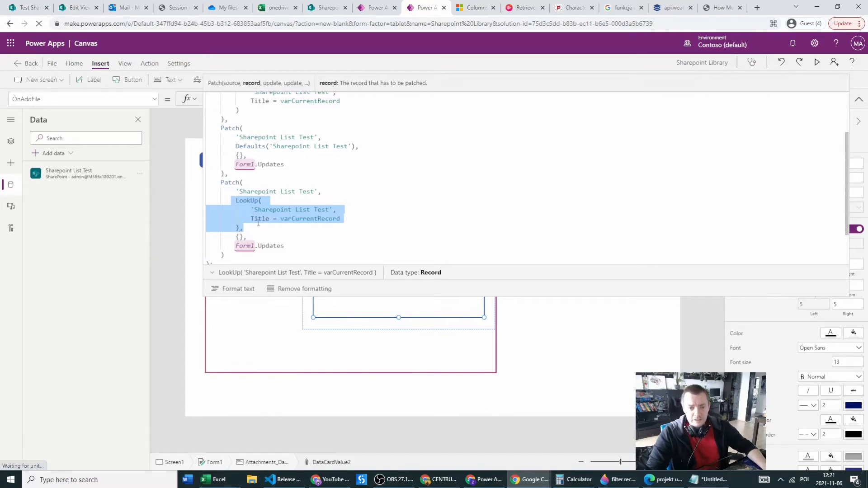
click(241, 248)
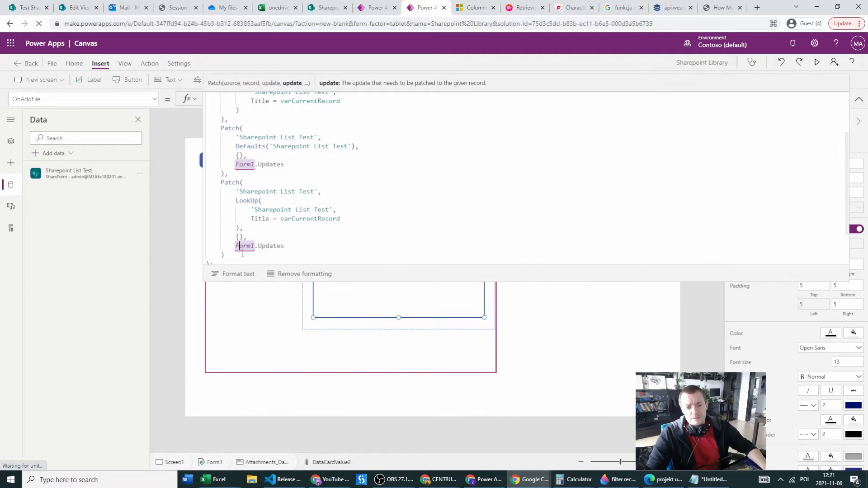
double_click(244, 247)
scroll(282, 199, down, 1)
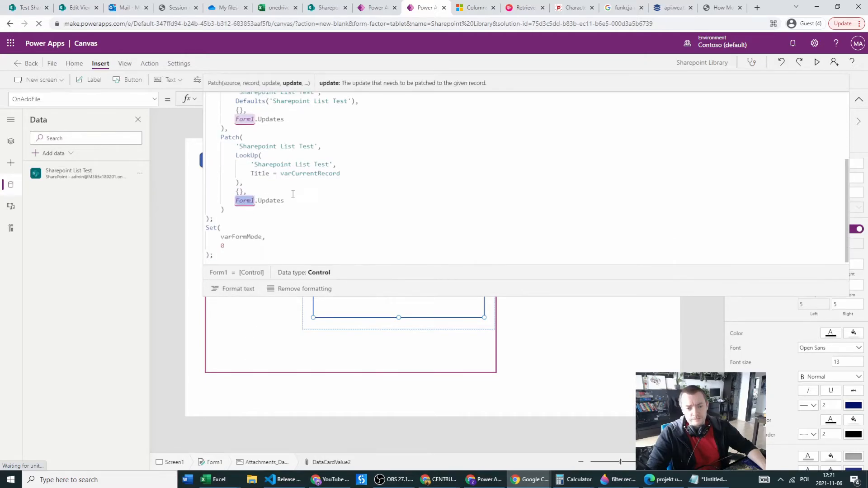
Step: Review the closing Set(varFormMode, 0) part of the OnAddFile formula and collapse the formula view
double_click(222, 246)
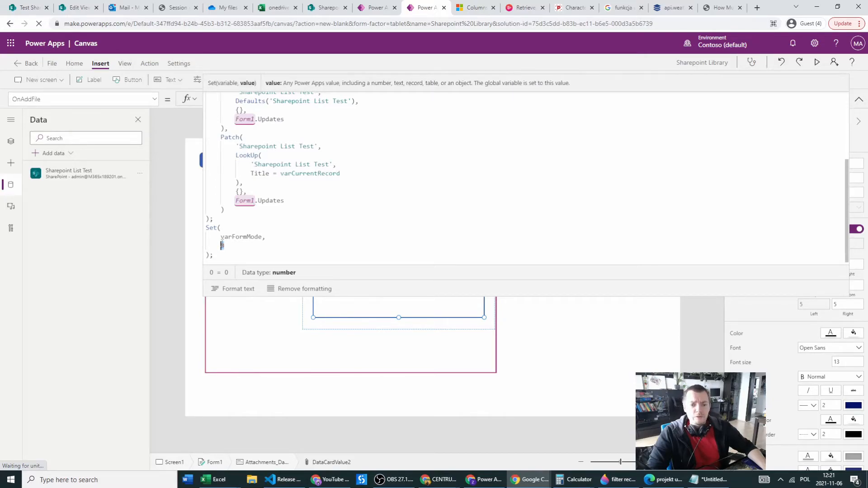
scroll(222, 259, down, 1)
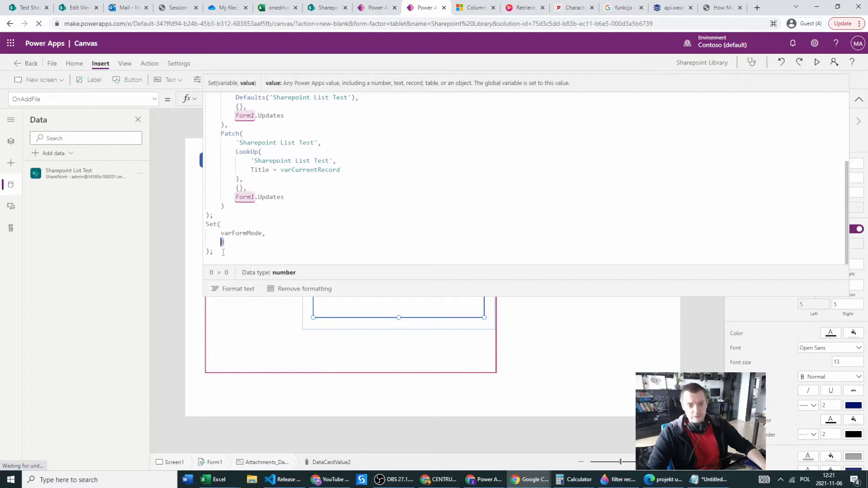
scroll(223, 253, up, 1)
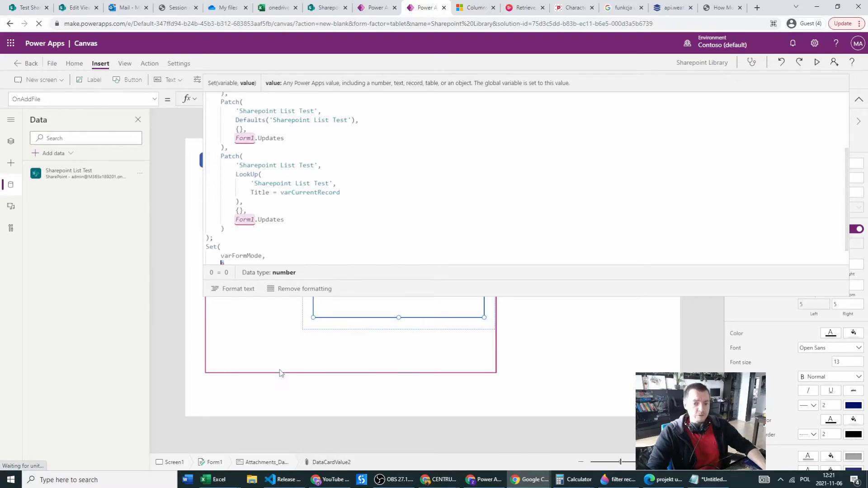
scroll(248, 183, down, 1)
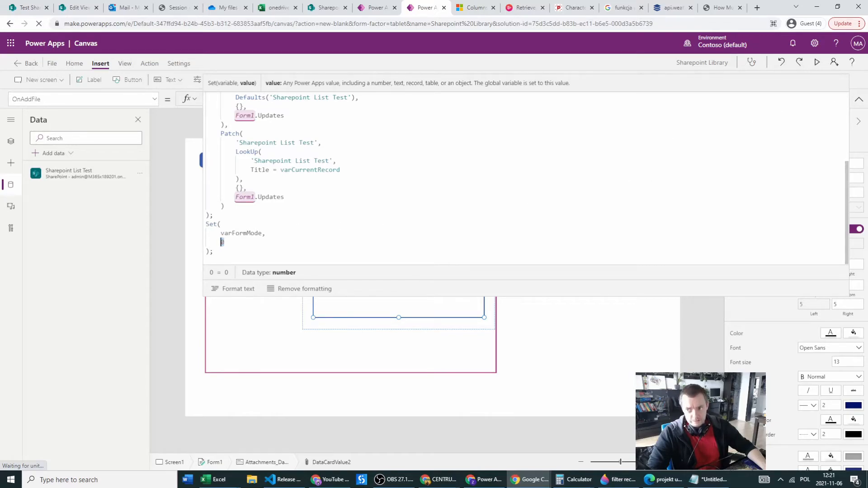
click(860, 100)
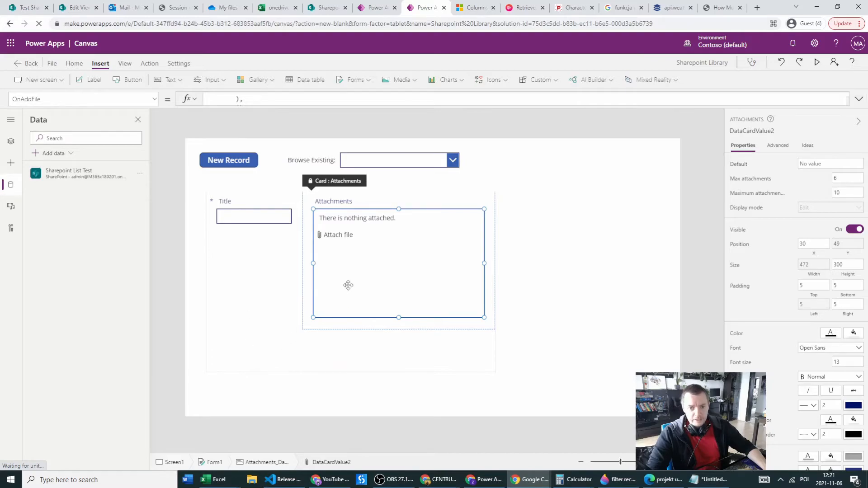
Step: Set the attachments control's OnRemoveFile formula to Patch('Sharepoint List Test',LookUp('Sharepoint List Test',Title = varCurrentRecord),{},Form1.Updates); and review its LookUp argument
click(155, 99)
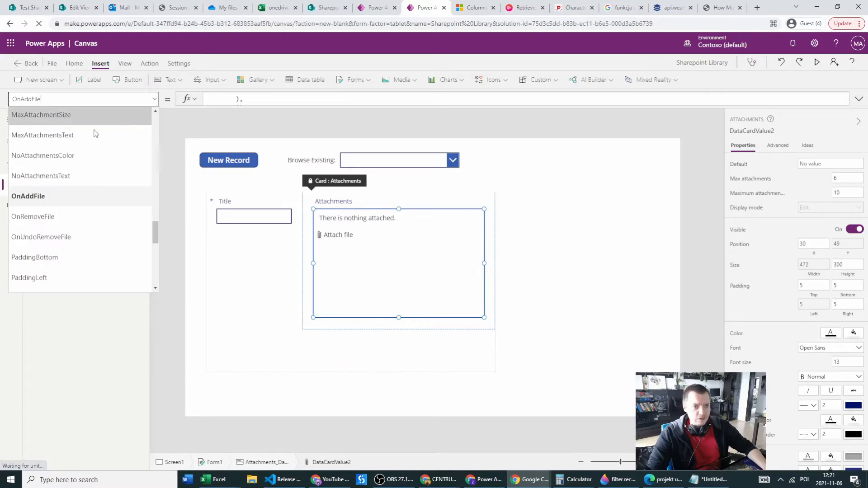
click(42, 221)
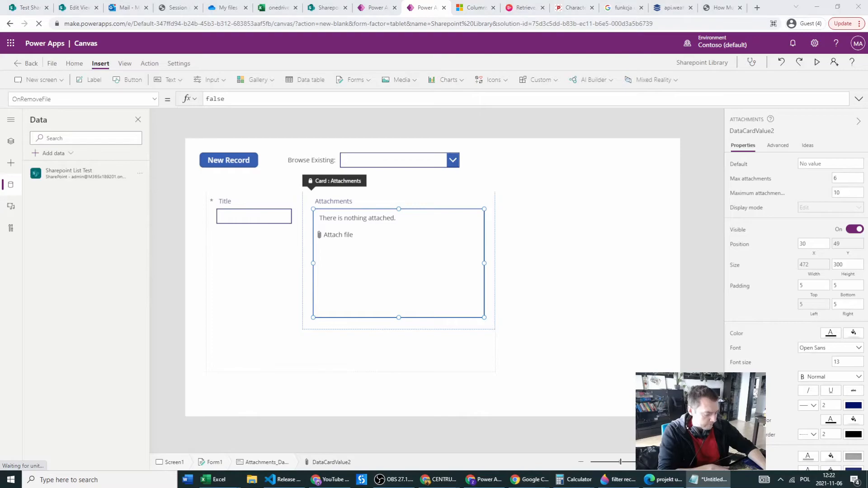
double_click(215, 99)
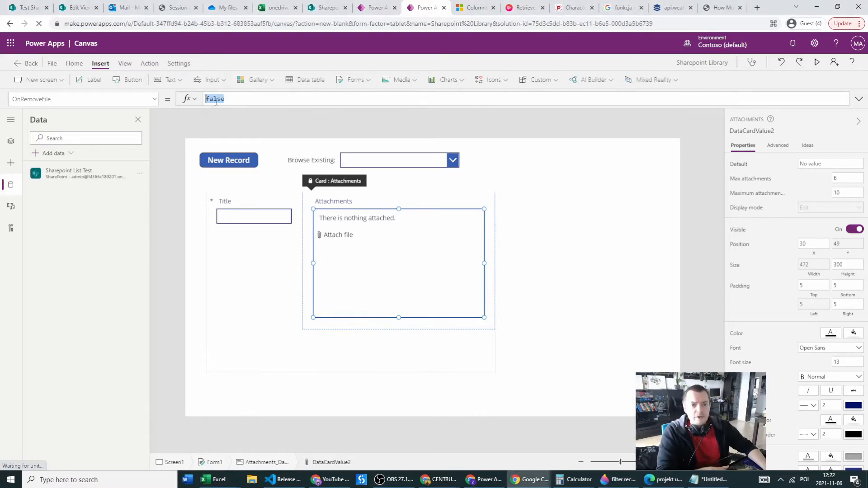
text(Patch('Sharepoint List Test',LookUp('Sharepoint List Test',Title = varCurrentRecord),{},Form1.Updates);)
click(859, 99)
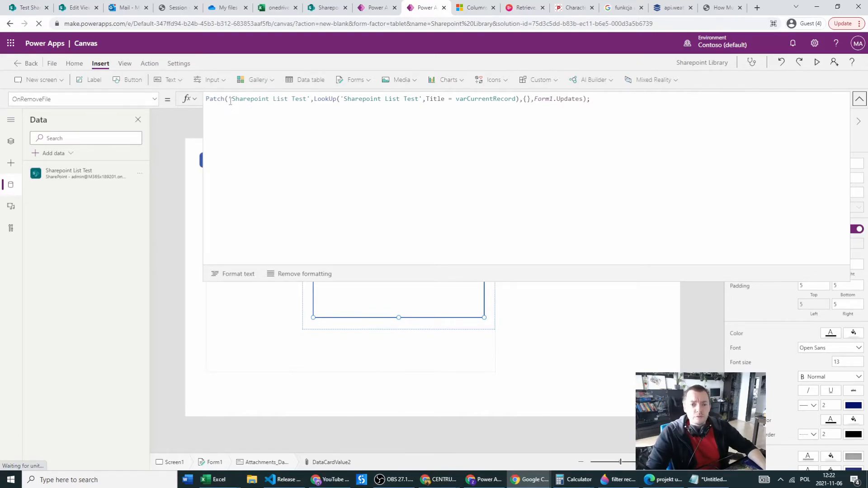
drag(314, 99, 517, 100)
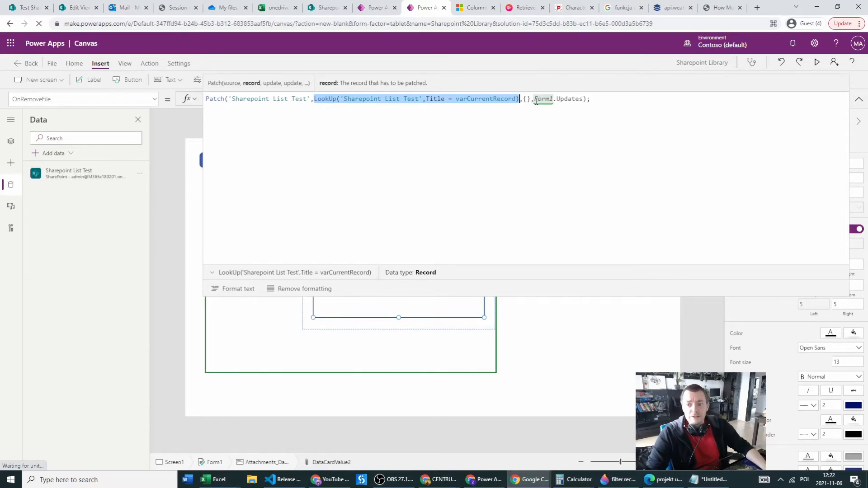
click(859, 99)
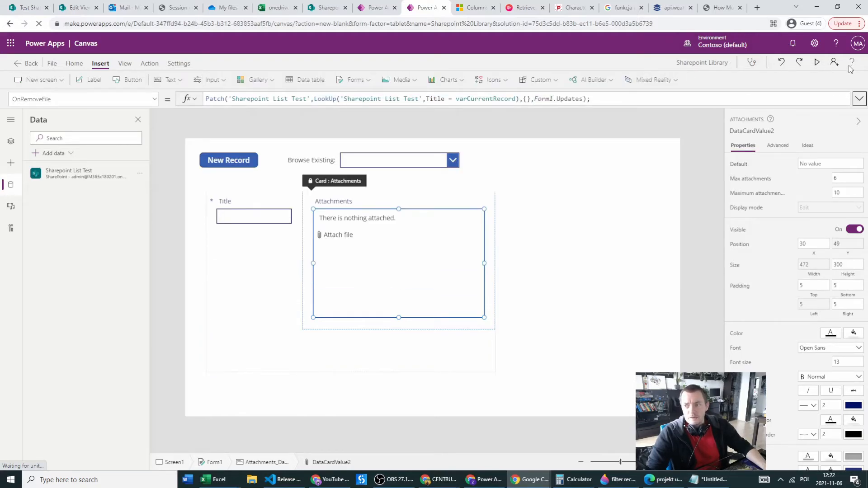
click(818, 63)
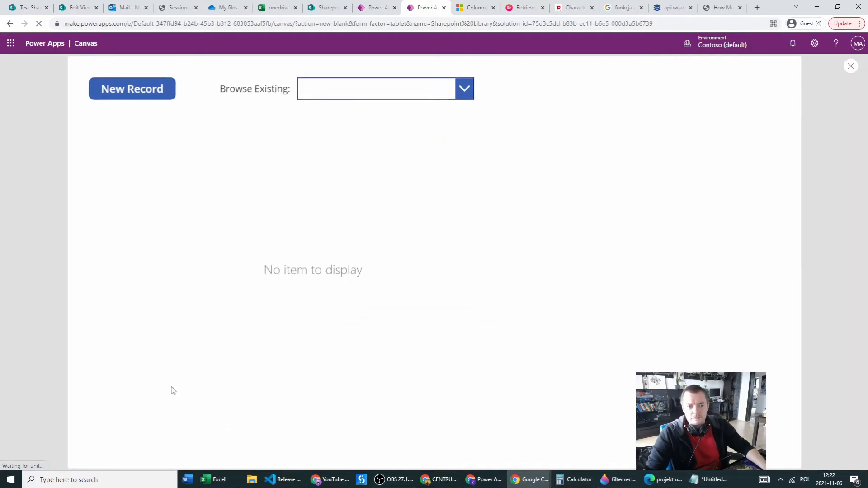
click(121, 90)
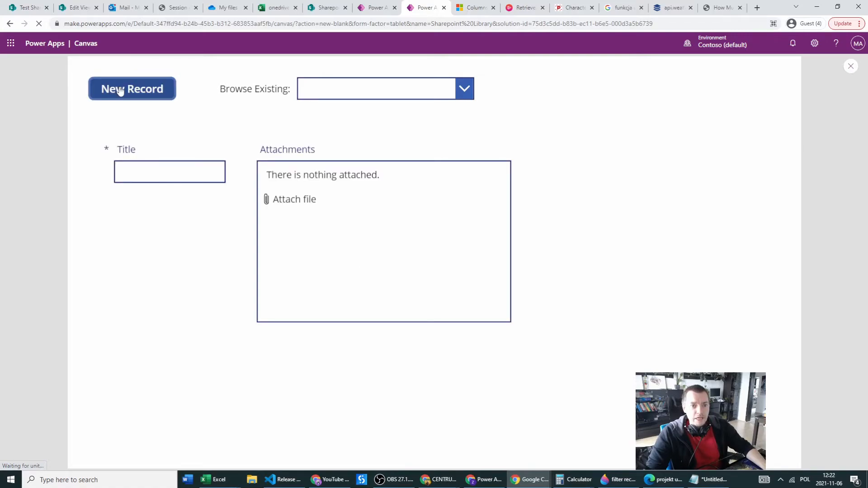
click(162, 167)
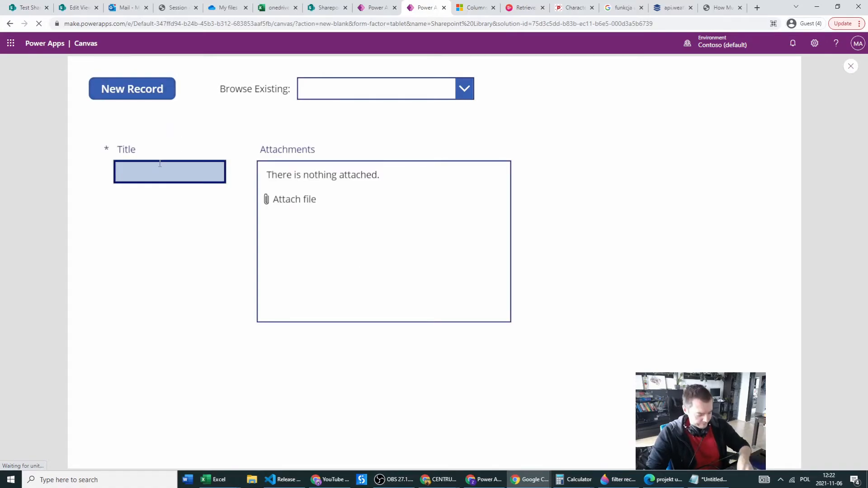
text(XXX)
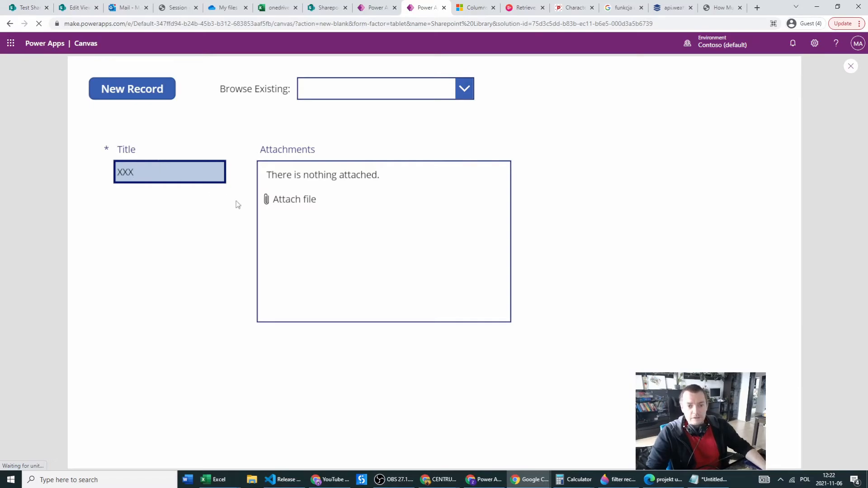
click(294, 199)
click(102, 85)
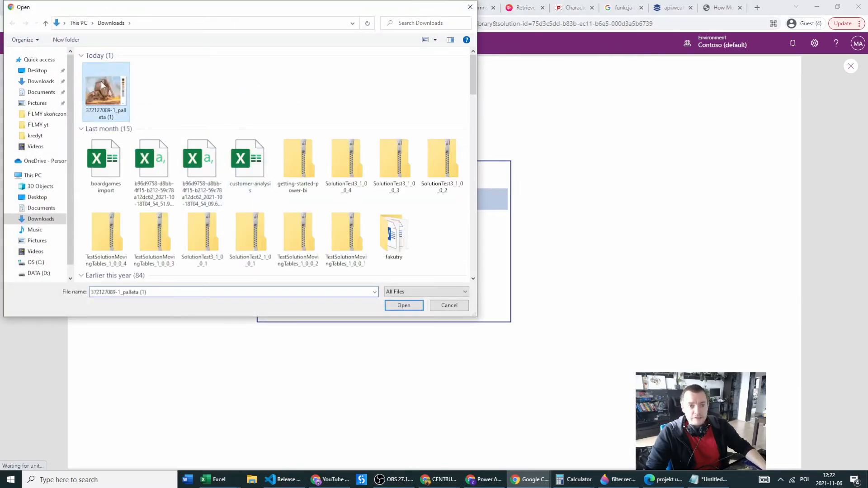
double_click(102, 85)
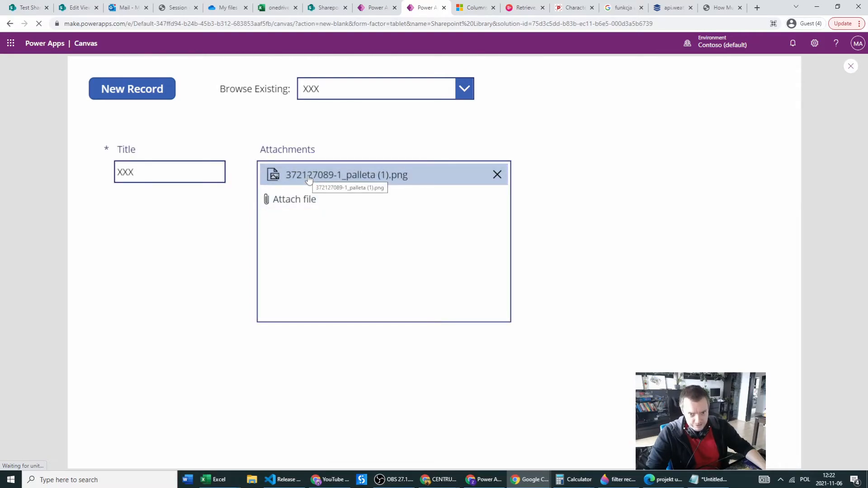
Step: Attach tolarian academy good quality.png to record XXX and remove it again to test the OnRemoveFile formula
click(306, 198)
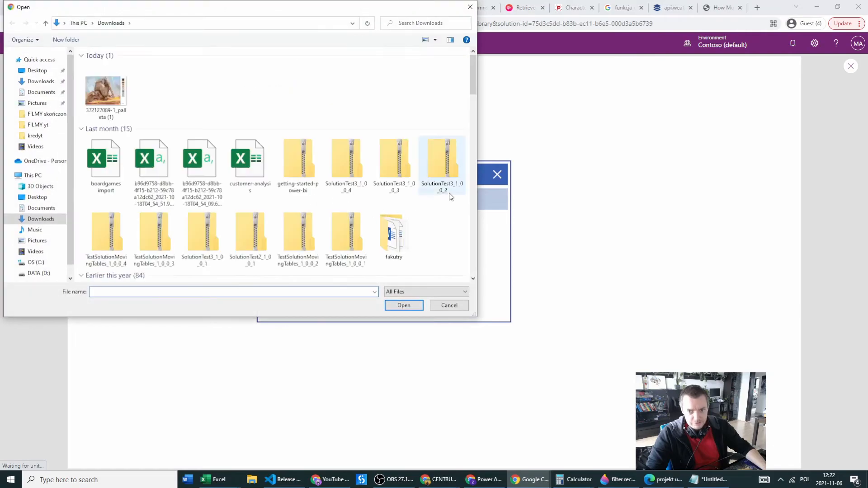
drag(470, 80, 479, 89)
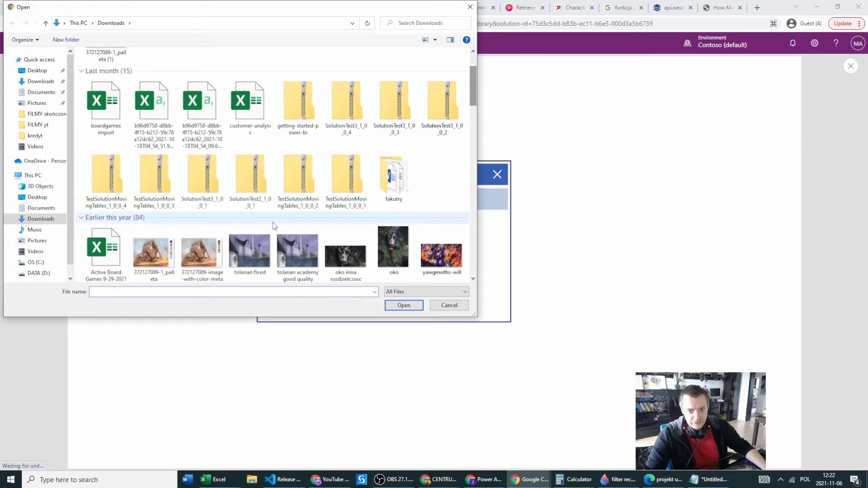
double_click(292, 251)
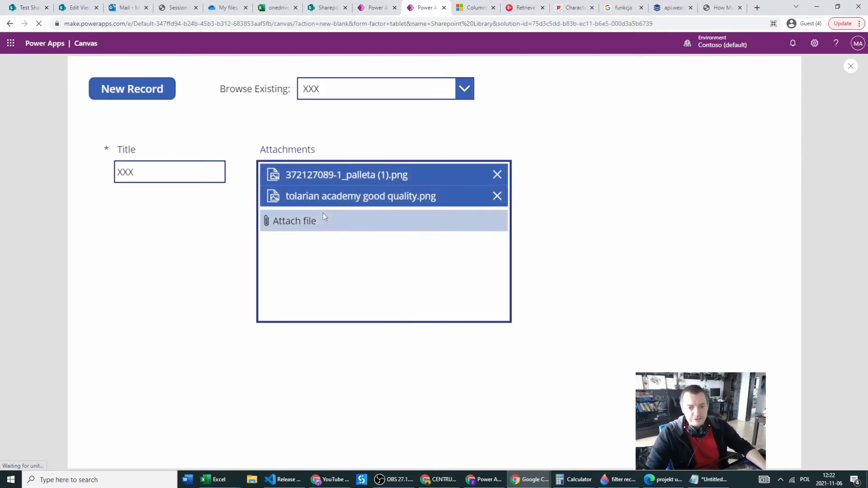
click(497, 197)
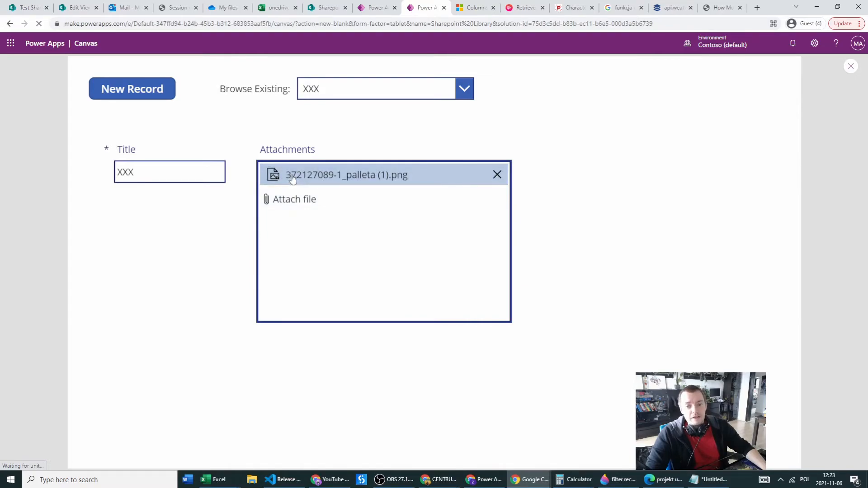
Step: Check which records the Browse Existing drop-down offers
click(465, 84)
click(465, 84)
click(465, 83)
click(465, 83)
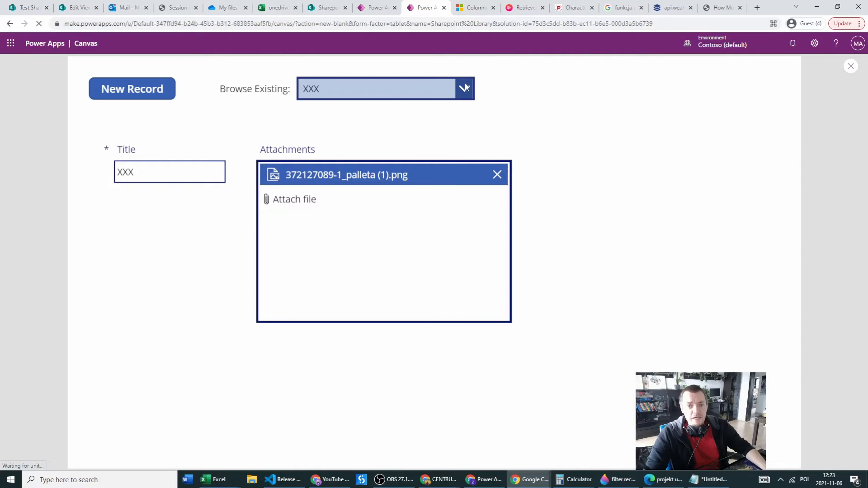
double_click(146, 179)
key(BackSpace)
click(122, 93)
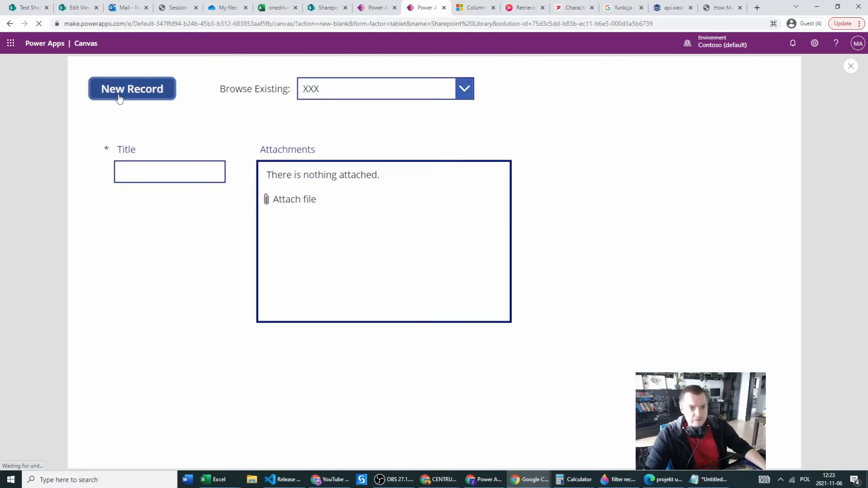
click(137, 172)
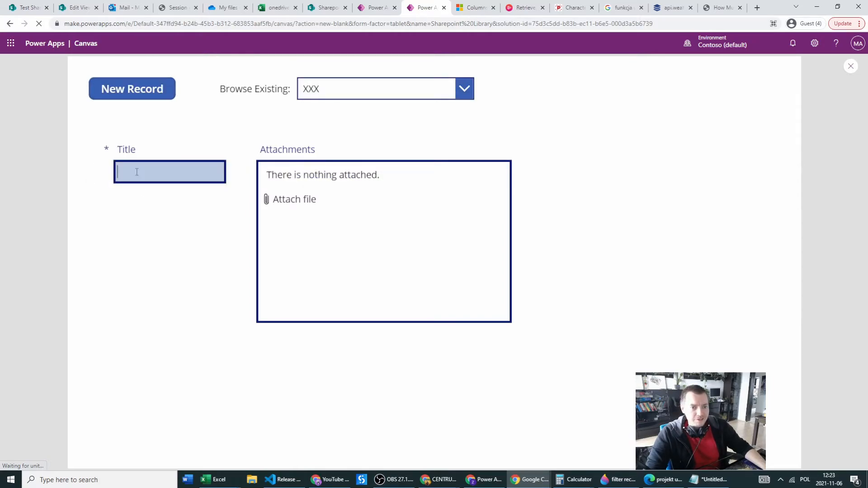
text(NewReocr)
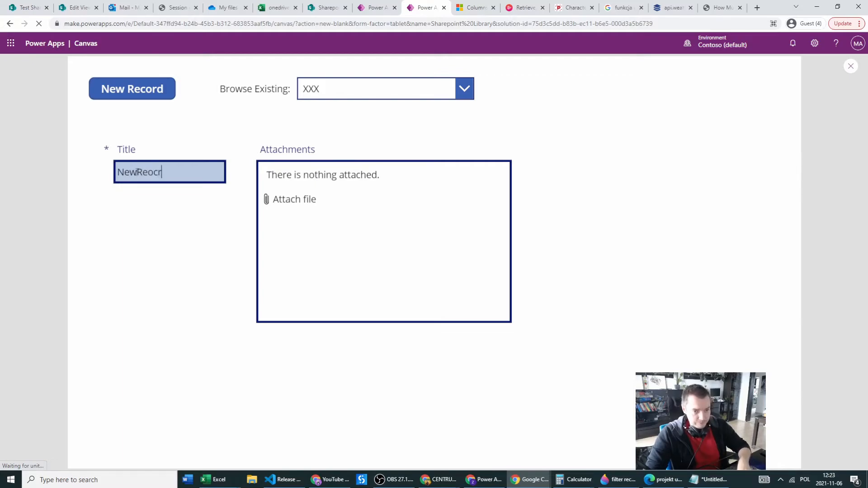
text(ord2)
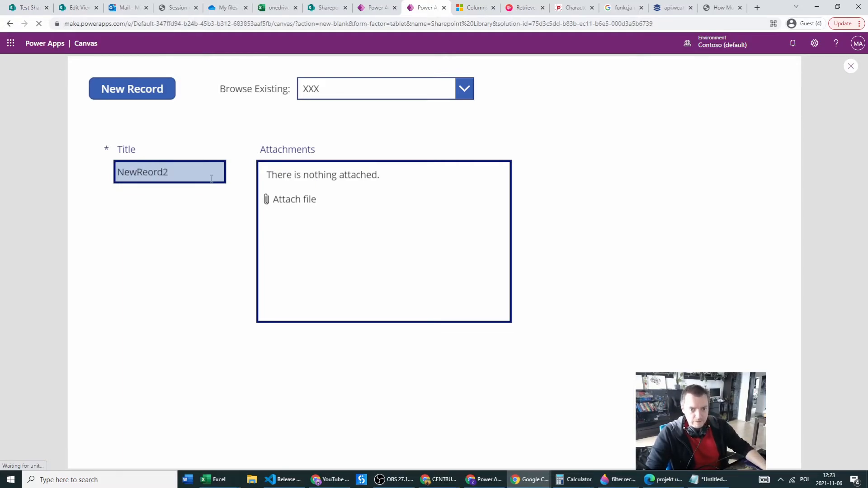
click(326, 197)
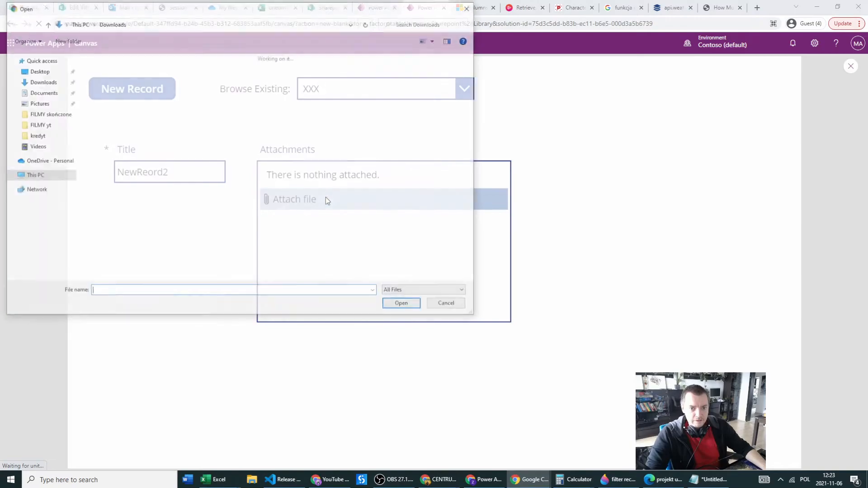
click(115, 98)
double_click(115, 98)
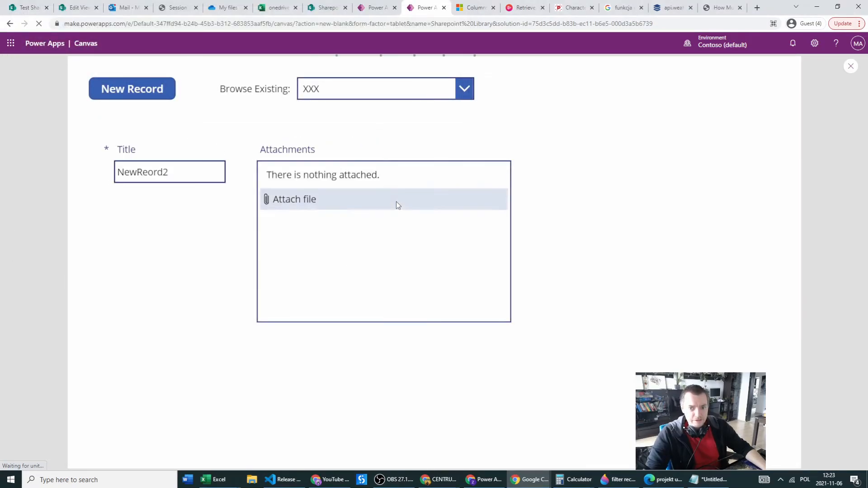
click(462, 91)
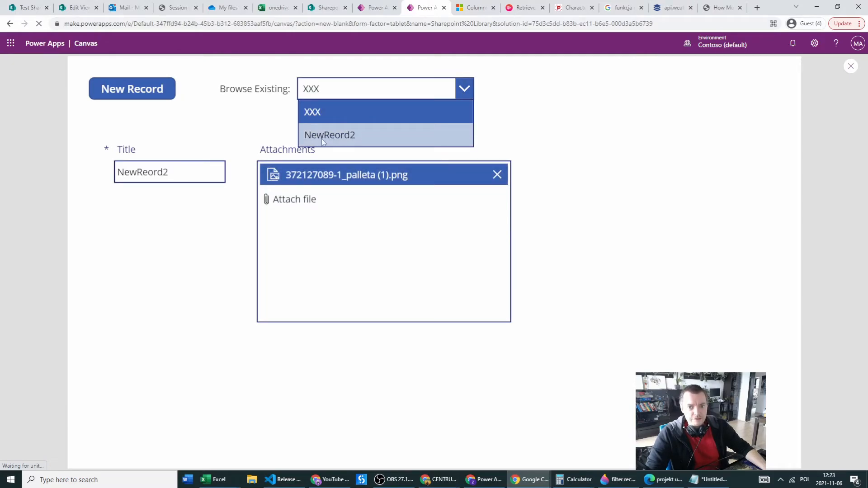
click(266, 120)
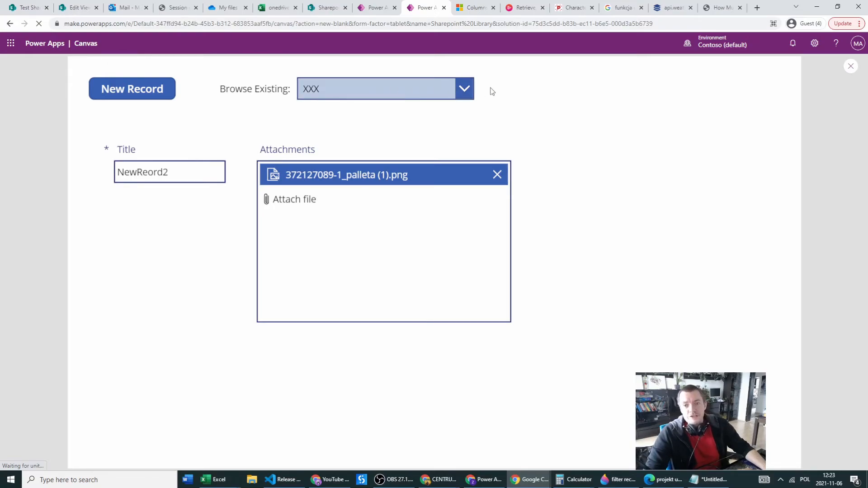
Step: Check which records Browse Existing offers, and close the app preview
click(459, 93)
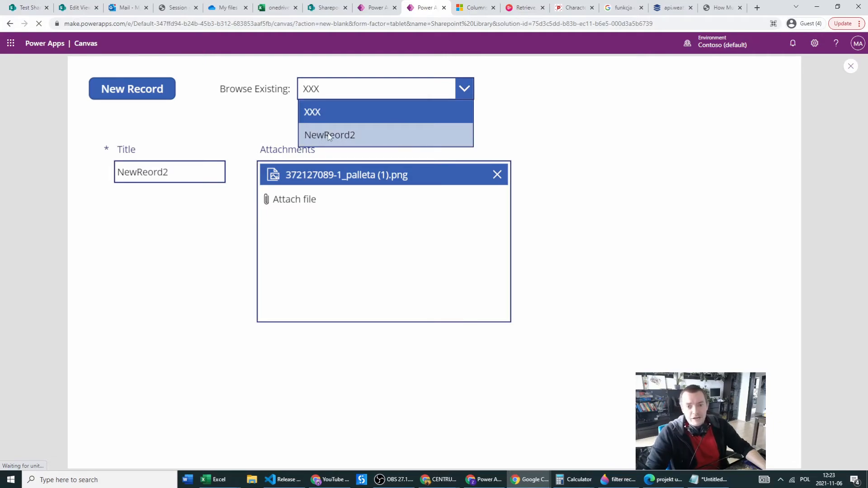
click(264, 121)
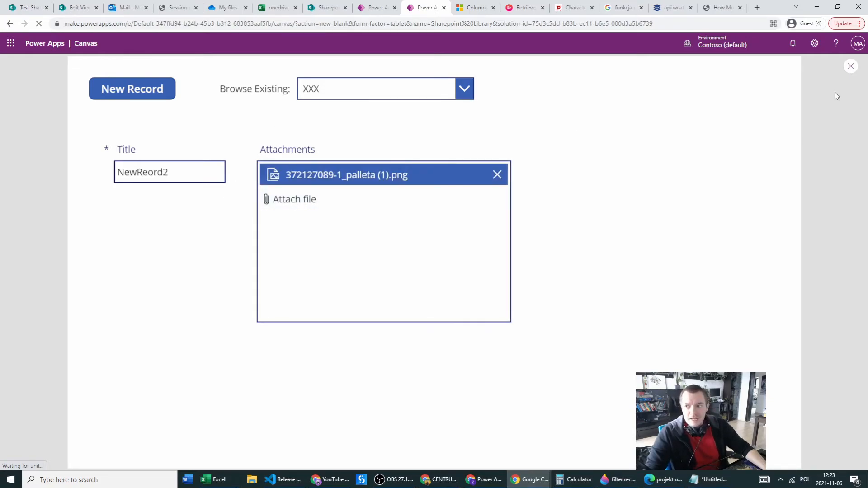
click(851, 66)
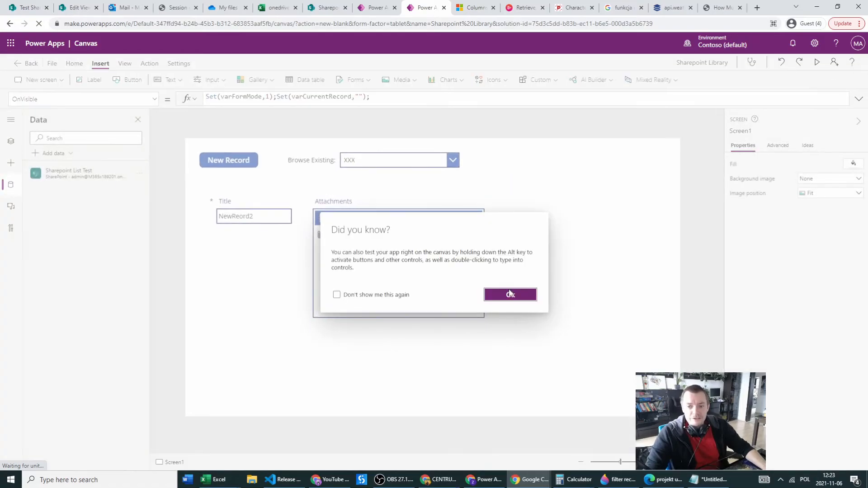
click(501, 294)
Step: Unlock the Title card and open the DisplayMode formula of its text input
click(246, 218)
click(245, 216)
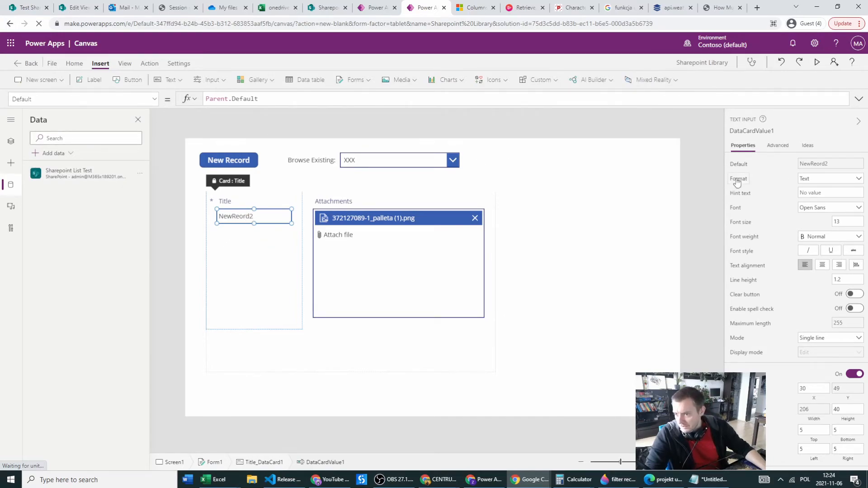
click(740, 356)
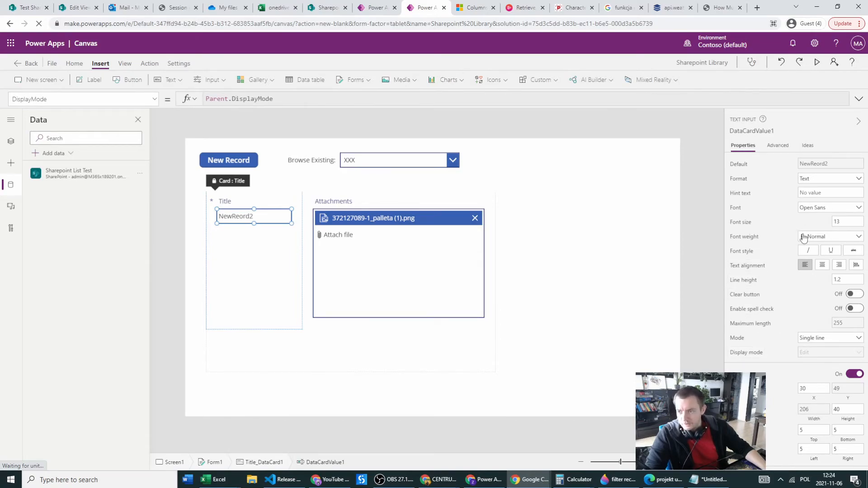
click(785, 146)
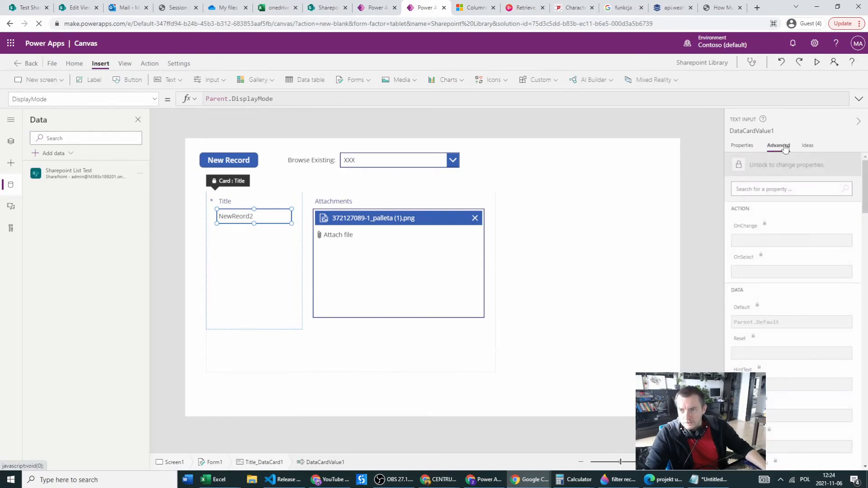
click(742, 146)
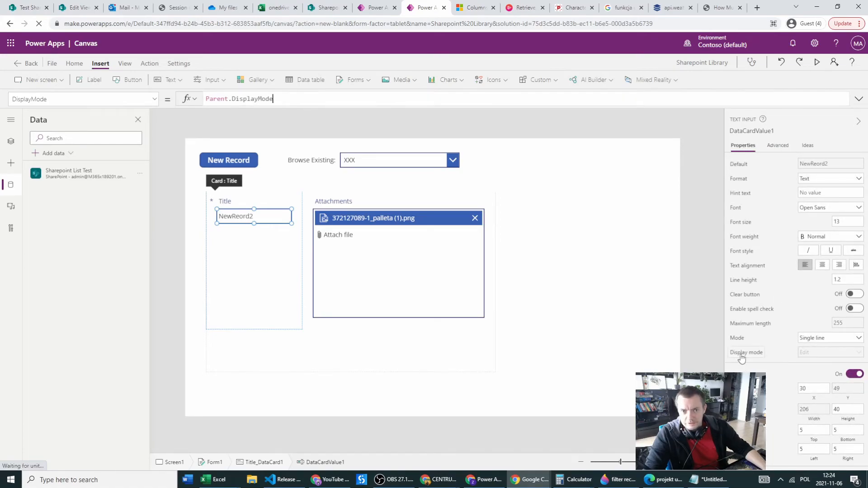
Step: Replace the Title text input's DisplayMode formula with If(varFormMode = 0,DisplayMode.View)
key(ctrl+a)
key(BackSpace)
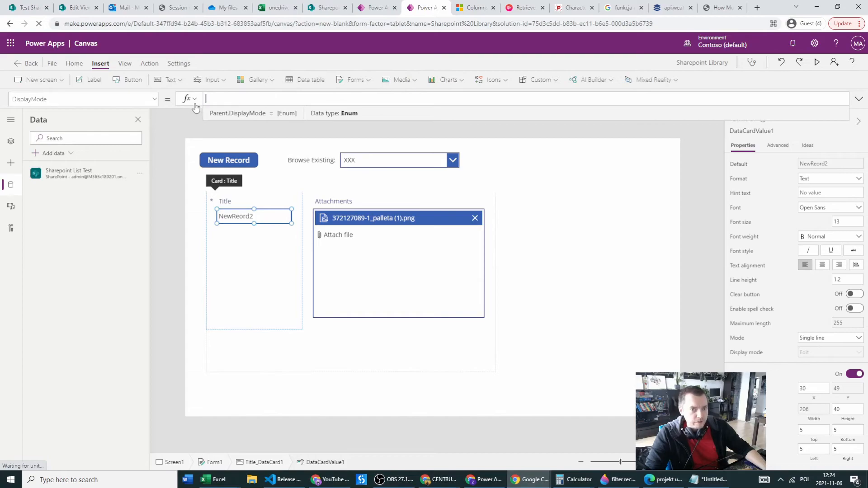
key(alt+Tab)
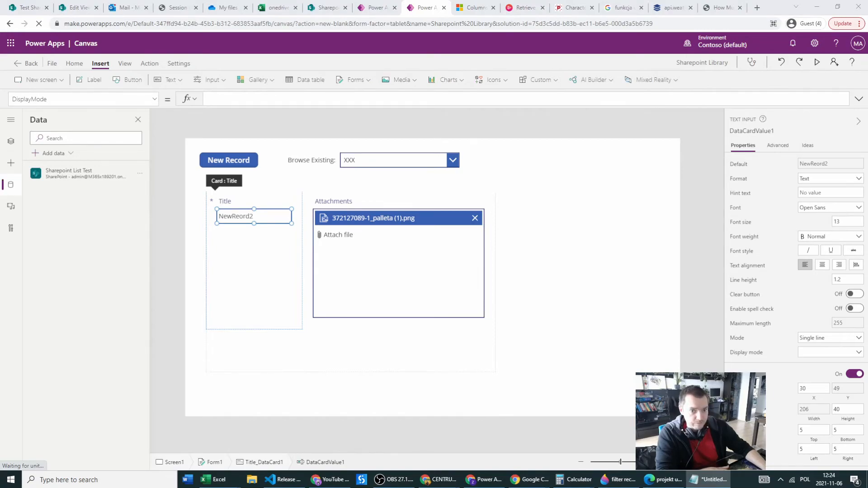
click(248, 99)
text(If(varFormMode = 0,DisplayMode.View))
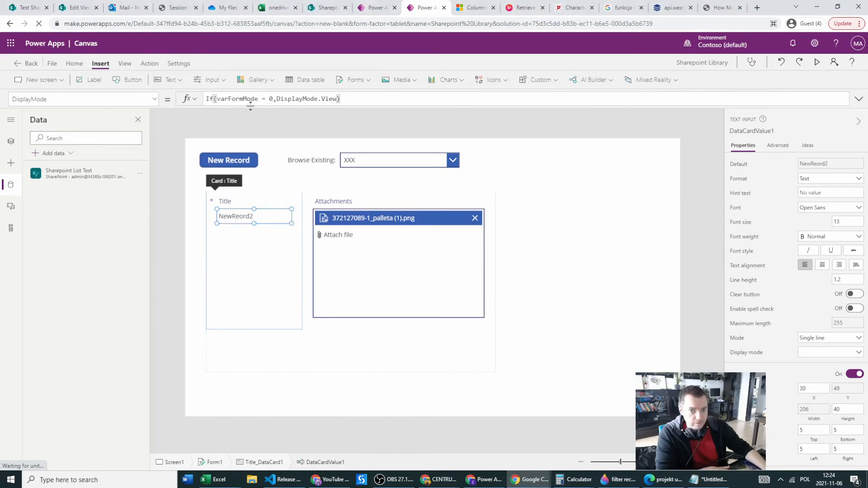
click(301, 99)
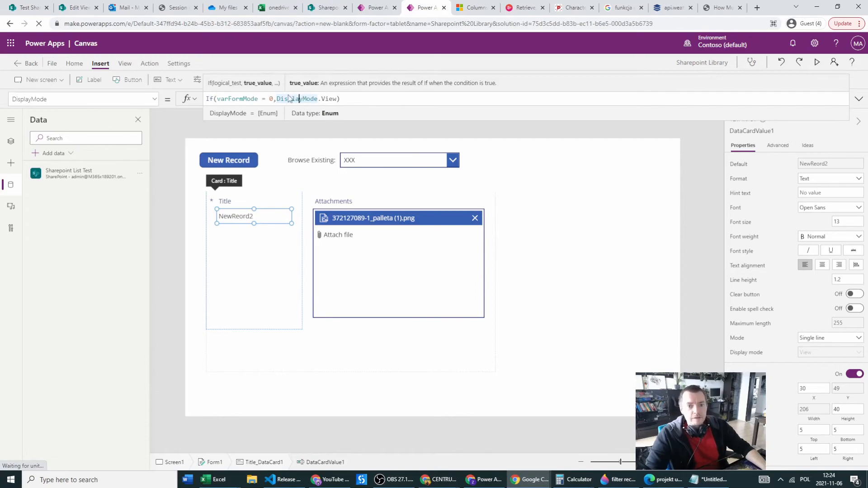
click(273, 99)
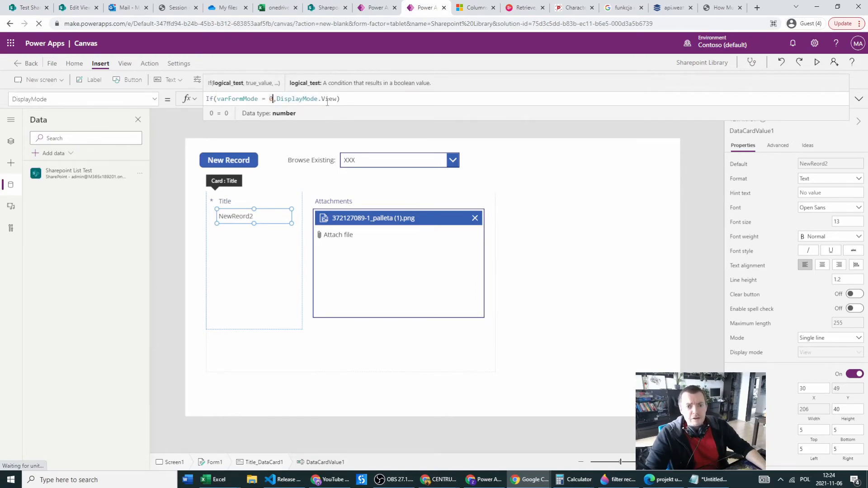
click(378, 100)
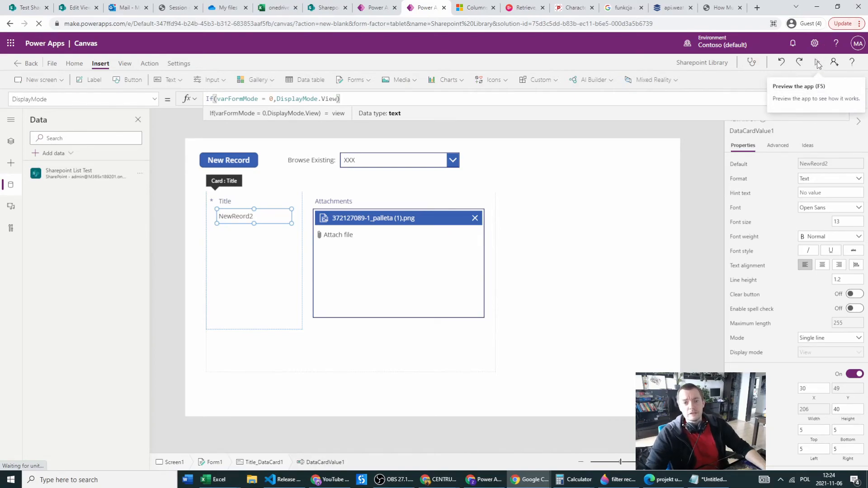
click(539, 224)
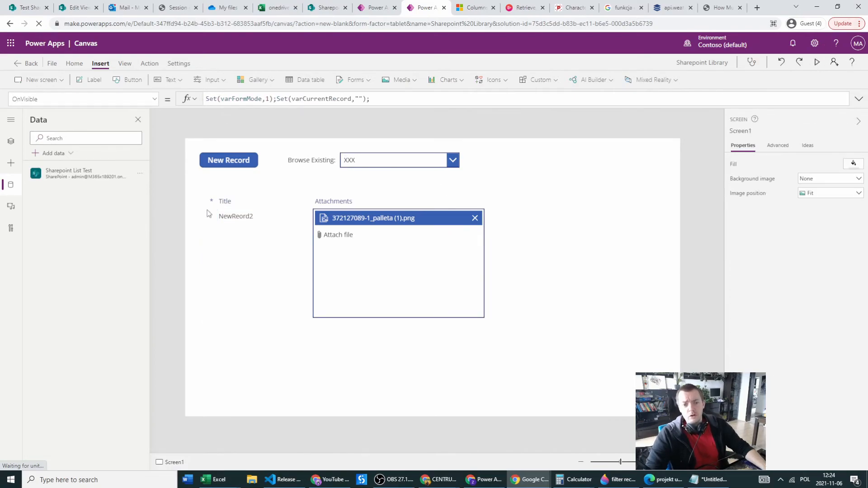
click(229, 217)
click(230, 217)
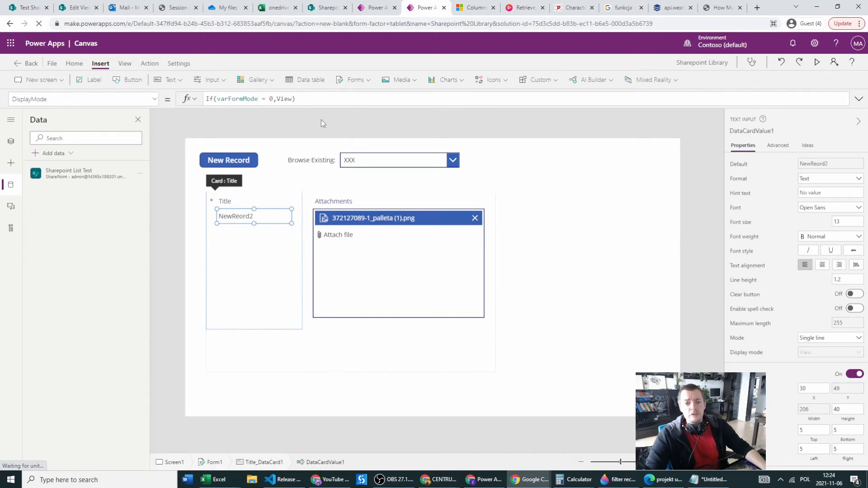
Step: Preview the app and start a new record to test whether its Title field is editable
click(817, 63)
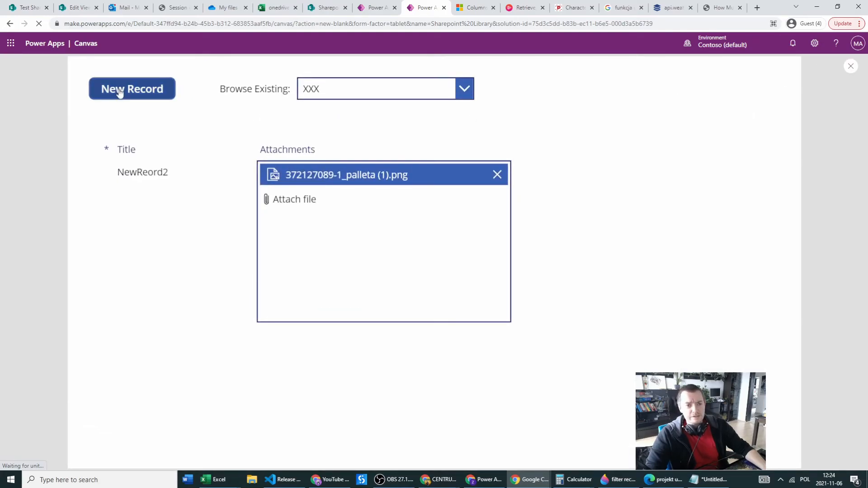
click(120, 90)
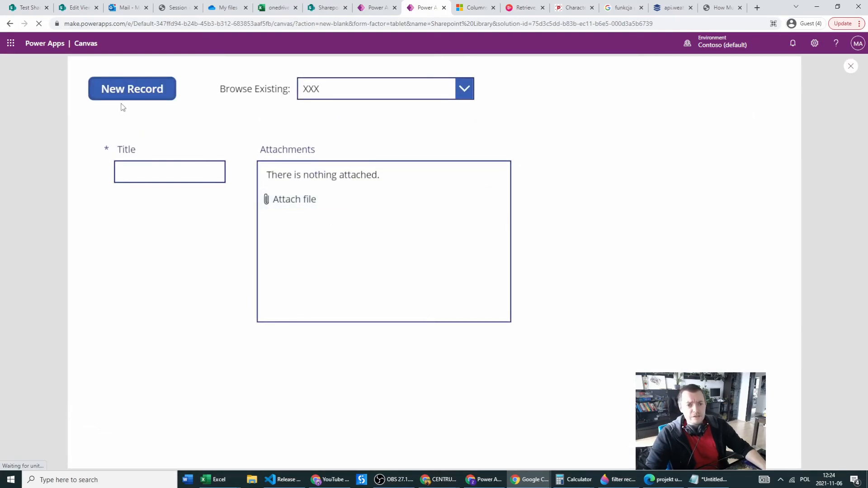
click(138, 173)
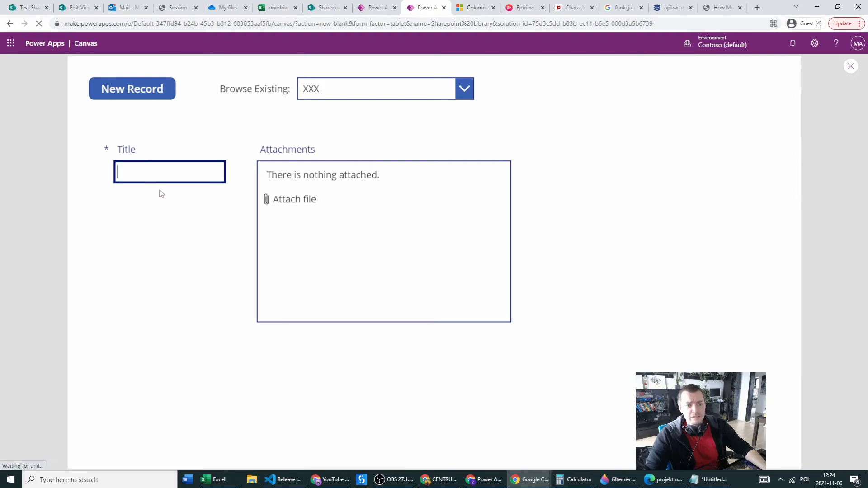
Step: Browse the existing records NewReord2 and XXX to test the Title field's display mode, and close the preview
click(319, 92)
click(321, 135)
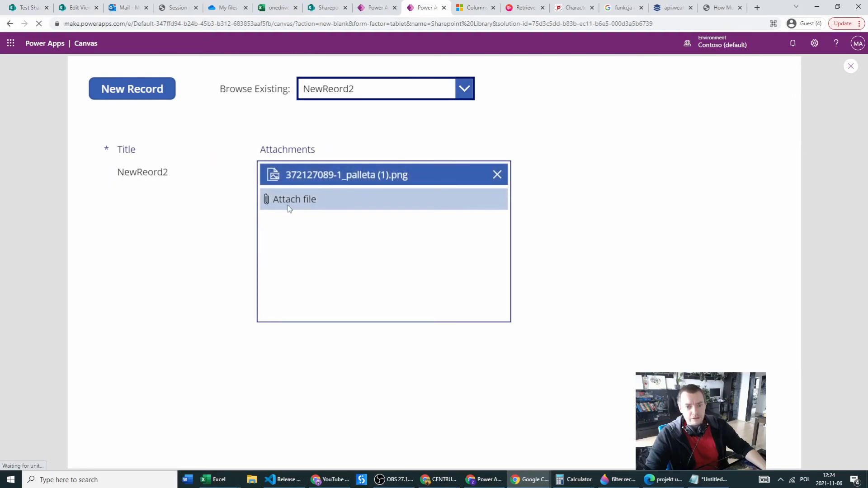
click(443, 89)
click(342, 126)
click(380, 89)
click(366, 110)
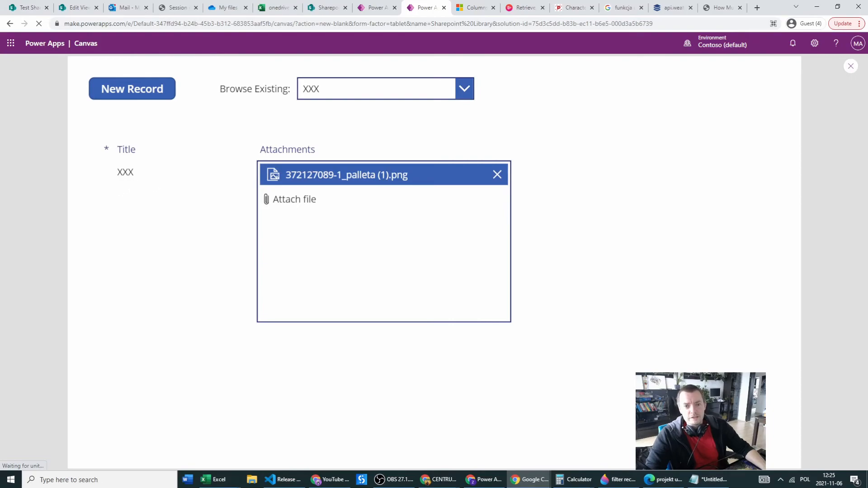
click(850, 67)
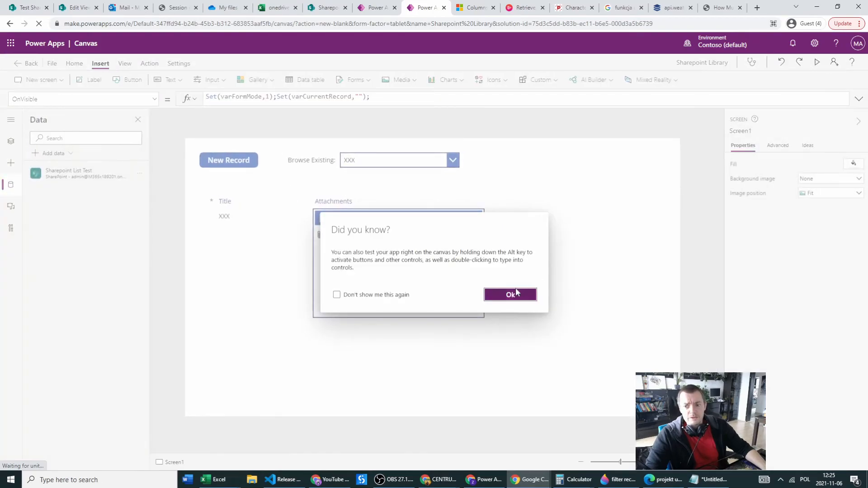
click(510, 294)
Step: Review the Title text input's DisplayMode formula and the Browse Existing drop-down's OnChange formula
click(238, 225)
click(235, 215)
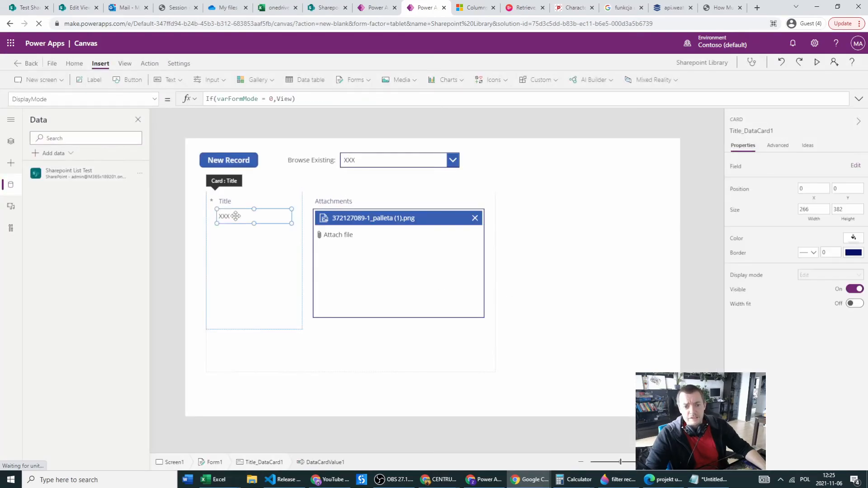
click(238, 201)
click(238, 216)
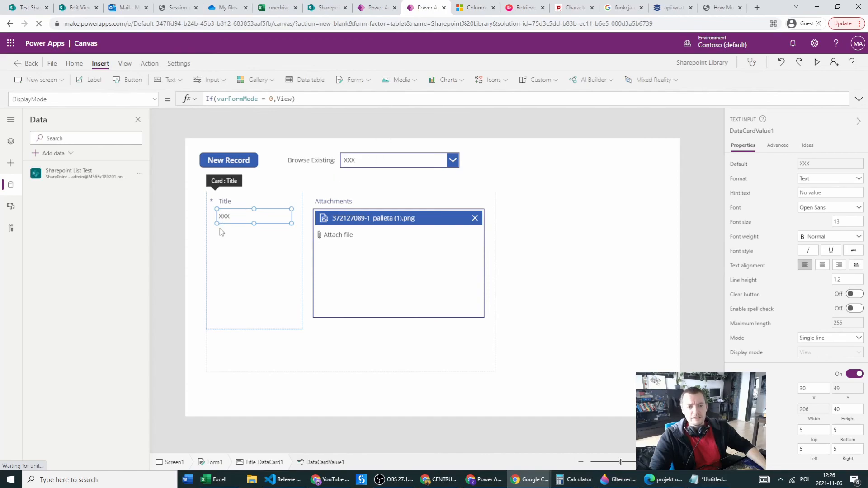
click(372, 163)
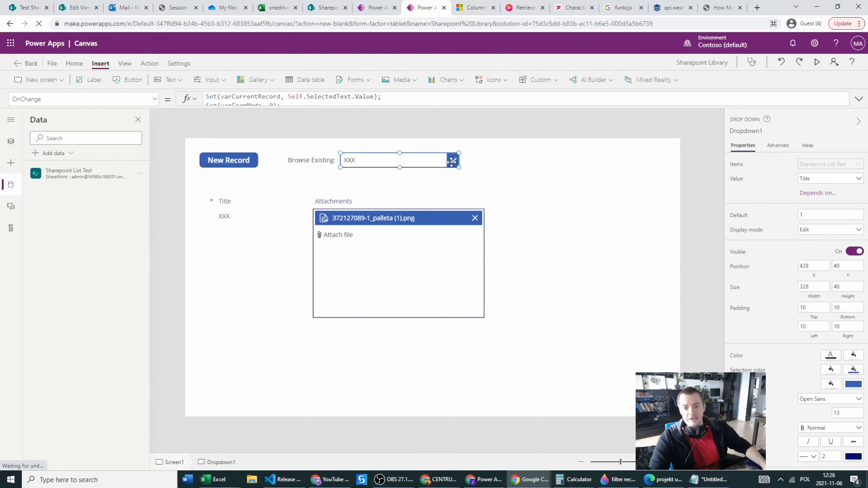
Step: Reposition the attachments control inside its card to X 30, Y 46
click(370, 249)
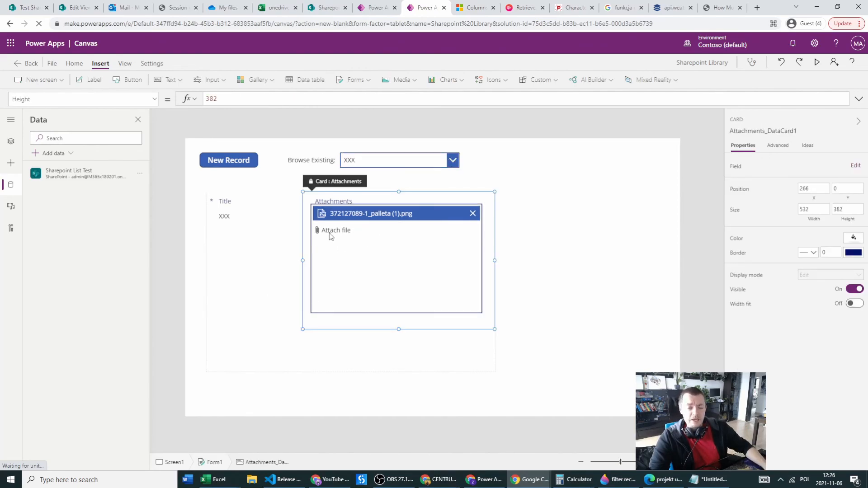
click(344, 235)
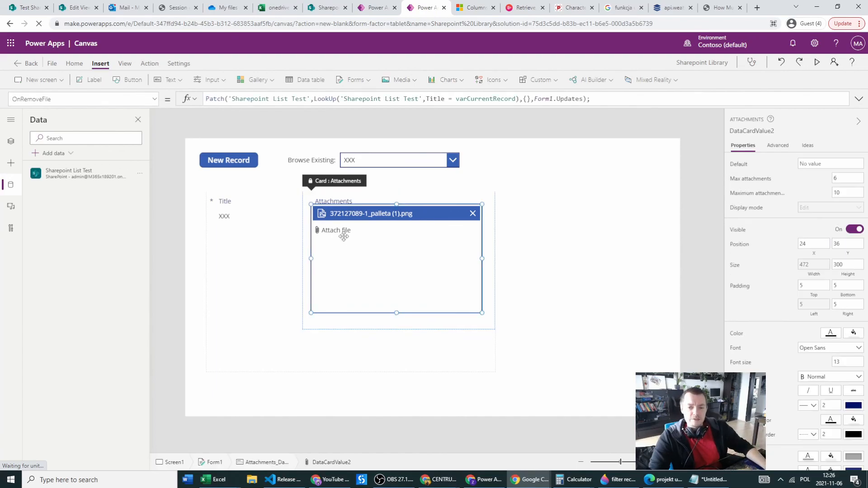
drag(375, 229, 376, 238)
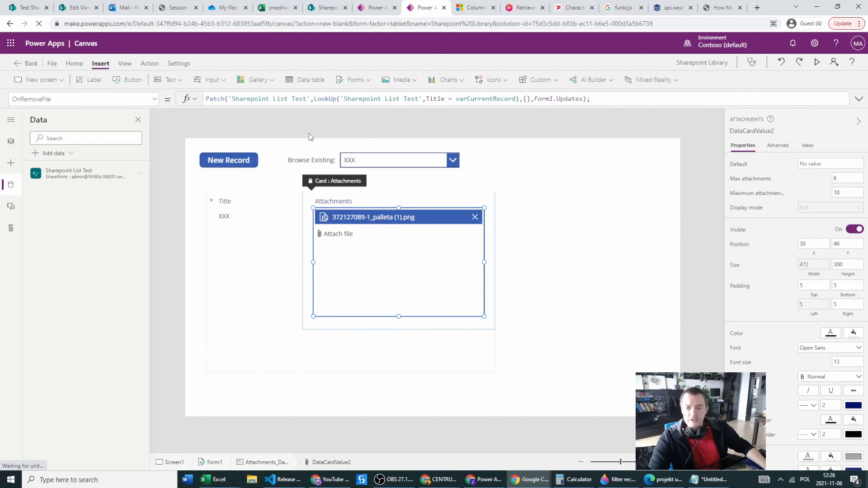
click(238, 235)
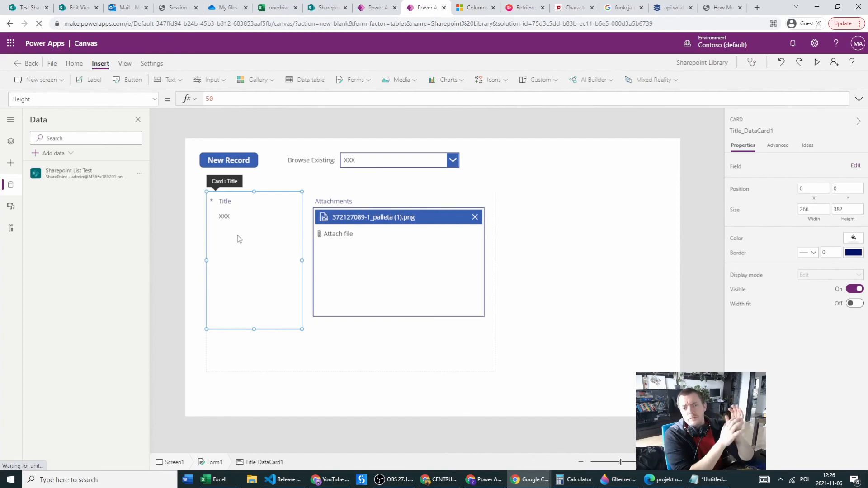